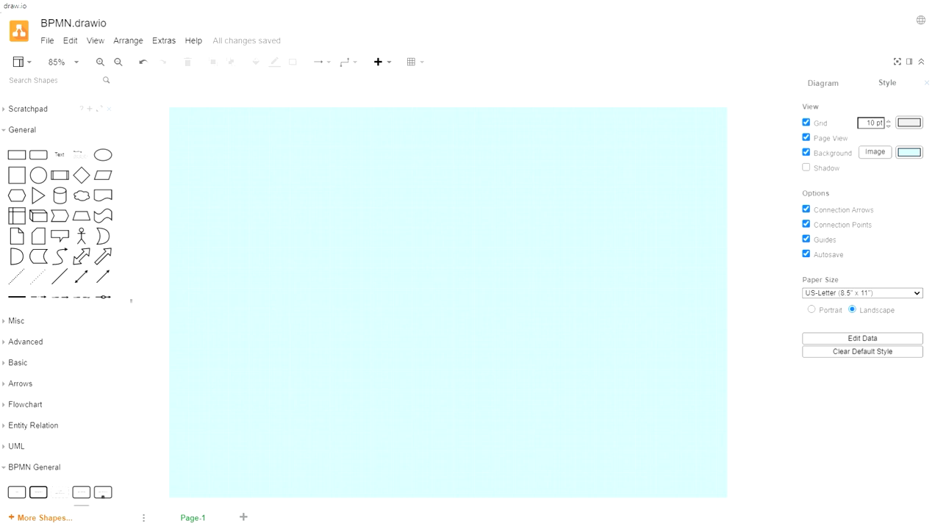
- Insert a BPMN pool and stretch it across the page
{"action": "scroll", "coordinate": [132, 319], "scroll_direction": "down", "scroll_amount": 10}
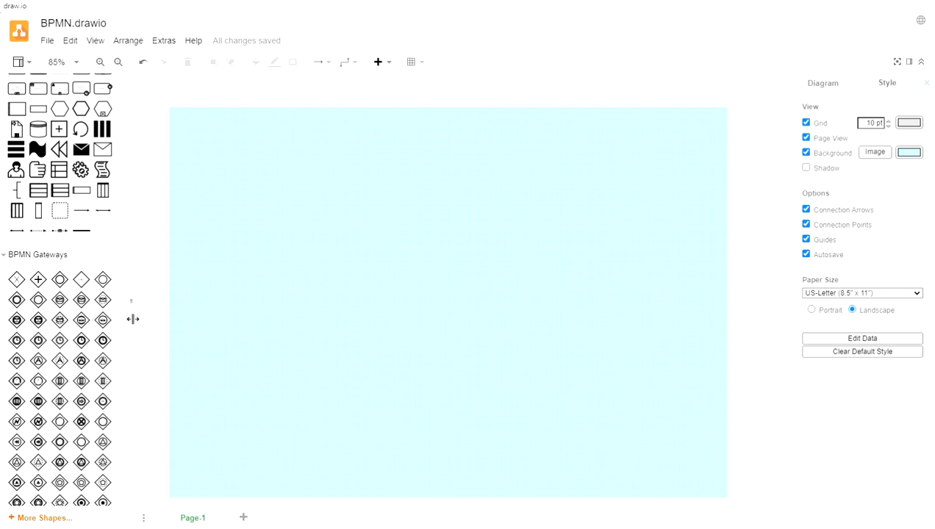
{"action": "left_click_drag", "start_coordinate": [129, 301], "coordinate": [127, 244]}
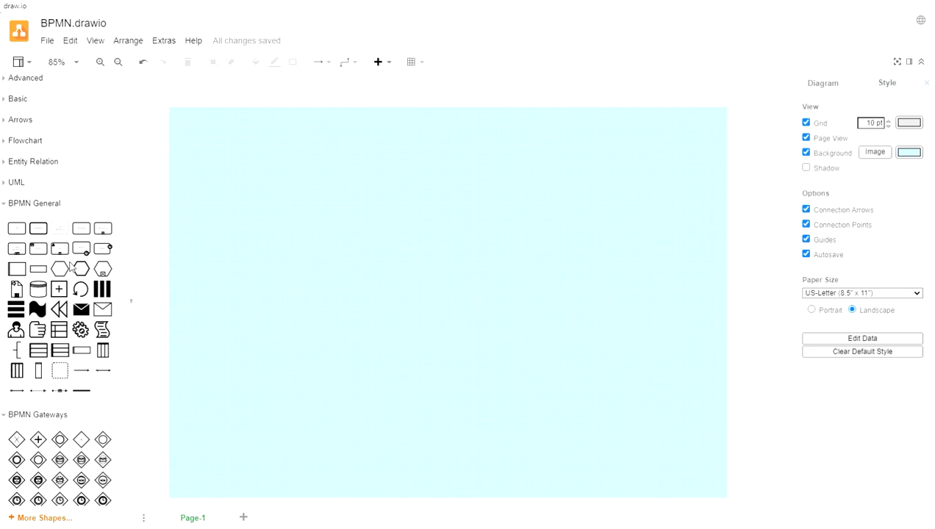
{"action": "left_click", "coordinate": [16, 268]}
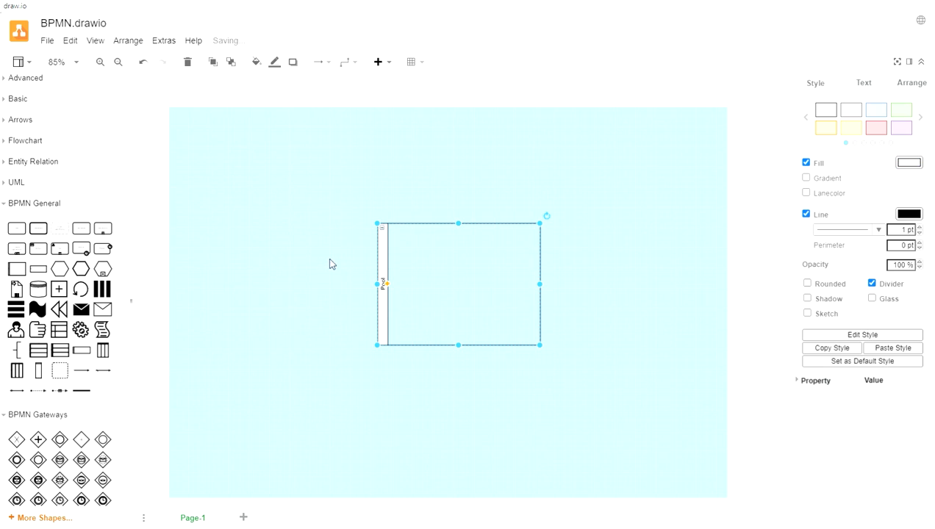
{"action": "left_click_drag", "start_coordinate": [377, 222], "coordinate": [200, 136]}
{"action": "left_click_drag", "start_coordinate": [540, 345], "coordinate": [703, 477]}
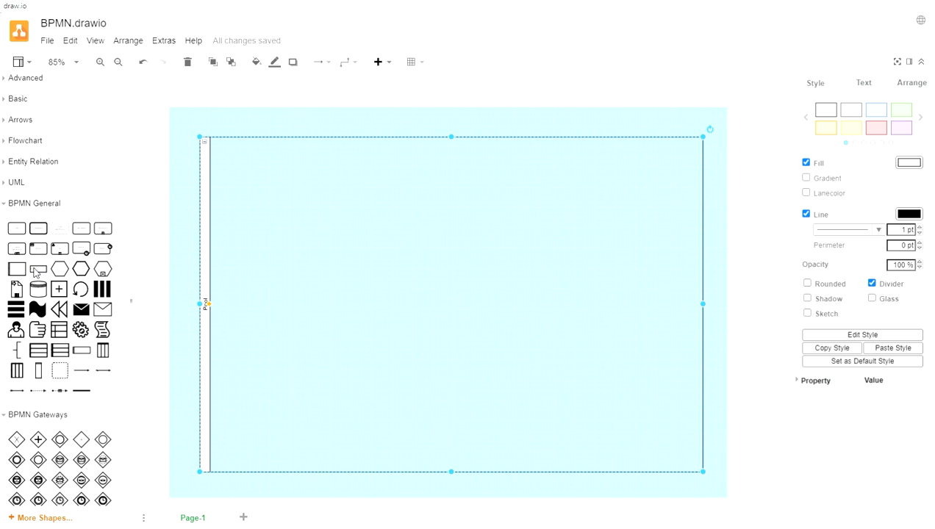
- Add a lane spanning the pool's full width at the top, then shorten the pool's height
{"action": "left_click_drag", "start_coordinate": [39, 269], "coordinate": [358, 225]}
{"action": "left_click_drag", "start_coordinate": [287, 222], "coordinate": [223, 161]}
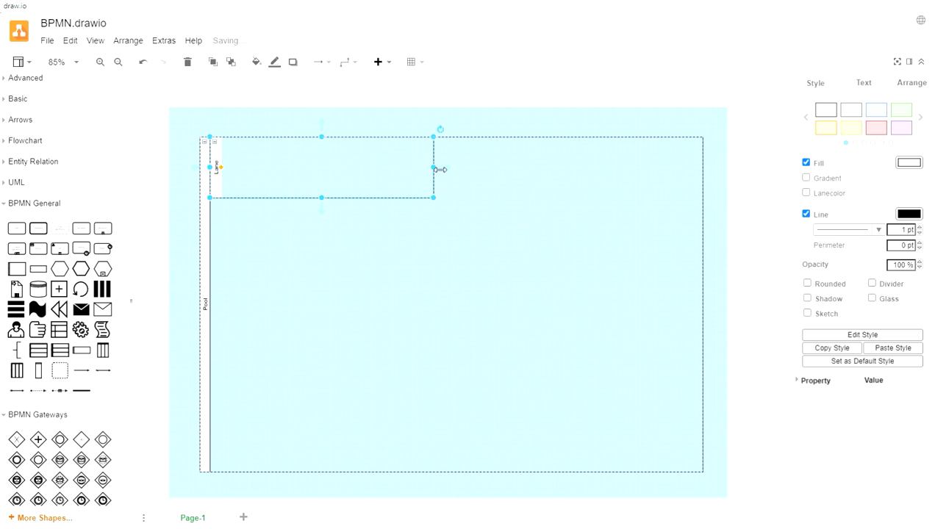
{"action": "left_click_drag", "start_coordinate": [436, 167], "coordinate": [712, 182]}
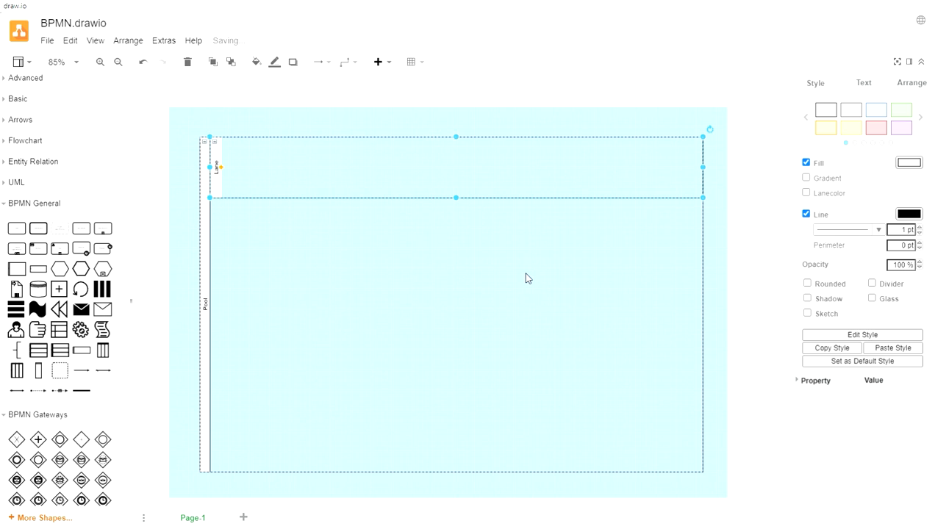
{"action": "left_click", "coordinate": [524, 278]}
{"action": "left_click_drag", "start_coordinate": [451, 471], "coordinate": [450, 372]}
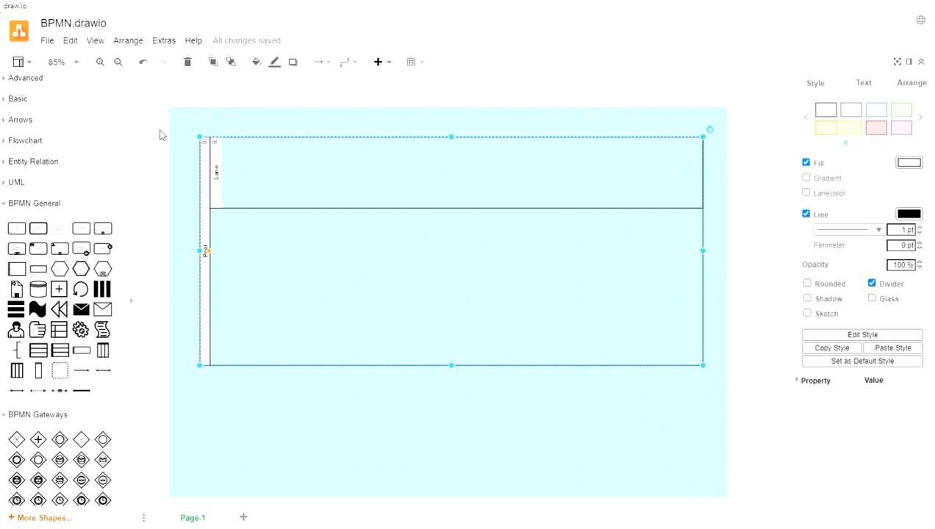
{"action": "left_click", "coordinate": [100, 61]}
- Zoom in to 120% and drop a BPMN General Start event near the lane's left end
{"action": "left_click", "coordinate": [100, 61]}
{"action": "left_click_drag", "start_coordinate": [369, 503], "coordinate": [316, 508]}
{"action": "scroll", "coordinate": [370, 411], "scroll_direction": "up", "scroll_amount": 3}
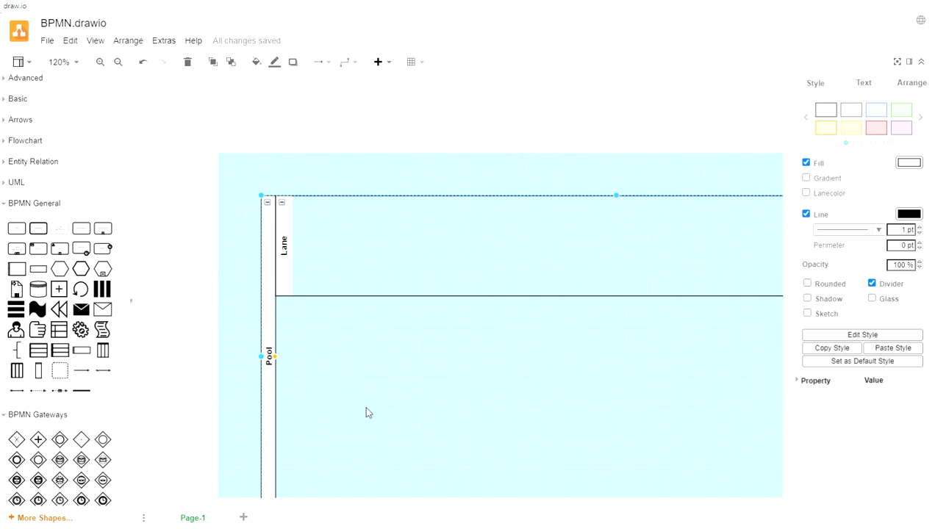
{"action": "left_click_drag", "start_coordinate": [126, 285], "coordinate": [119, 428]}
{"action": "mouse_move", "coordinate": [19, 339]}
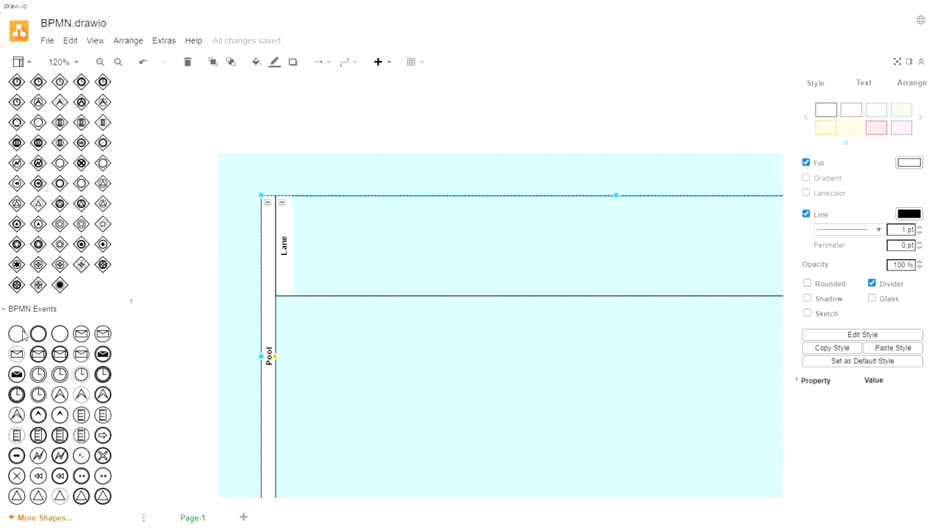
{"action": "left_click_drag", "start_coordinate": [20, 338], "coordinate": [320, 231]}
- Scroll through the BPMN shape library in the sidebar
{"action": "scroll", "coordinate": [103, 309], "scroll_direction": "down", "scroll_amount": 3}
{"action": "scroll", "coordinate": [88, 354], "scroll_direction": "up", "scroll_amount": 10}
{"action": "scroll", "coordinate": [88, 353], "scroll_direction": "up", "scroll_amount": 1}
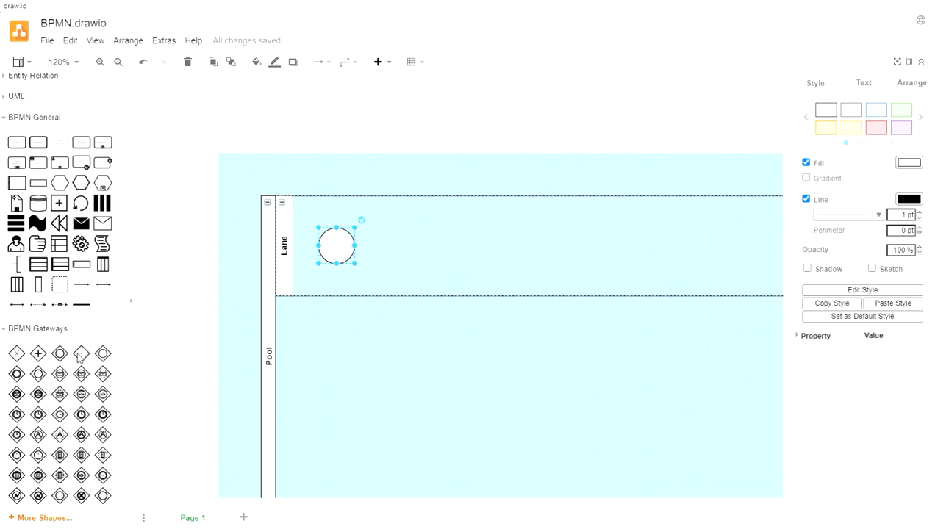
{"action": "scroll", "coordinate": [27, 330], "scroll_direction": "up", "scroll_amount": 2}
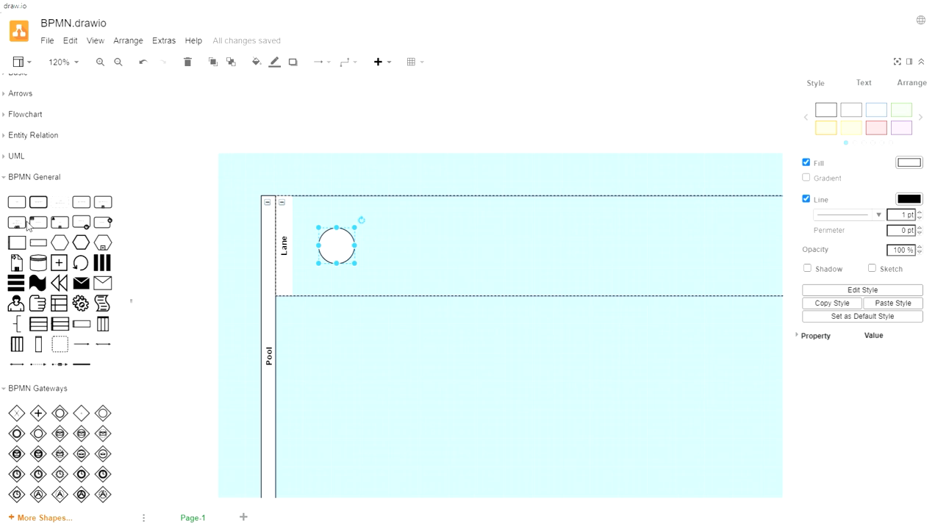
{"action": "mouse_move", "coordinate": [61, 229]}
{"action": "scroll", "coordinate": [63, 415], "scroll_direction": "down", "scroll_amount": 1}
{"action": "scroll", "coordinate": [62, 415], "scroll_direction": "down", "scroll_amount": 2}
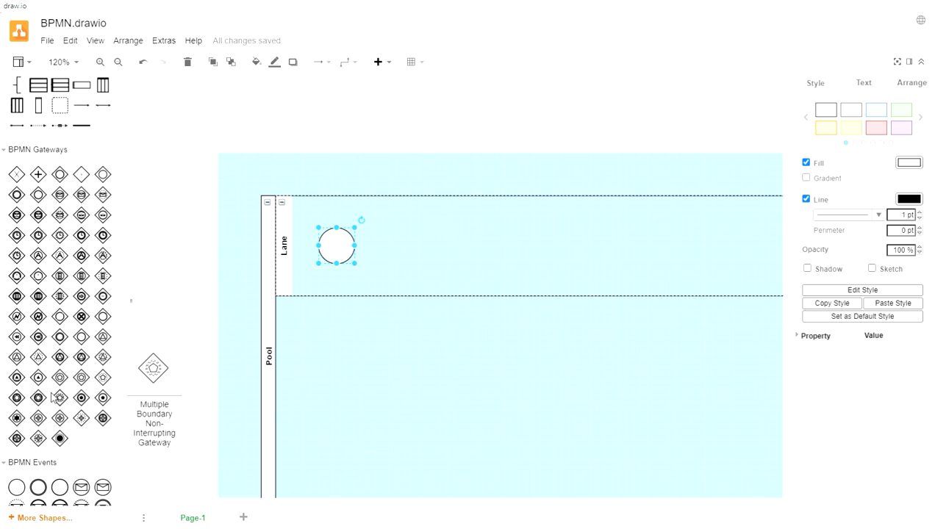
{"action": "scroll", "coordinate": [55, 401], "scroll_direction": "down", "scroll_amount": 1}
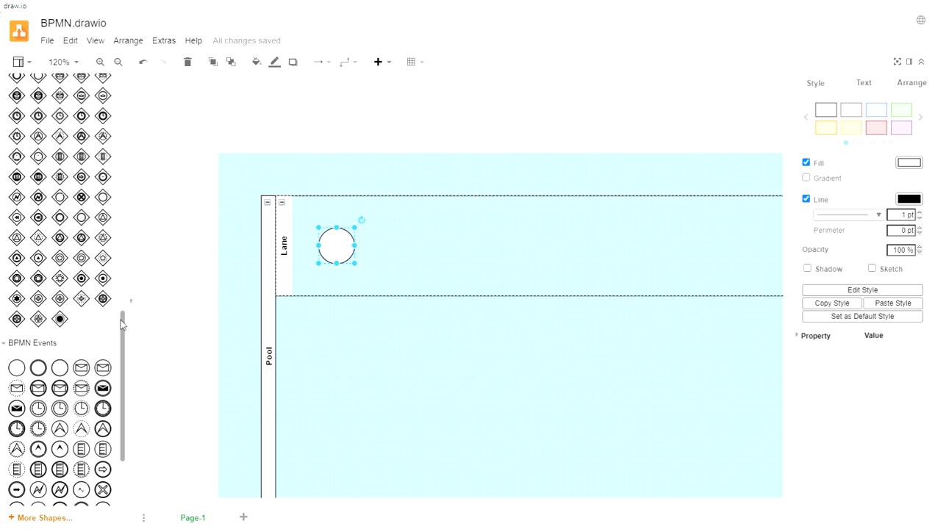
{"action": "left_click_drag", "start_coordinate": [125, 316], "coordinate": [127, 215]}
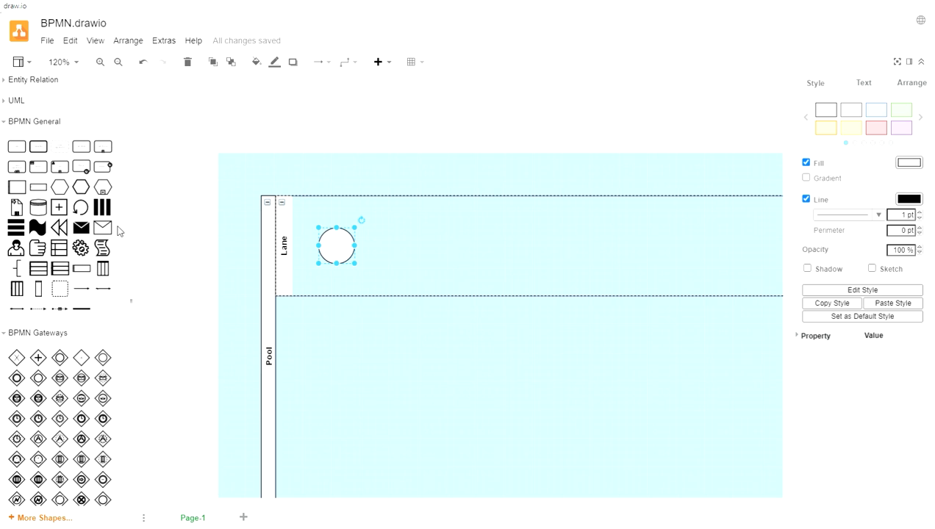
{"action": "mouse_move", "coordinate": [14, 151]}
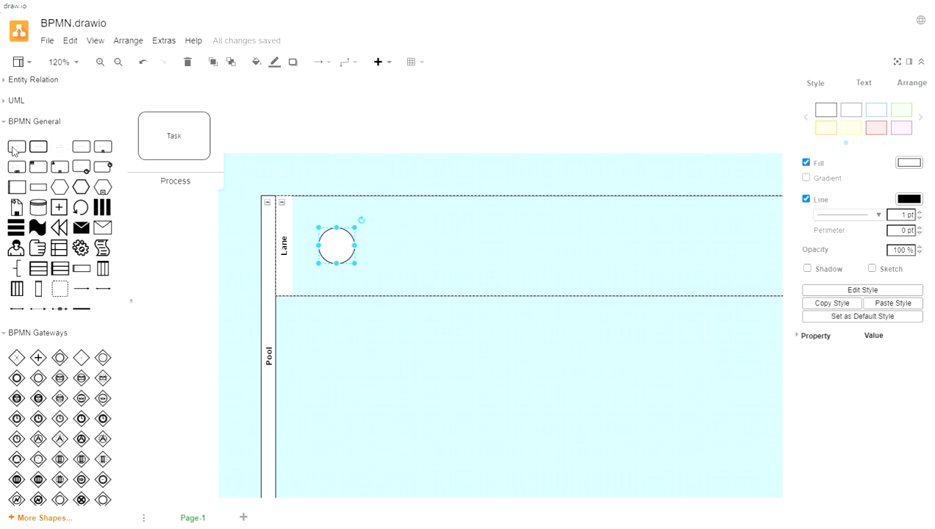
- Rename the lane to 'Customer'
{"action": "double_click", "coordinate": [292, 253]}
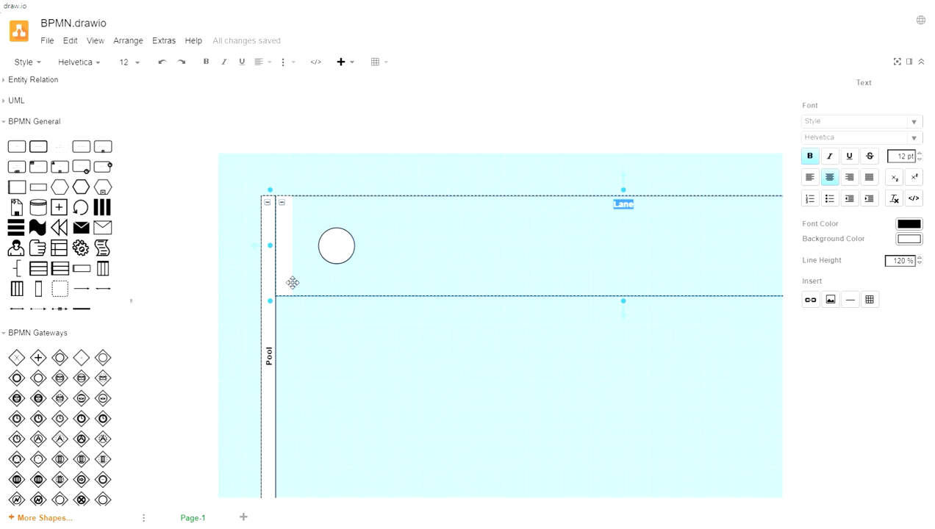
{"action": "type", "text": "Customer"}
{"action": "left_click", "coordinate": [296, 316]}
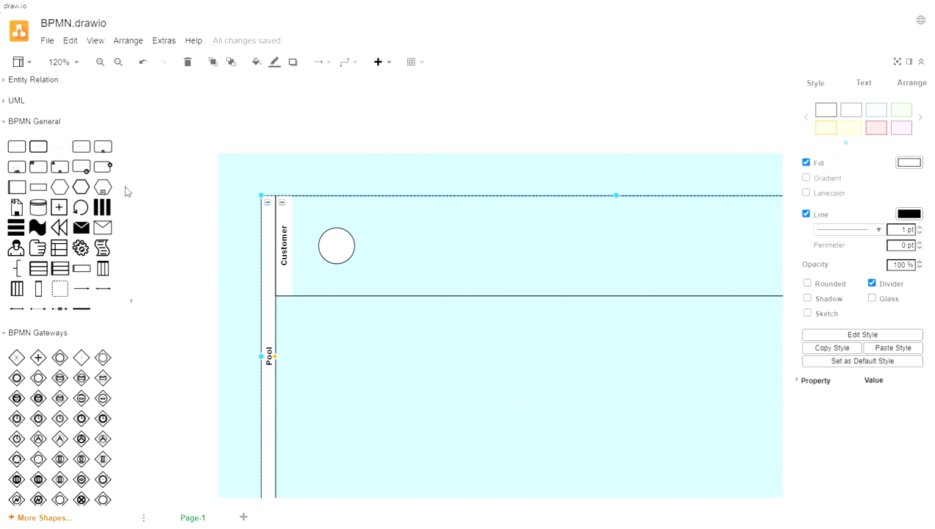
- Connect the start event to a new task labelled 'Input personal data', deleting a stray element
{"action": "left_click", "coordinate": [332, 244]}
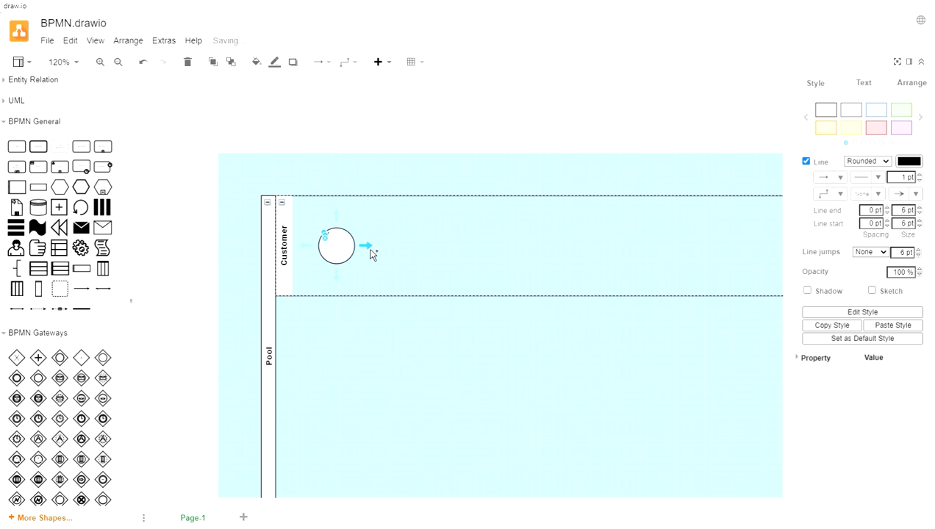
{"action": "mouse_move", "coordinate": [368, 247]}
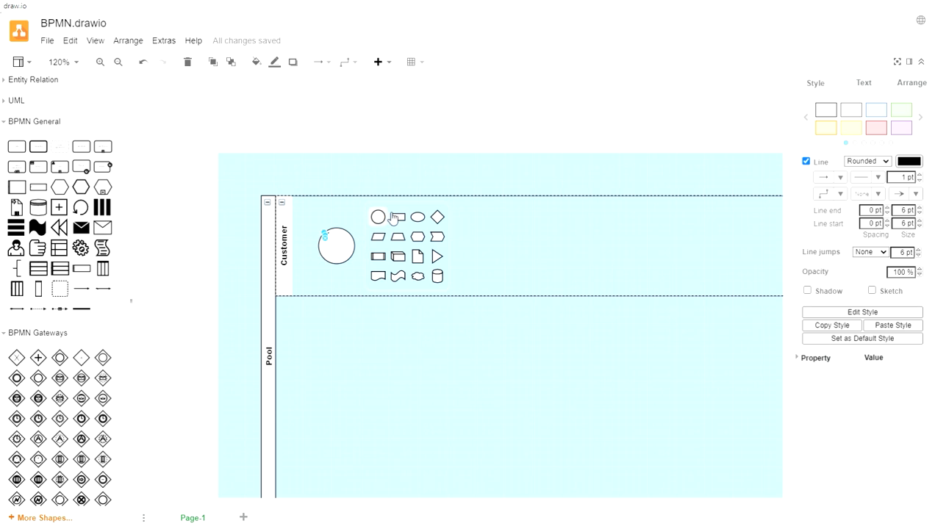
{"action": "left_click", "coordinate": [401, 223]}
{"action": "left_click", "coordinate": [332, 247]}
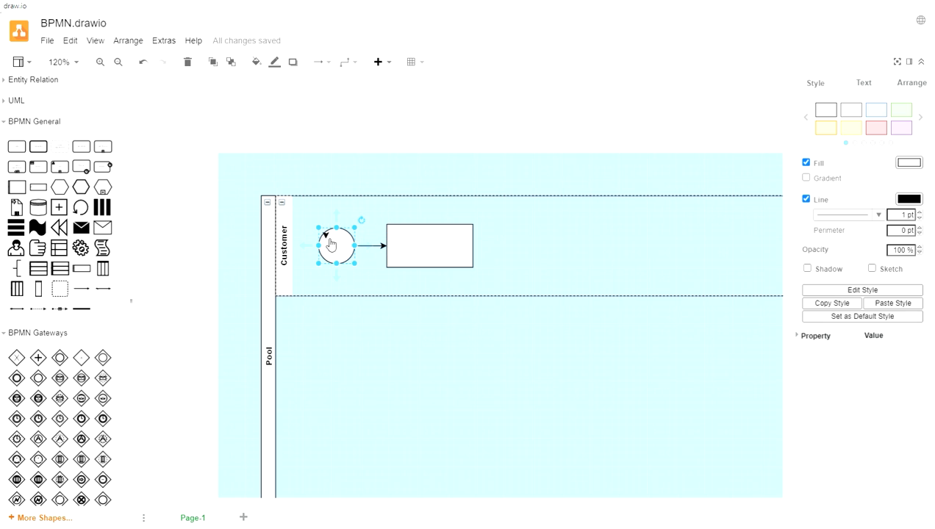
{"action": "left_click", "coordinate": [327, 242]}
{"action": "key", "text": "Delete"}
{"action": "double_click", "coordinate": [450, 256]}
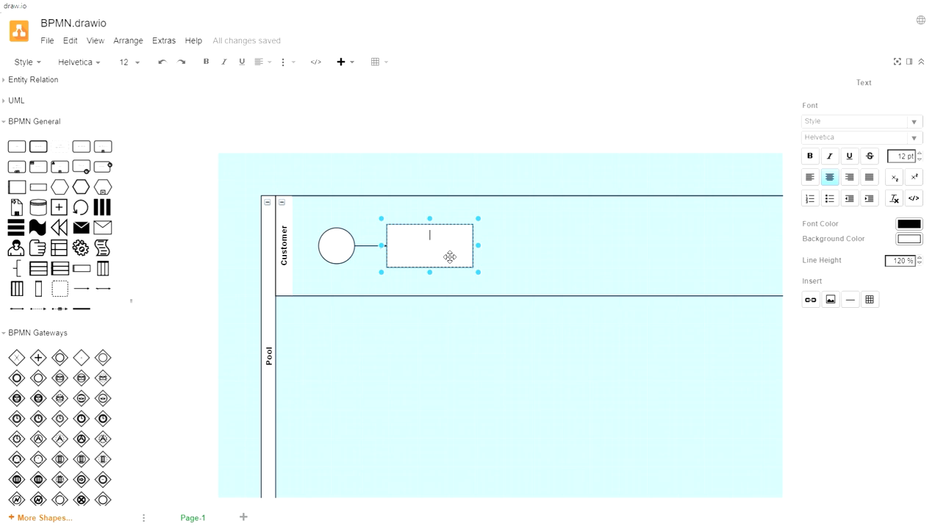
{"action": "type", "text": "Input personal data"}
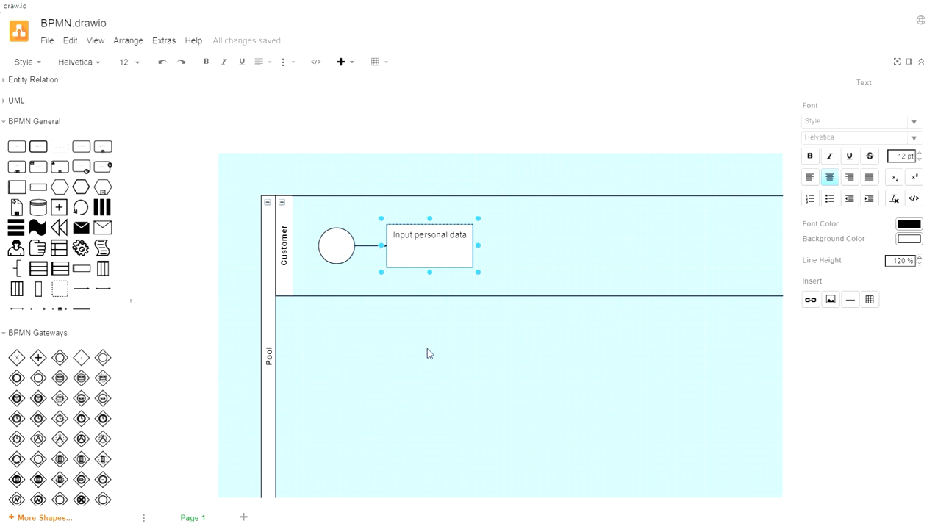
{"action": "left_click", "coordinate": [427, 354]}
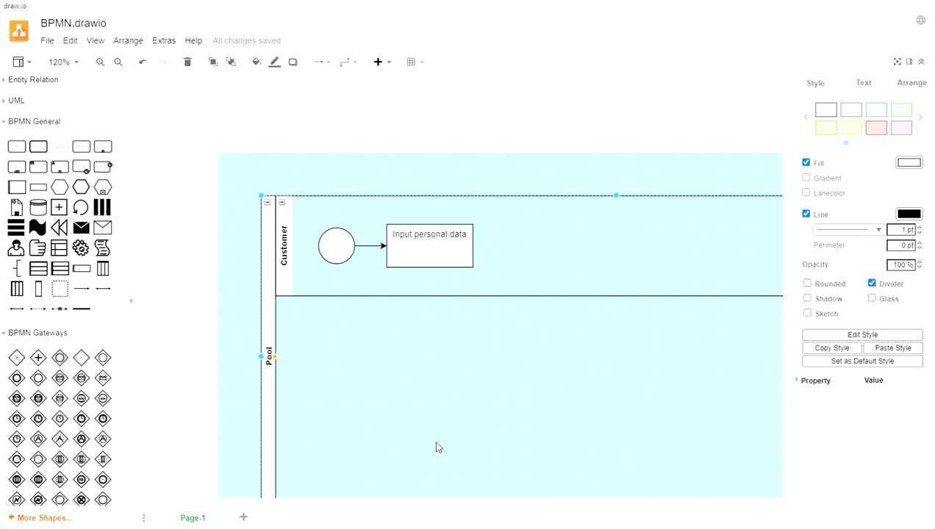
- Select the 'Input personal data' task and bring up its quick-add shape choices
{"action": "left_click_drag", "start_coordinate": [450, 505], "coordinate": [464, 504]}
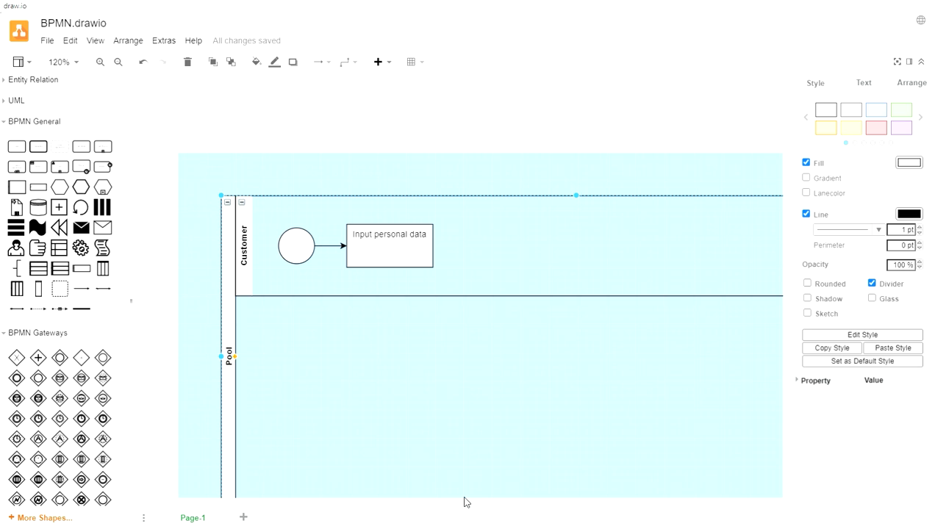
{"action": "left_click", "coordinate": [429, 259]}
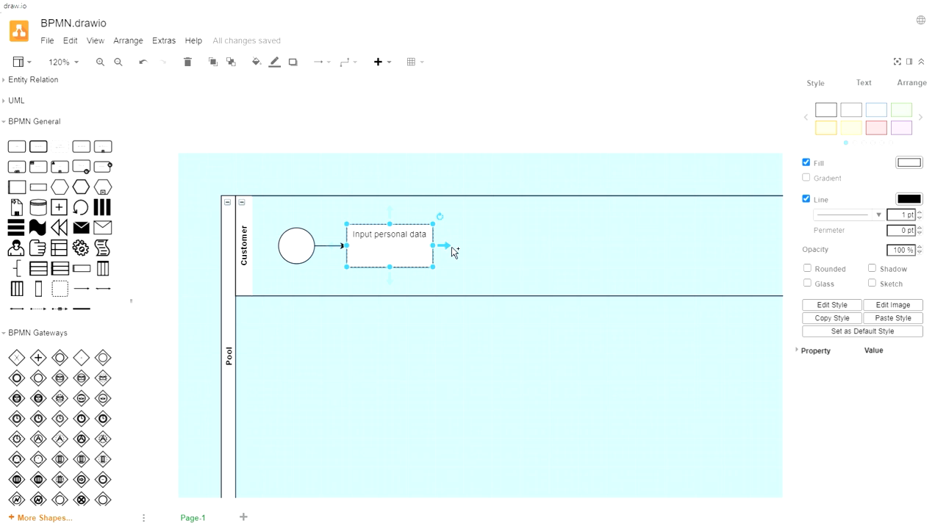
{"action": "left_click", "coordinate": [453, 252]}
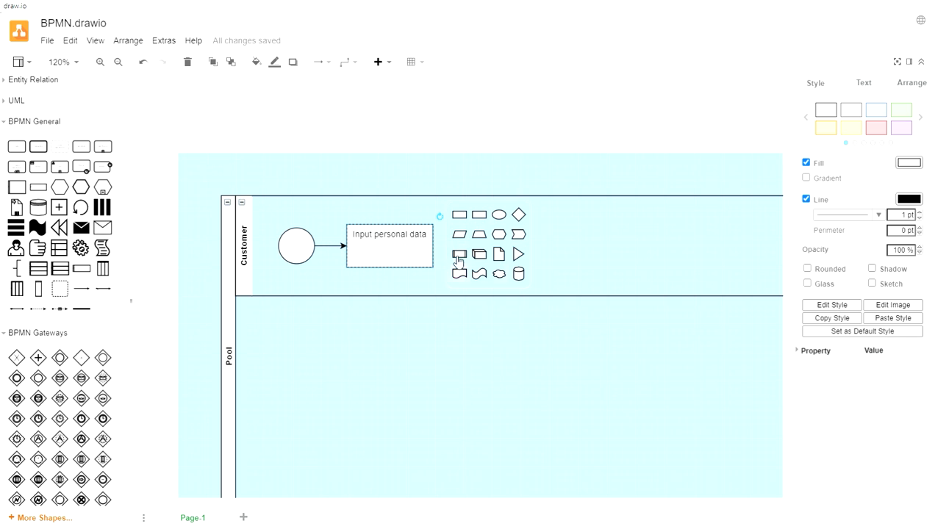
- Add a task labelled 'Input loan details' connected after 'Input personal data'
{"action": "left_click", "coordinate": [469, 218]}
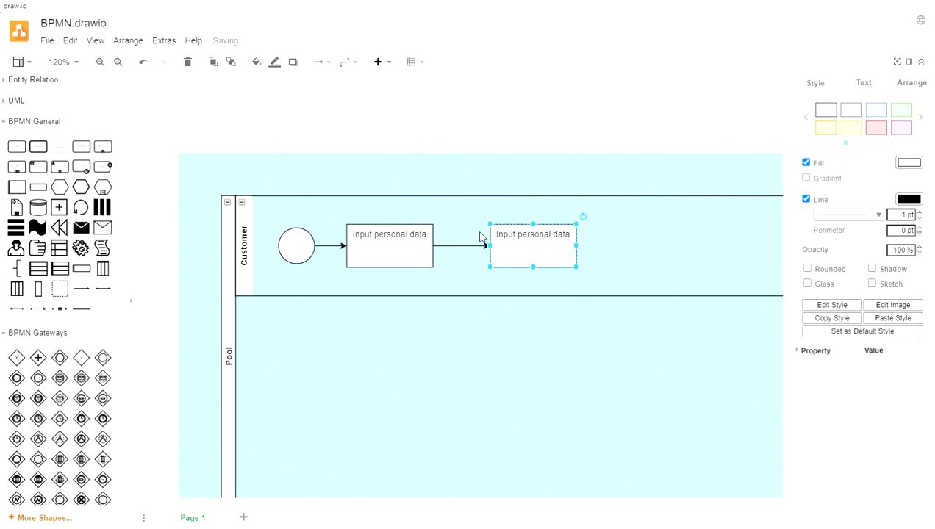
{"action": "key", "text": "ctrl+z"}
{"action": "left_click", "coordinate": [430, 250]}
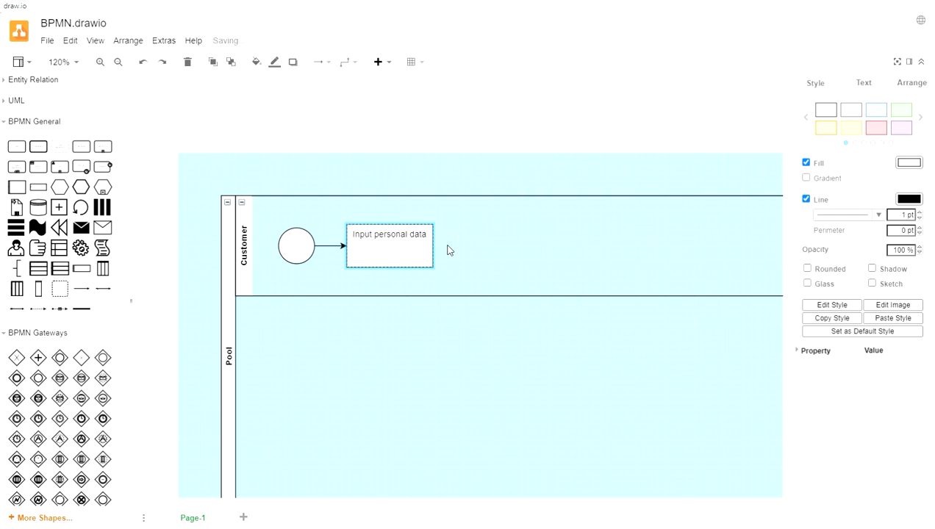
{"action": "mouse_move", "coordinate": [446, 247]}
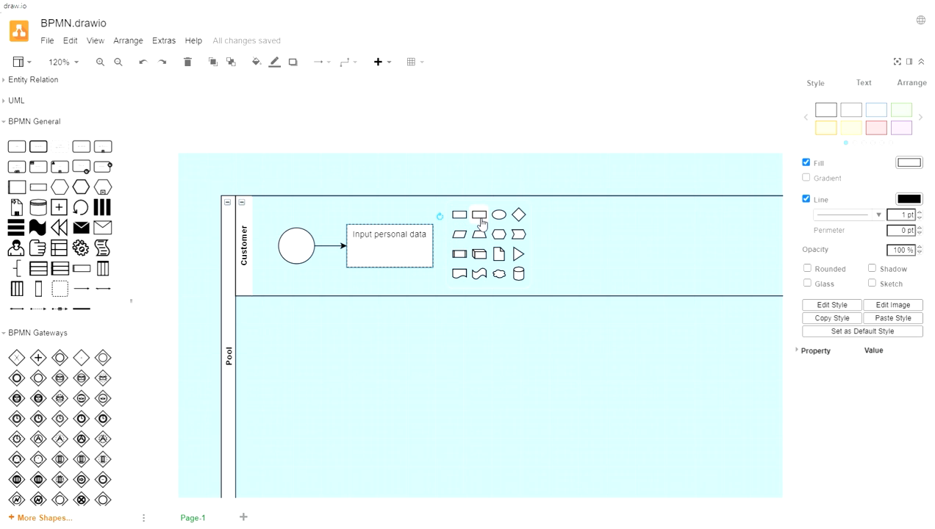
{"action": "left_click", "coordinate": [480, 223]}
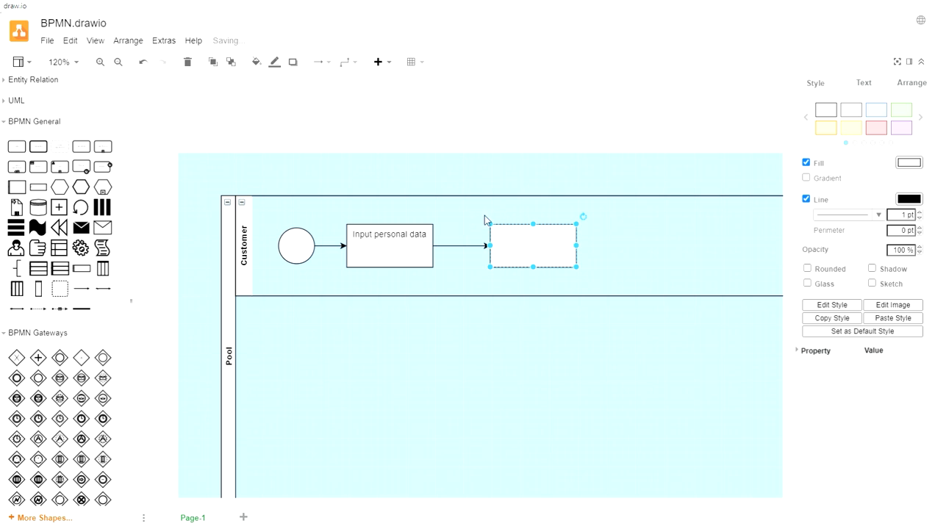
{"action": "double_click", "coordinate": [525, 252]}
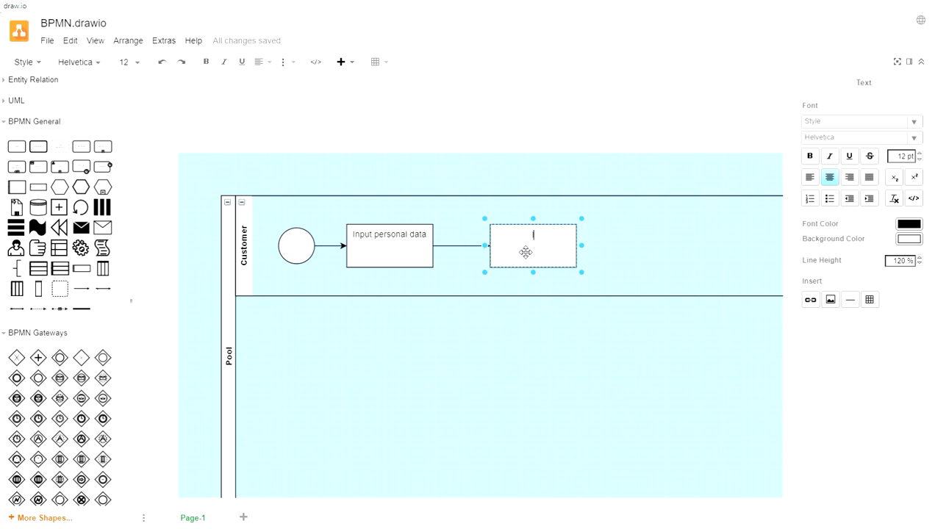
{"action": "type", "text": "Input loan details"}
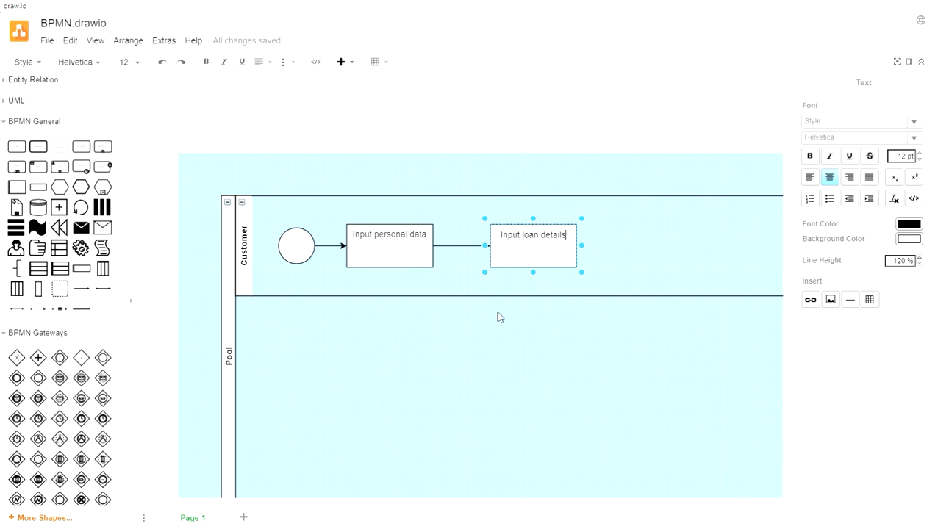
{"action": "left_click", "coordinate": [497, 296]}
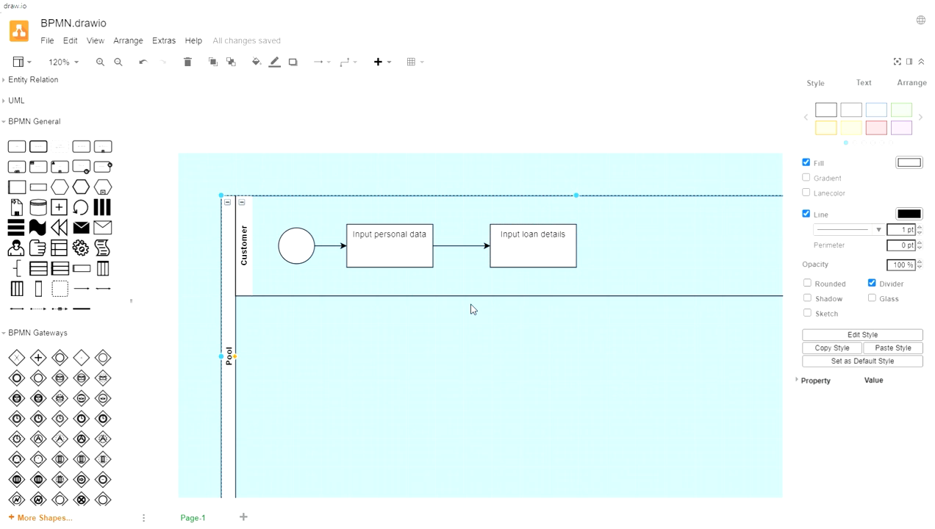
- Dismiss the quick-add choices below 'Input loan details' and drop a new lane into the pool
{"action": "left_click", "coordinate": [541, 257]}
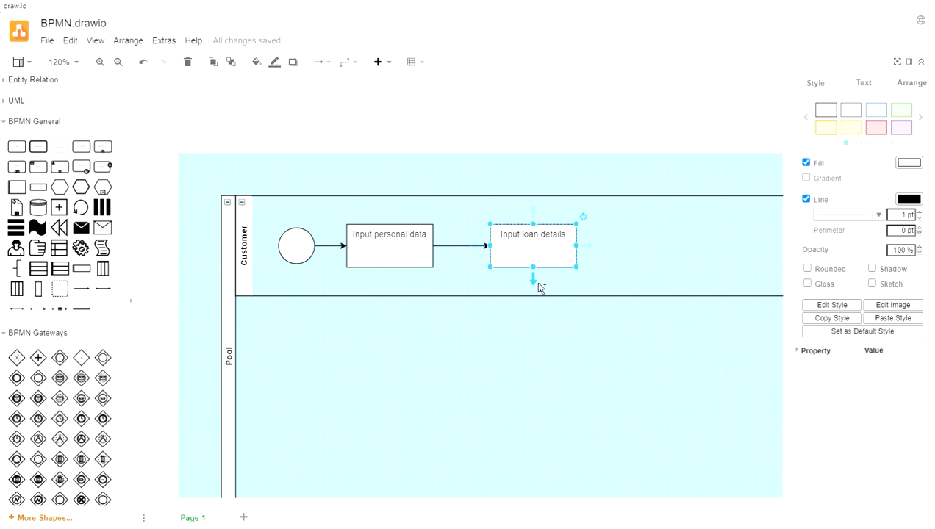
{"action": "left_click", "coordinate": [537, 283]}
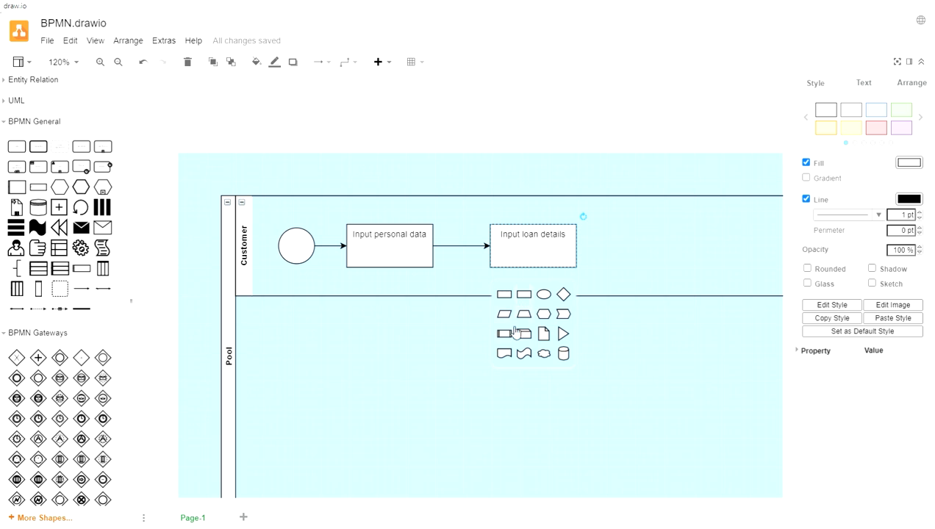
{"action": "left_click", "coordinate": [564, 261]}
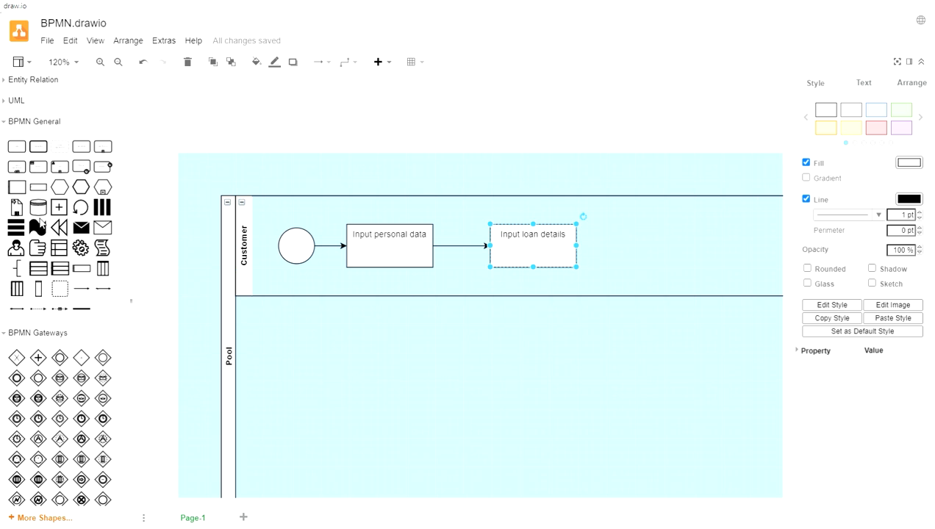
{"action": "left_click_drag", "start_coordinate": [38, 186], "coordinate": [525, 341]}
{"action": "key", "text": "Delete"}
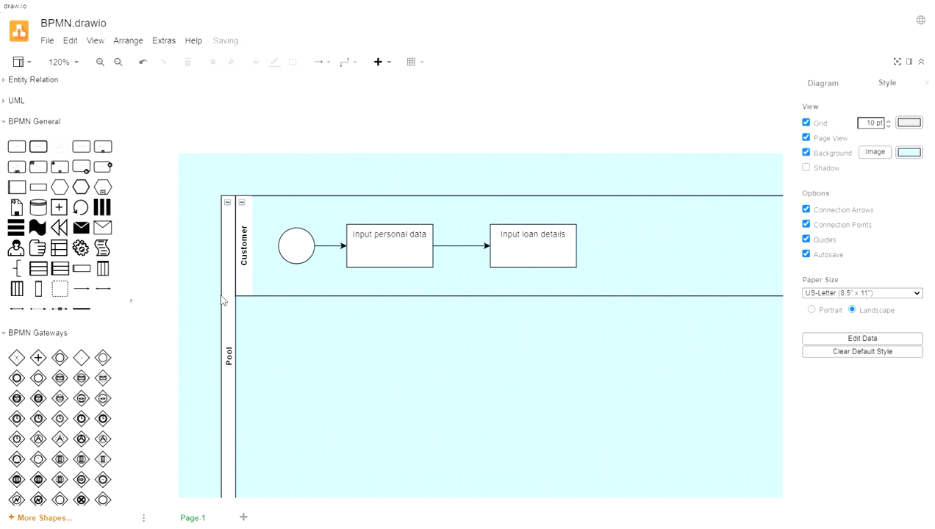
{"action": "scroll", "coordinate": [64, 301], "scroll_direction": "up", "scroll_amount": 8}
{"action": "left_click_drag", "start_coordinate": [17, 164], "coordinate": [629, 217]}
{"action": "left_click", "coordinate": [551, 249]}
{"action": "left_click_drag", "start_coordinate": [579, 250], "coordinate": [649, 252]}
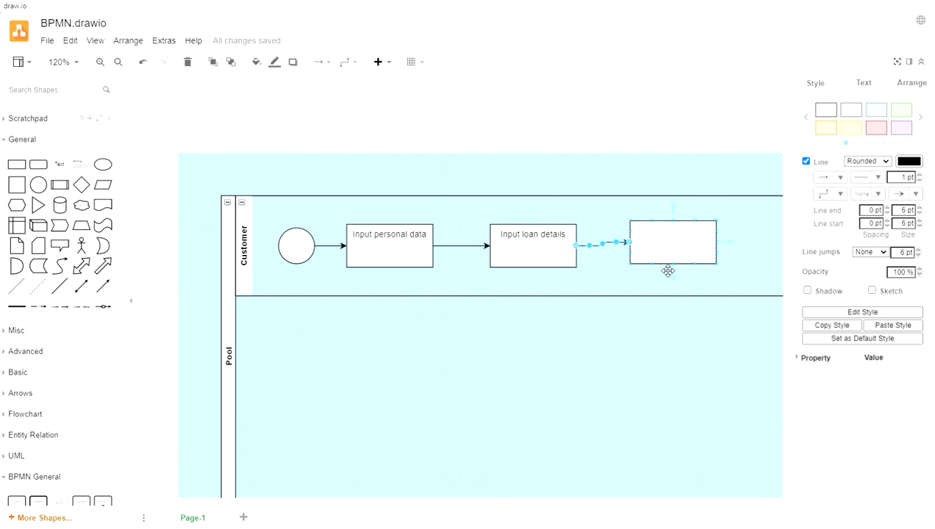
{"action": "left_click", "coordinate": [667, 266]}
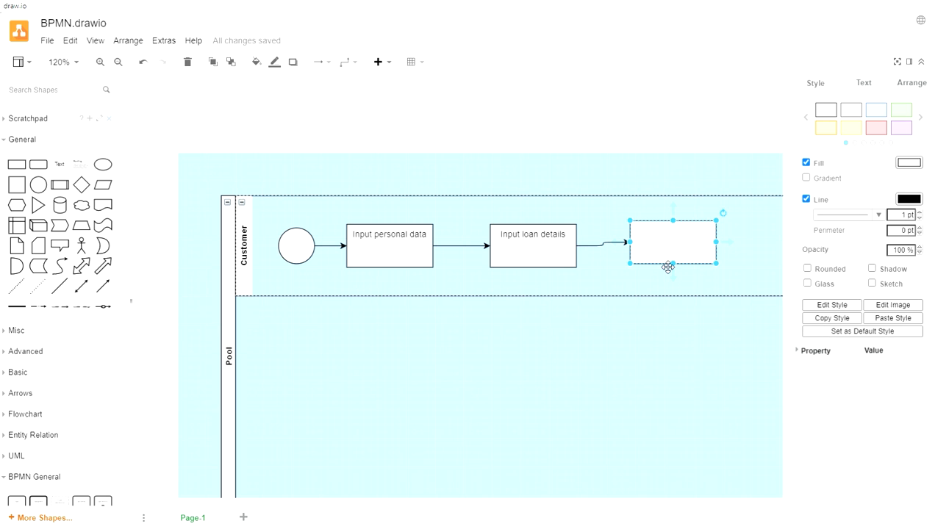
{"action": "key", "text": "Delete"}
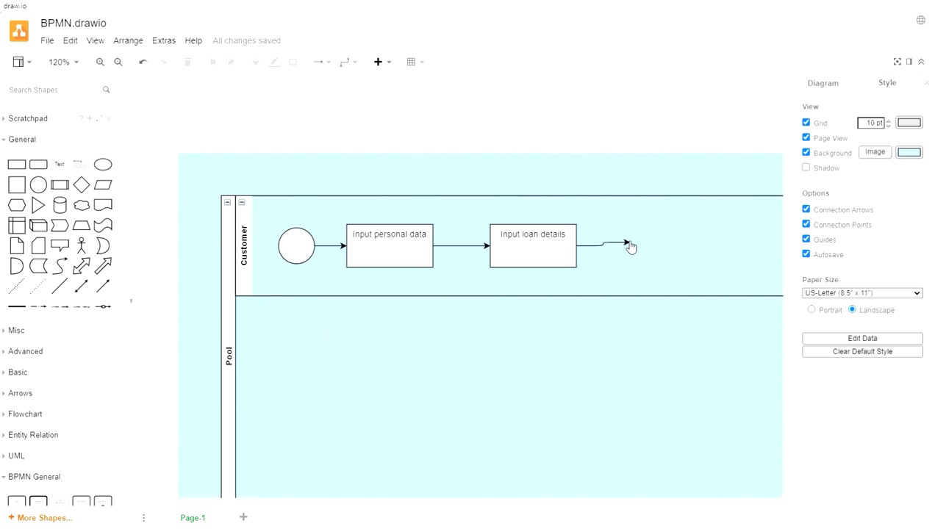
{"action": "left_click", "coordinate": [630, 245]}
{"action": "key", "text": "Delete"}
{"action": "scroll", "coordinate": [621, 269], "scroll_direction": "down", "scroll_amount": 2}
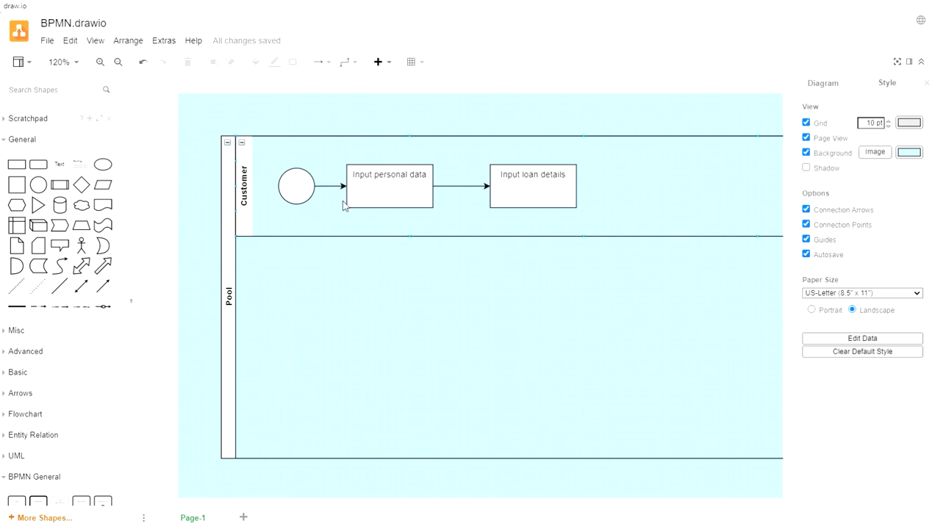
{"action": "left_click", "coordinate": [557, 190]}
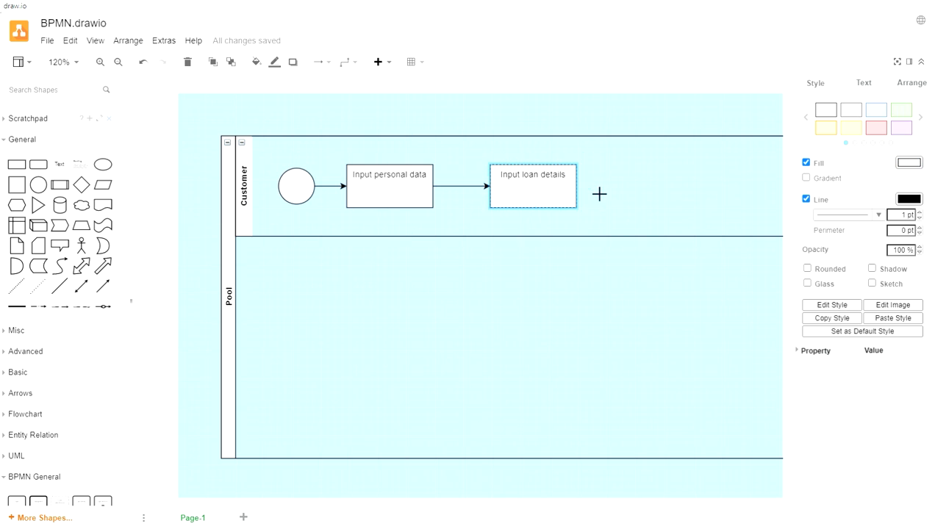
- Add a task labelled 'Submit' connected after 'Input loan details'
{"action": "mouse_move", "coordinate": [597, 193]}
{"action": "left_click", "coordinate": [605, 154]}
{"action": "double_click", "coordinate": [655, 199]}
{"action": "type", "text": "Submit"}
{"action": "left_click", "coordinate": [622, 291]}
- Drop a new lane into the pool, widen it to 700, and name it 'System'
{"action": "left_click_drag", "start_coordinate": [517, 507], "coordinate": [535, 504]}
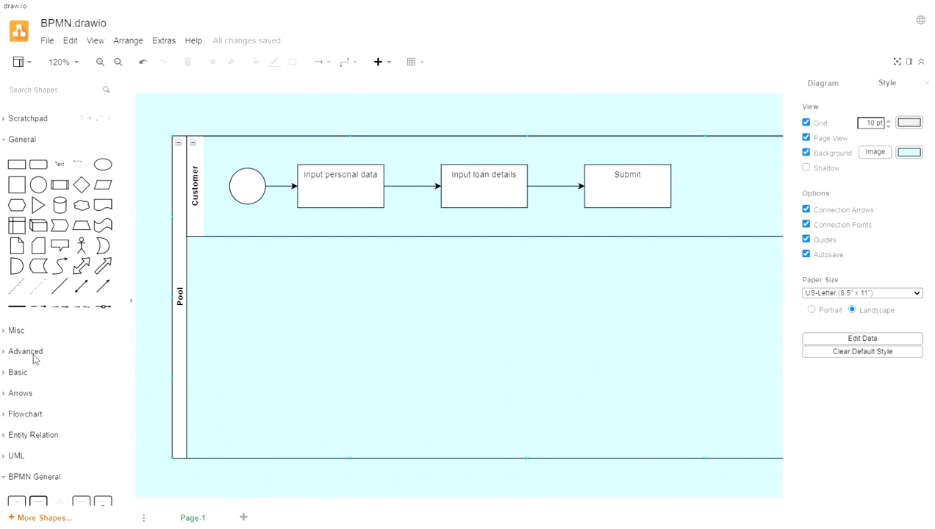
{"action": "scroll", "coordinate": [34, 359], "scroll_direction": "down", "scroll_amount": 3}
{"action": "mouse_move", "coordinate": [59, 349]}
{"action": "scroll", "coordinate": [59, 349], "scroll_direction": "down", "scroll_amount": 1}
{"action": "mouse_move", "coordinate": [39, 310]}
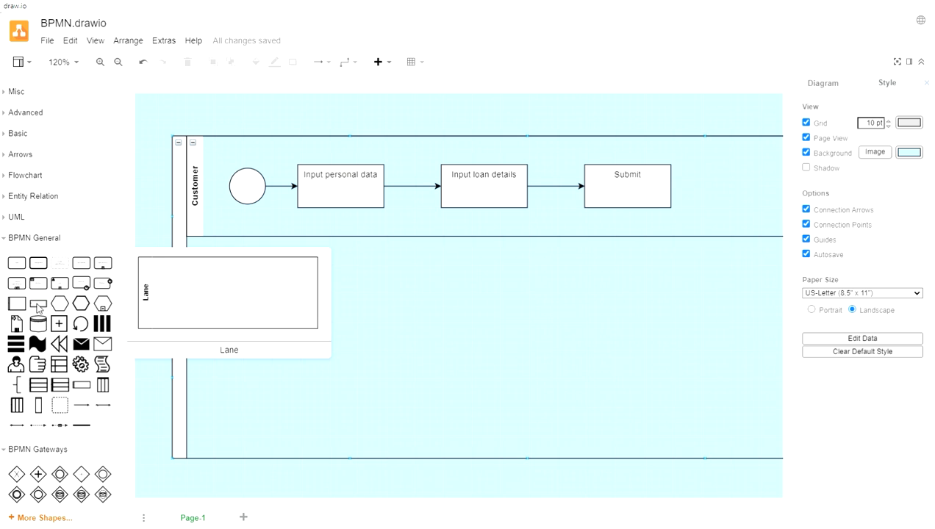
{"action": "left_click_drag", "start_coordinate": [39, 307], "coordinate": [208, 249]}
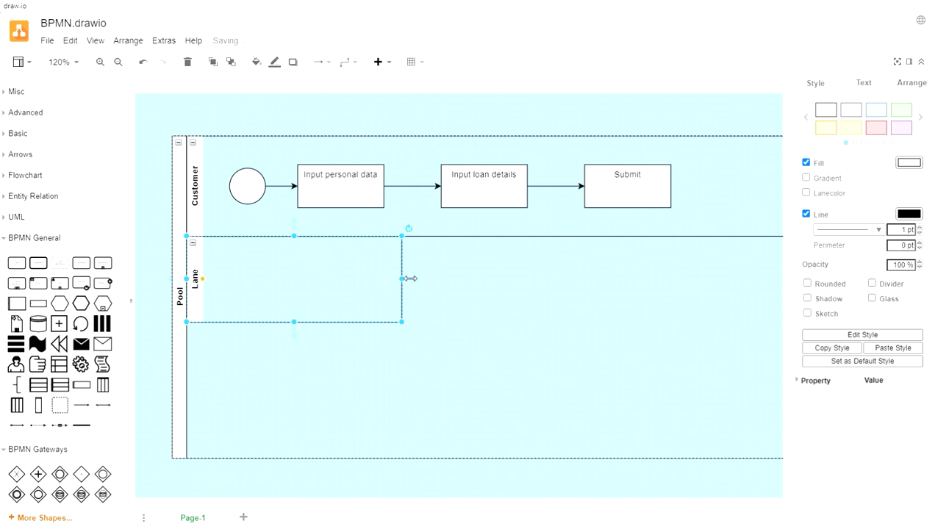
{"action": "left_click_drag", "start_coordinate": [403, 279], "coordinate": [750, 303]}
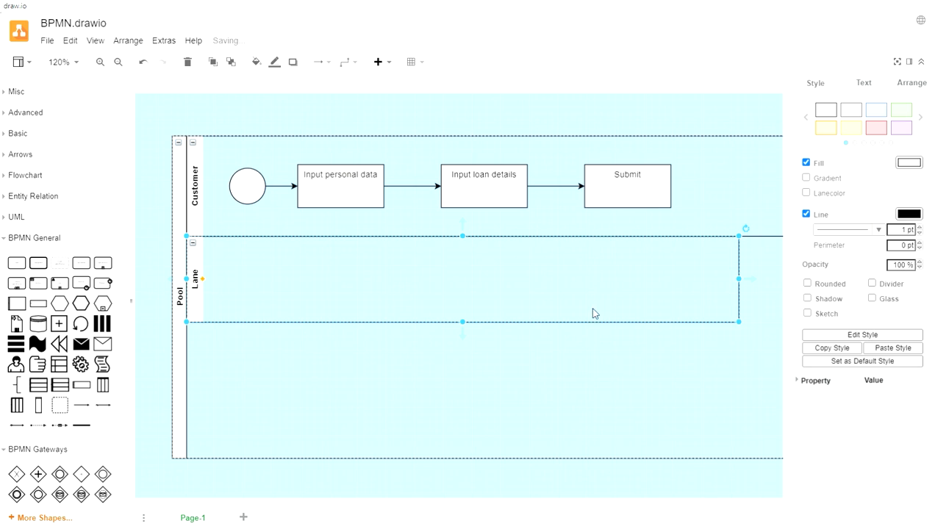
{"action": "double_click", "coordinate": [200, 301]}
{"action": "type", "text": "Syste"}
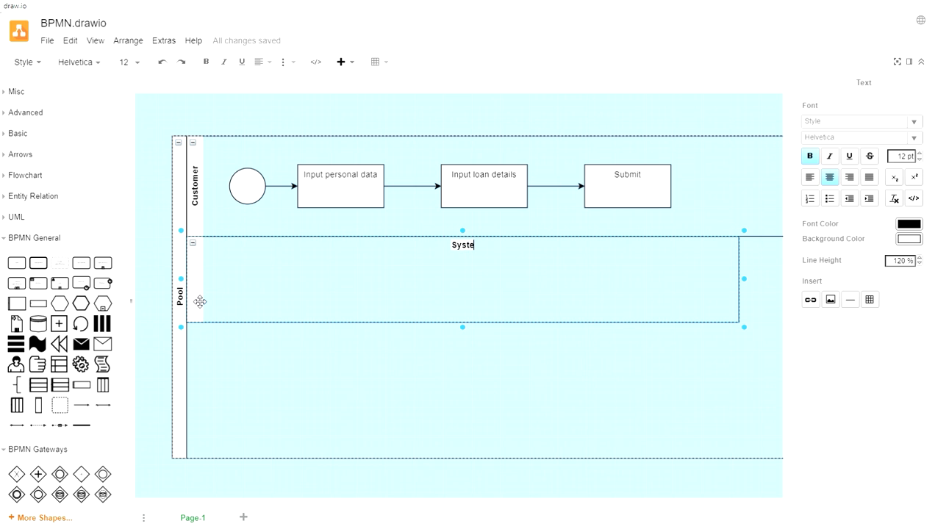
{"action": "type", "text": "m"}
{"action": "left_click", "coordinate": [202, 339]}
- Stretch the System lane to 850 wide
{"action": "left_click_drag", "start_coordinate": [343, 505], "coordinate": [401, 516]}
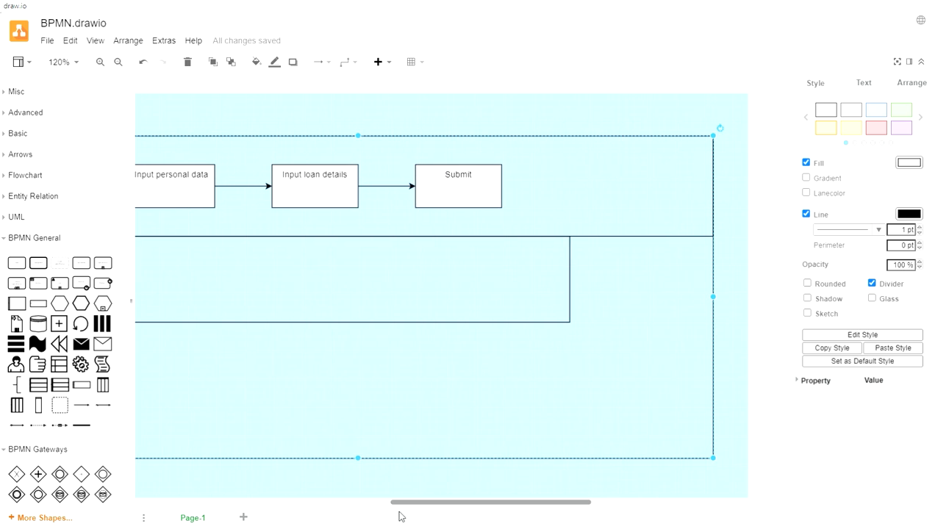
{"action": "left_click", "coordinate": [525, 323]}
{"action": "left_click_drag", "start_coordinate": [571, 279], "coordinate": [720, 310]}
{"action": "left_click_drag", "start_coordinate": [533, 504], "coordinate": [494, 492]}
{"action": "left_click", "coordinate": [495, 493]}
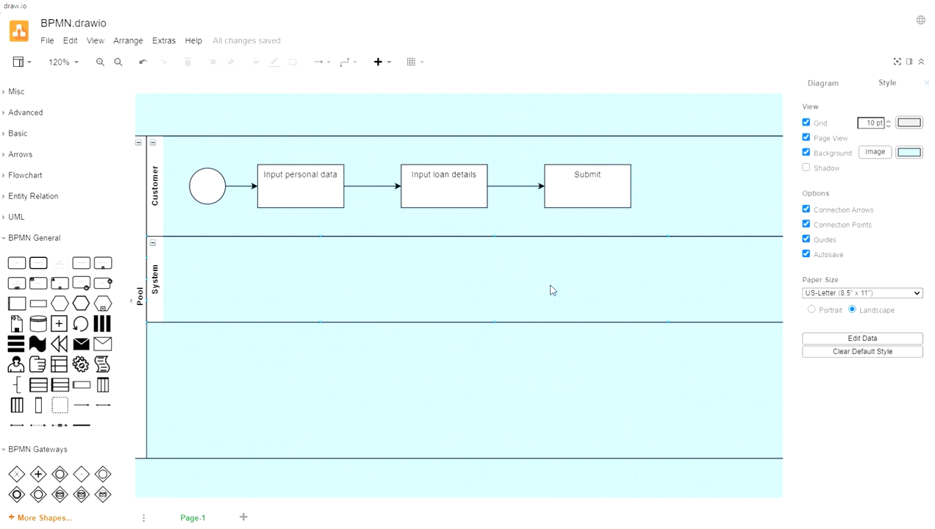
{"action": "left_click_drag", "start_coordinate": [513, 508], "coordinate": [543, 510]}
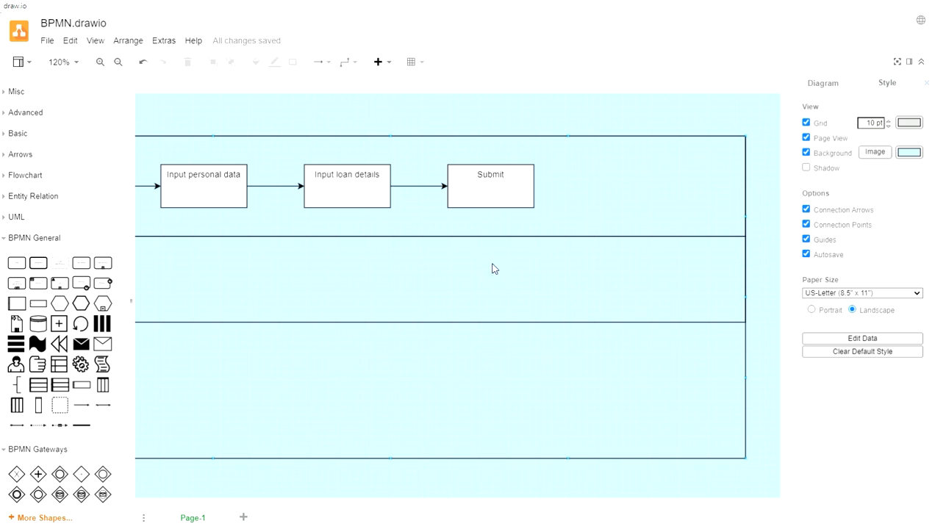
{"action": "left_click", "coordinate": [489, 193]}
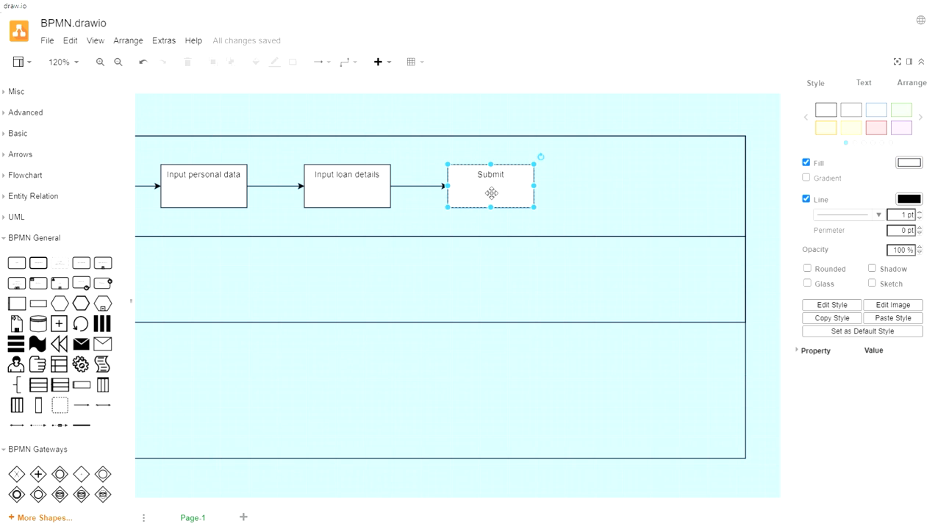
- Add a 'Validate' task connected below 'Submit', then zoom out to view the whole pool
{"action": "mouse_move", "coordinate": [490, 222]}
{"action": "left_click", "coordinate": [485, 243]}
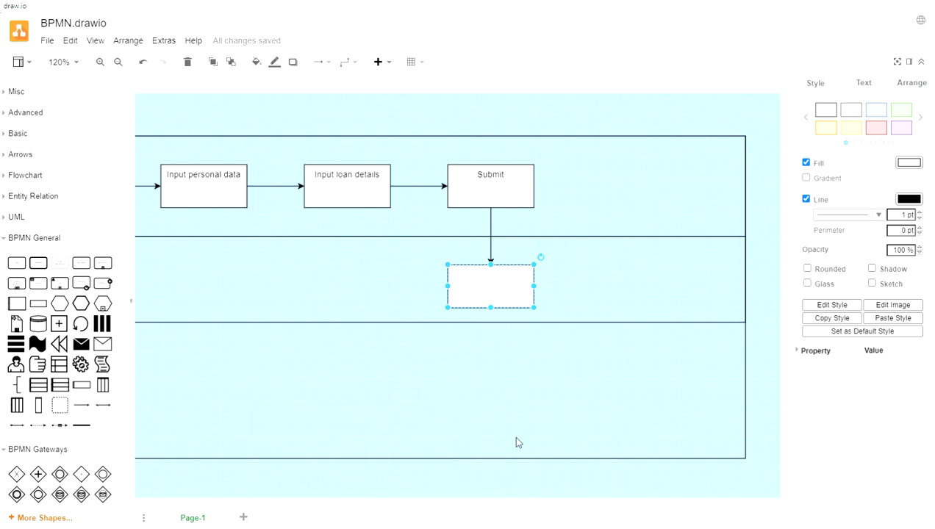
{"action": "mouse_move", "coordinate": [529, 510]}
{"action": "left_mouse_down"}
{"action": "mouse_move", "coordinate": [545, 506]}
{"action": "mouse_move", "coordinate": [539, 500]}
{"action": "left_mouse_up"}
{"action": "double_click", "coordinate": [443, 294]}
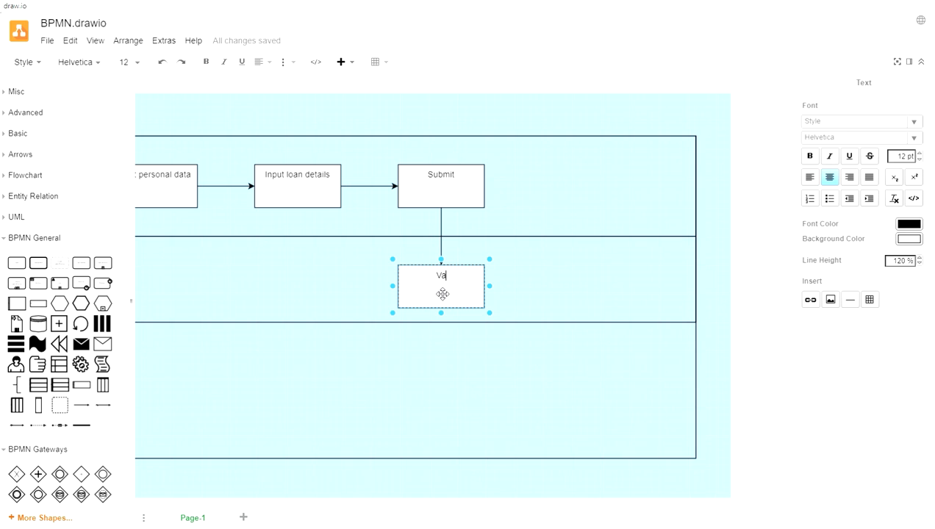
{"action": "type", "text": "Validate"}
{"action": "left_click", "coordinate": [443, 364]}
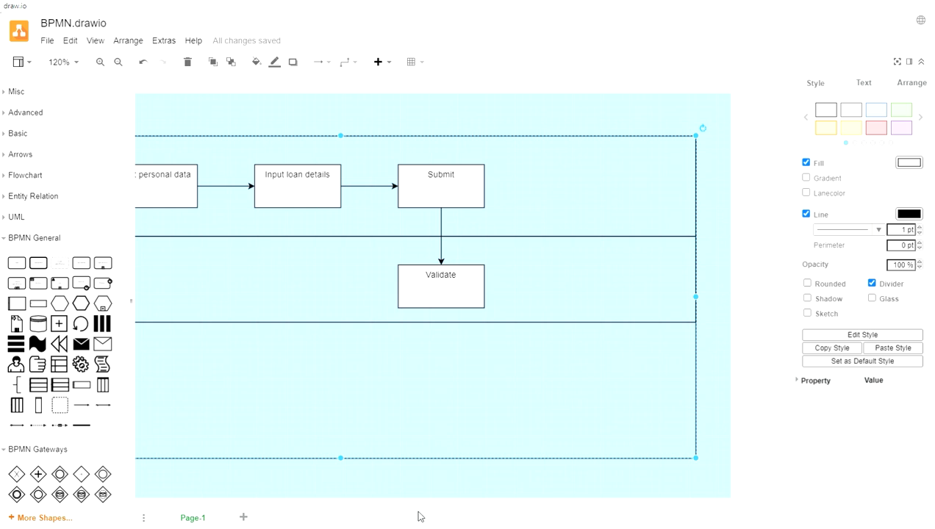
{"action": "left_click_drag", "start_coordinate": [422, 504], "coordinate": [368, 502]}
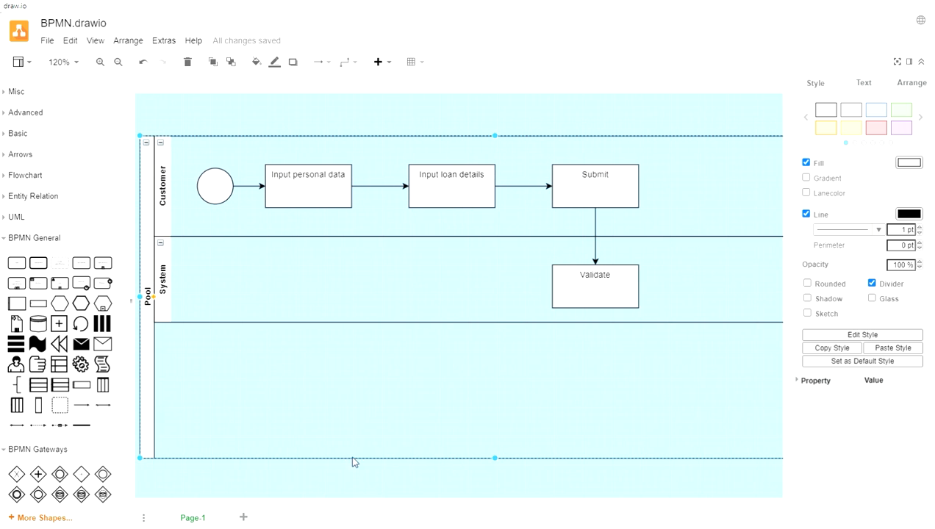
{"action": "left_click", "coordinate": [118, 62]}
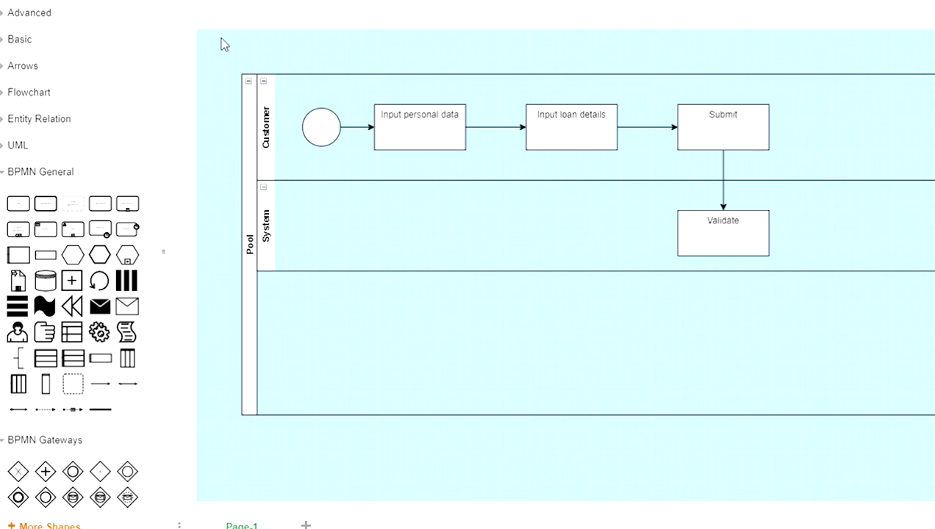
{"action": "key", "text": "ctrl+a"}
{"action": "left_click_drag", "start_coordinate": [557, 514], "coordinate": [580, 515]}
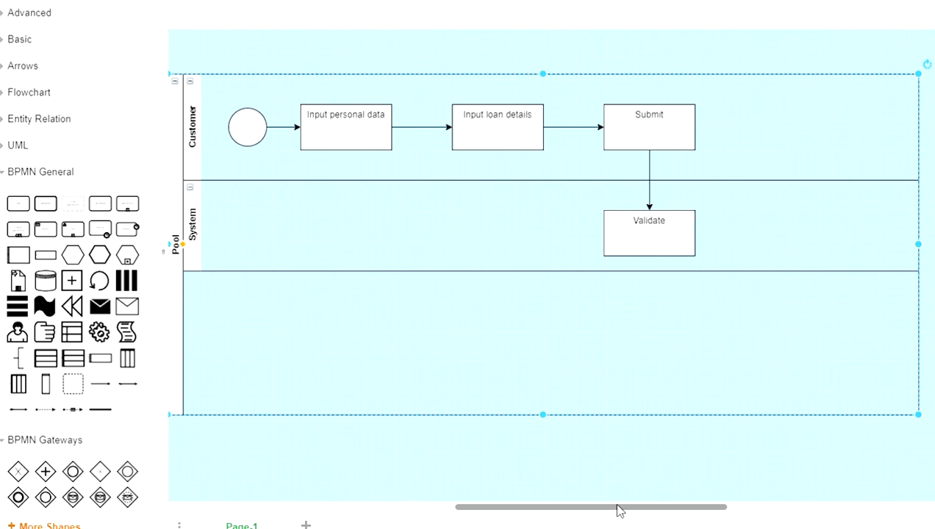
- Add a decision diamond connected after 'Validate', move it closer, and start labelling it 'Va'
{"action": "left_click_drag", "start_coordinate": [617, 512], "coordinate": [641, 515]}
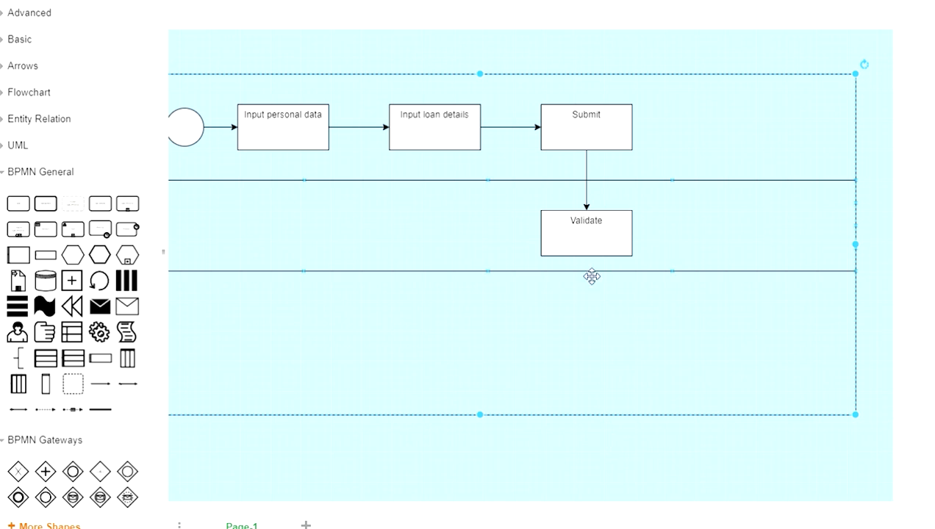
{"action": "left_click", "coordinate": [592, 251]}
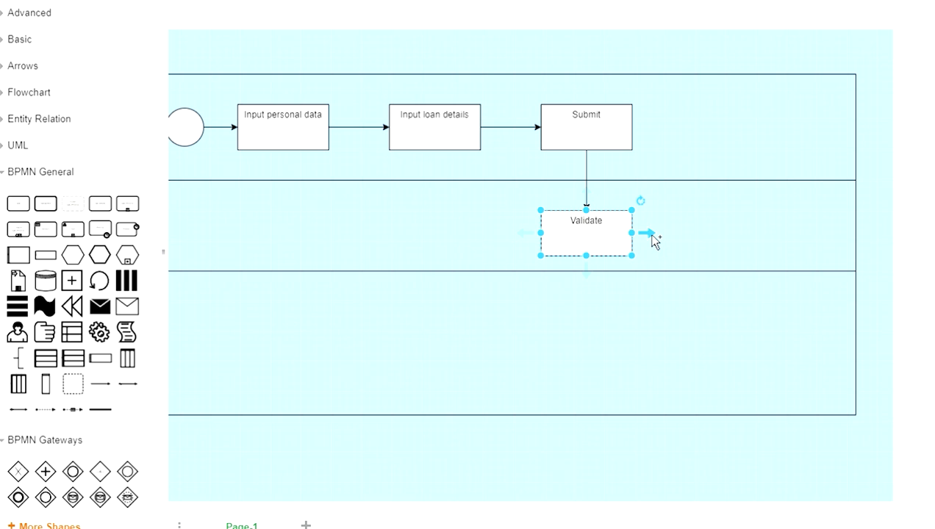
{"action": "mouse_move", "coordinate": [651, 235]}
{"action": "left_click", "coordinate": [739, 196]}
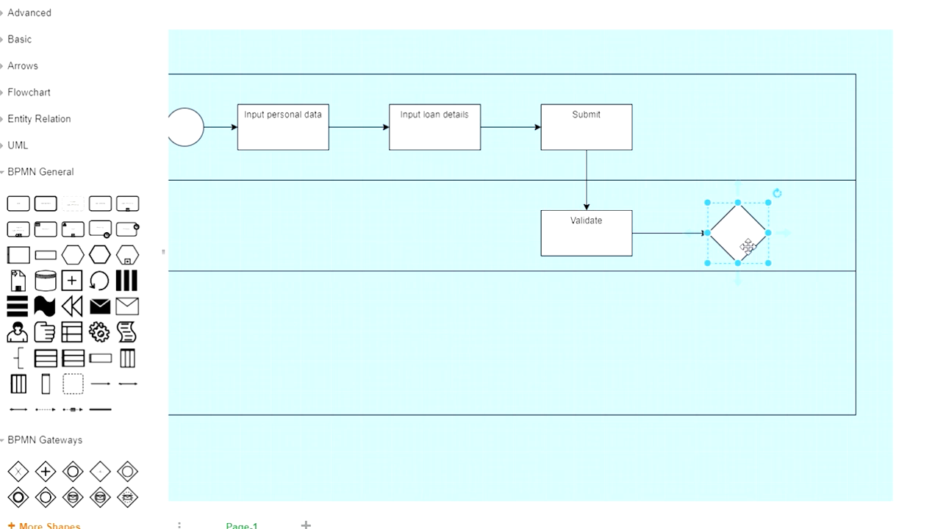
{"action": "left_click_drag", "start_coordinate": [745, 244], "coordinate": [713, 244]}
{"action": "double_click", "coordinate": [717, 244]}
{"action": "type", "text": "Valid"}
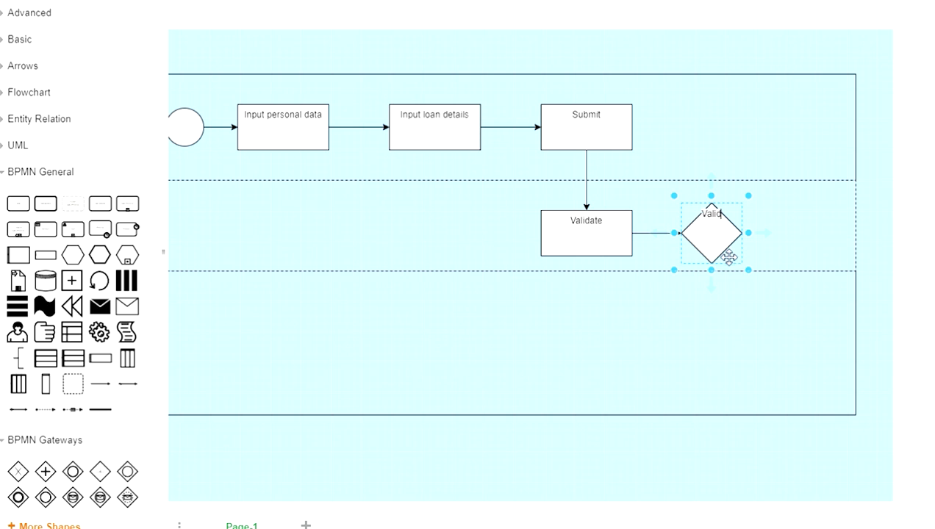
- Undo the shifted Validate label and complete the diamond's label as 'Valid?'
{"action": "left_click", "coordinate": [769, 223]}
{"action": "left_click", "coordinate": [728, 233]}
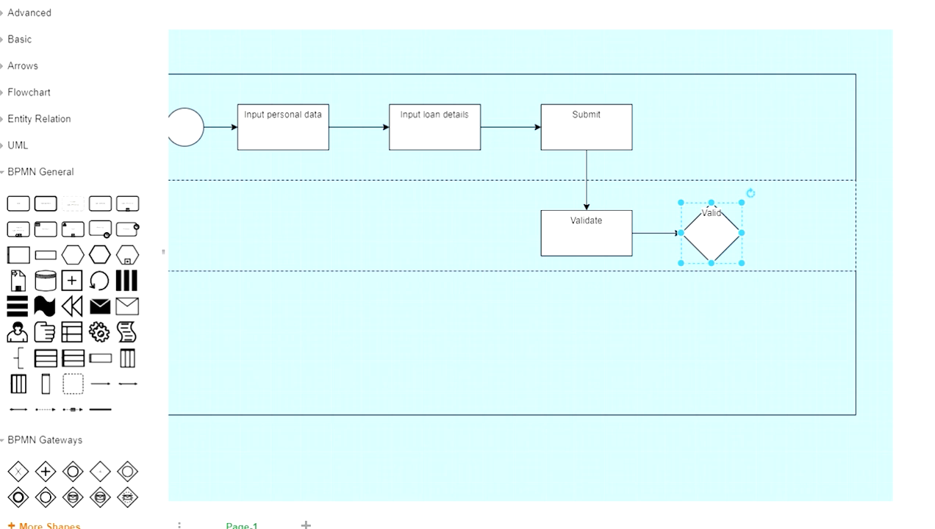
{"action": "left_click", "coordinate": [597, 225]}
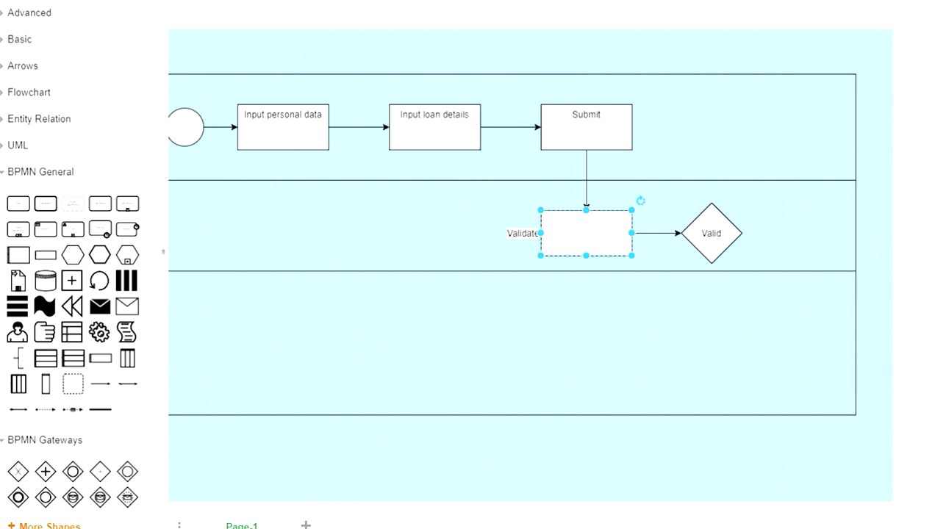
{"action": "key", "text": "ctrl+z"}
{"action": "left_click", "coordinate": [721, 229]}
{"action": "left_click", "coordinate": [814, 199]}
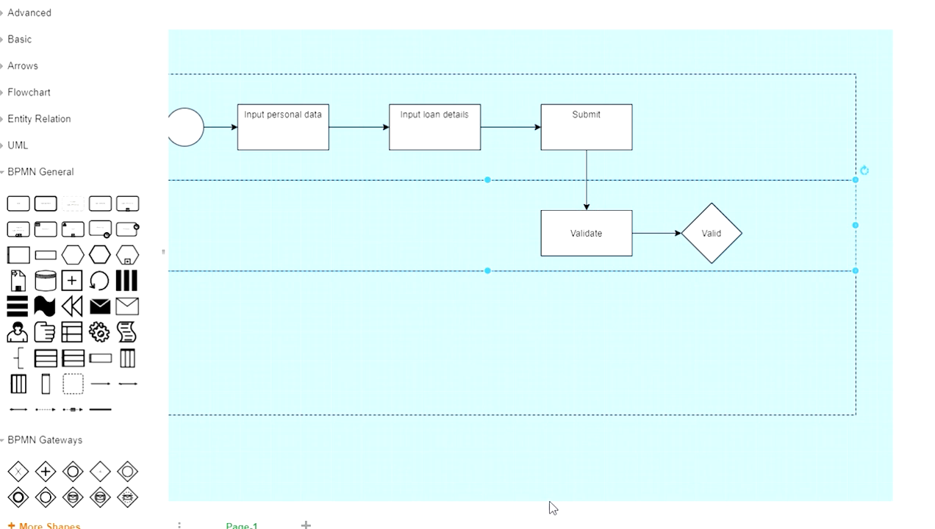
{"action": "left_click_drag", "start_coordinate": [553, 507], "coordinate": [591, 513]}
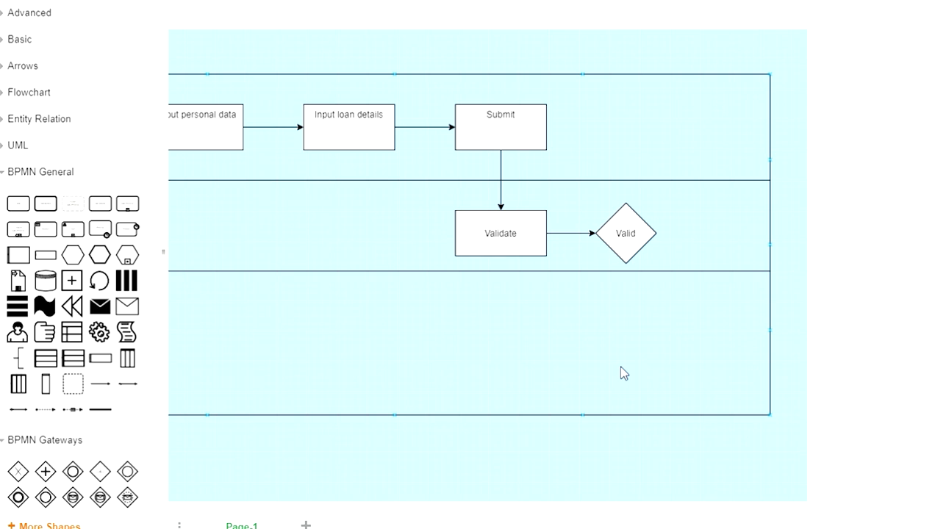
{"action": "double_click", "coordinate": [633, 237]}
{"action": "key", "text": "End"}
{"action": "type", "text": "?"}
{"action": "left_click_drag", "start_coordinate": [674, 513], "coordinate": [685, 513]}
{"action": "left_click", "coordinate": [759, 246]}
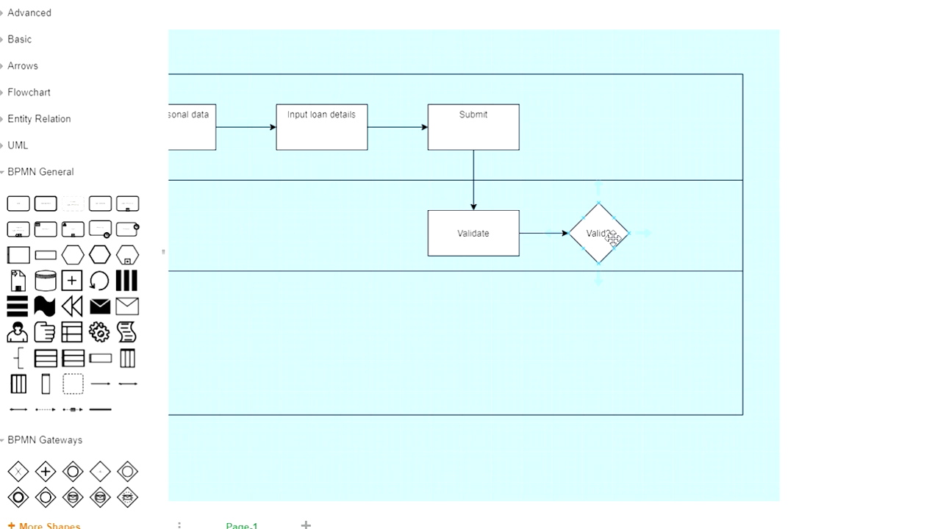
{"action": "left_click", "coordinate": [614, 237]}
- Make the System lane taller and line up 'Validate' and 'Valid?' at the same level
{"action": "left_click_drag", "start_coordinate": [638, 513], "coordinate": [571, 512]}
{"action": "left_click", "coordinate": [497, 277]}
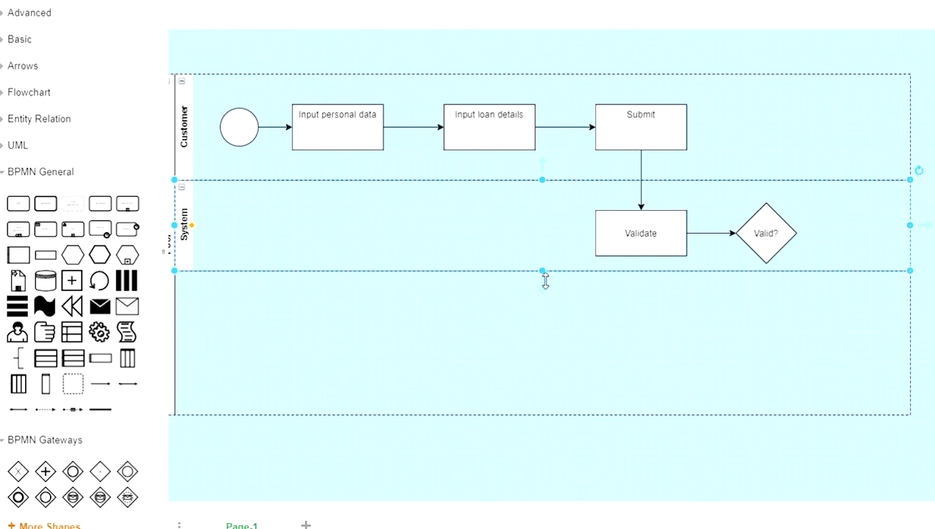
{"action": "left_click_drag", "start_coordinate": [543, 271], "coordinate": [542, 341]}
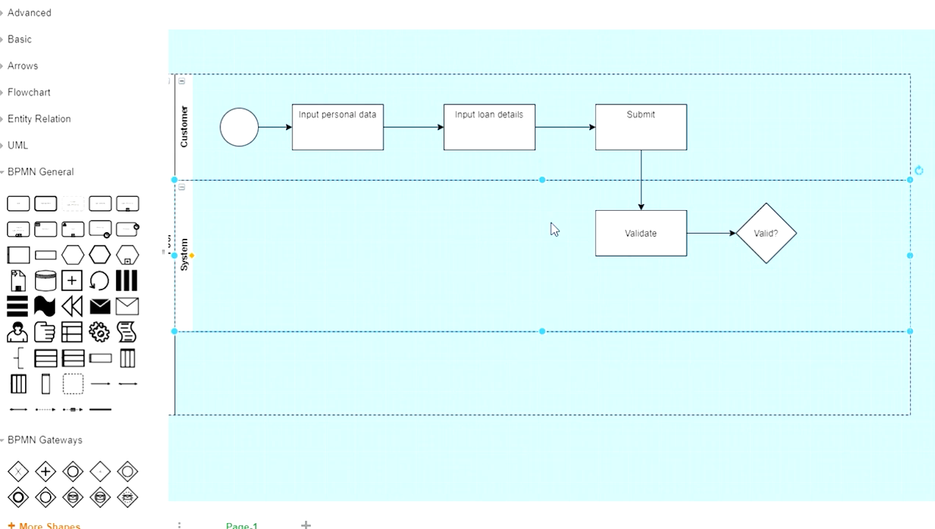
{"action": "left_click_drag", "start_coordinate": [548, 221], "coordinate": [833, 280]}
{"action": "left_click_drag", "start_coordinate": [572, 192], "coordinate": [777, 291]}
{"action": "left_click_drag", "start_coordinate": [651, 239], "coordinate": [659, 287]}
{"action": "left_click", "coordinate": [777, 292]}
{"action": "left_click_drag", "start_coordinate": [777, 292], "coordinate": [790, 286]}
- Add a 'failure Notification' task connected above 'Valid?' inside the System lane
{"action": "left_click", "coordinate": [789, 243]}
{"action": "mouse_move", "coordinate": [789, 237]}
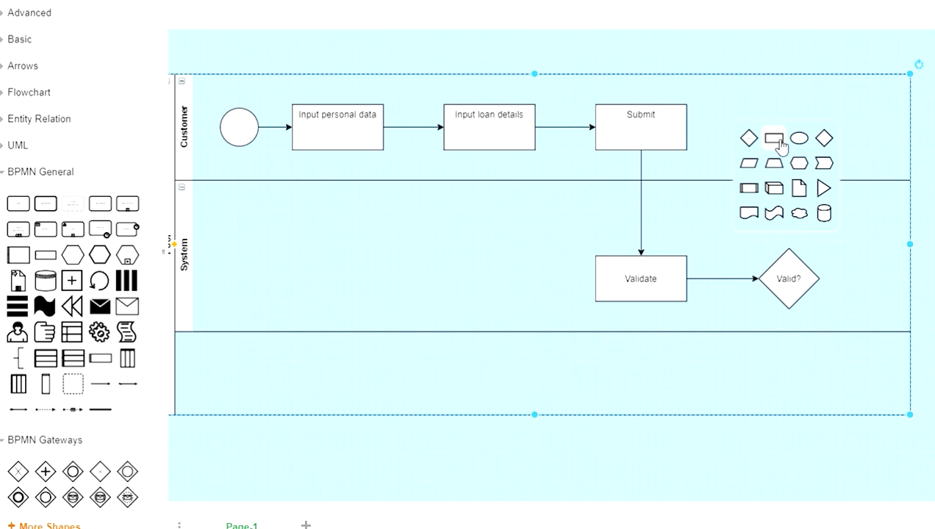
{"action": "left_click", "coordinate": [780, 144]}
{"action": "left_click_drag", "start_coordinate": [780, 153], "coordinate": [787, 212]}
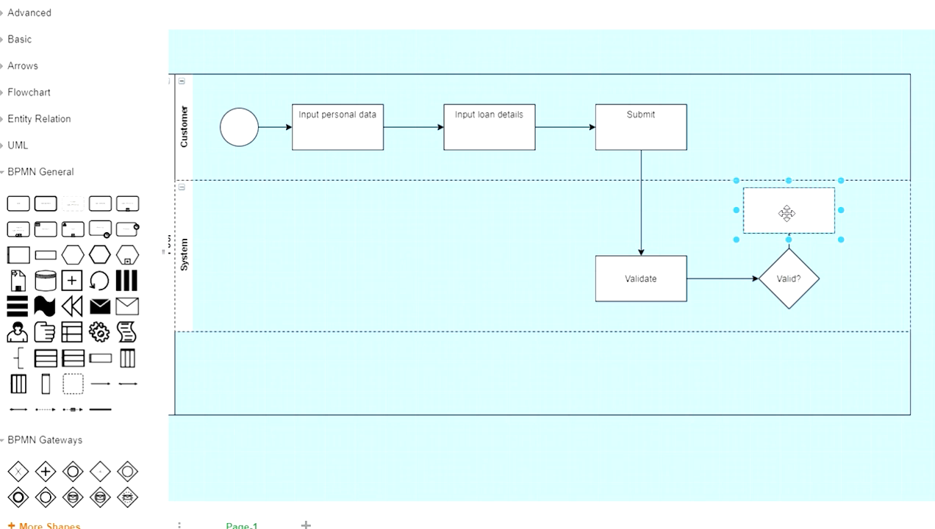
{"action": "type", "text": "failure Notification"}
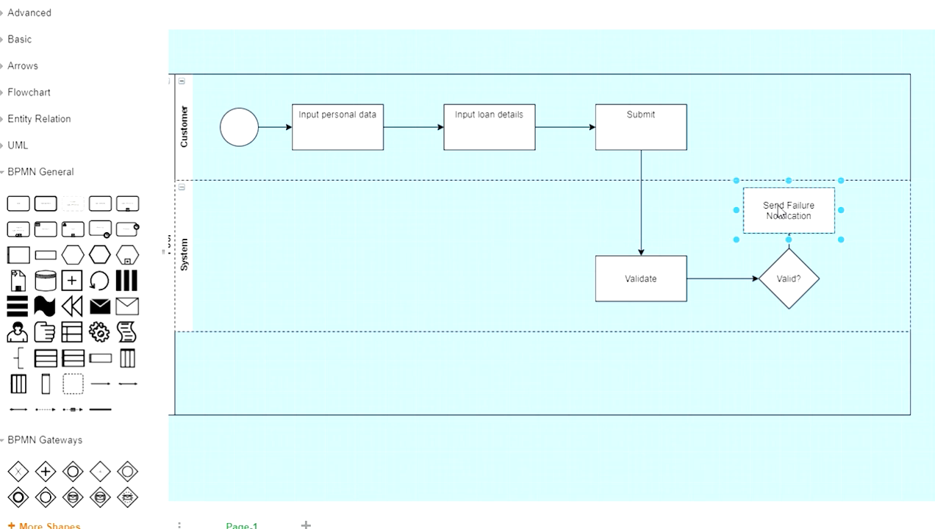
{"action": "left_click_drag", "start_coordinate": [640, 283], "coordinate": [639, 290]}
{"action": "left_click_drag", "start_coordinate": [788, 284], "coordinate": [793, 294]}
- Stretch the Customer lane to the pool's full width
{"action": "left_click", "coordinate": [789, 242]}
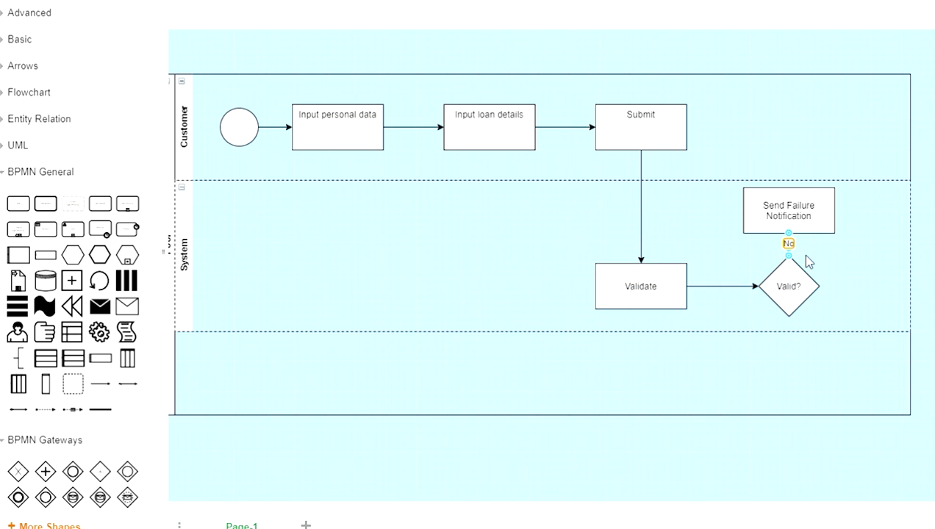
{"action": "left_click", "coordinate": [749, 322]}
{"action": "left_click_drag", "start_coordinate": [706, 508], "coordinate": [748, 508]}
{"action": "left_click_drag", "start_coordinate": [788, 255], "coordinate": [918, 257]}
{"action": "left_click_drag", "start_coordinate": [614, 123], "coordinate": [870, 173]}
{"action": "left_click", "coordinate": [509, 207]}
{"action": "left_click", "coordinate": [515, 505]}
{"action": "left_click_drag", "start_coordinate": [501, 507], "coordinate": [472, 507]}
{"action": "scroll", "coordinate": [524, 418], "scroll_direction": "up", "scroll_amount": 2}
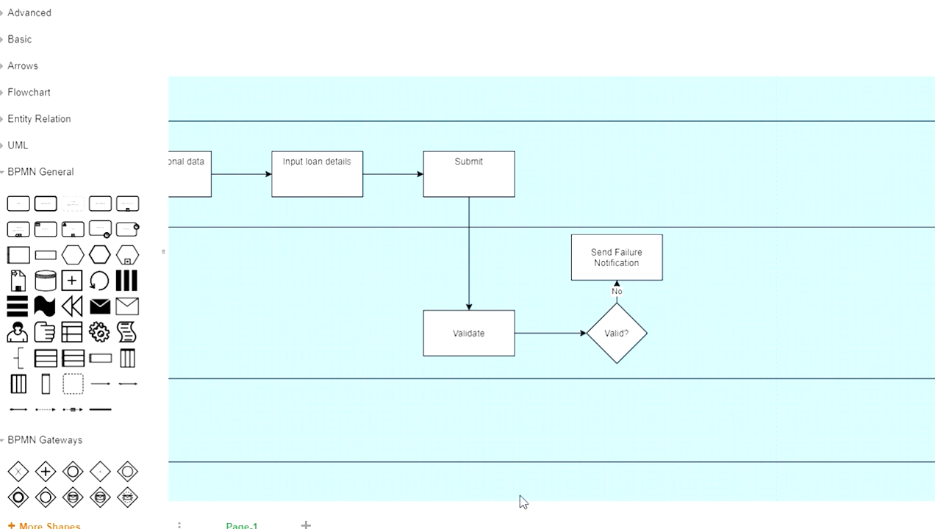
{"action": "left_click_drag", "start_coordinate": [518, 504], "coordinate": [509, 508]}
- Connect 'Send Failure Notification' back to 'Input loan details', routing the arrow over the top
{"action": "left_click", "coordinate": [653, 259]}
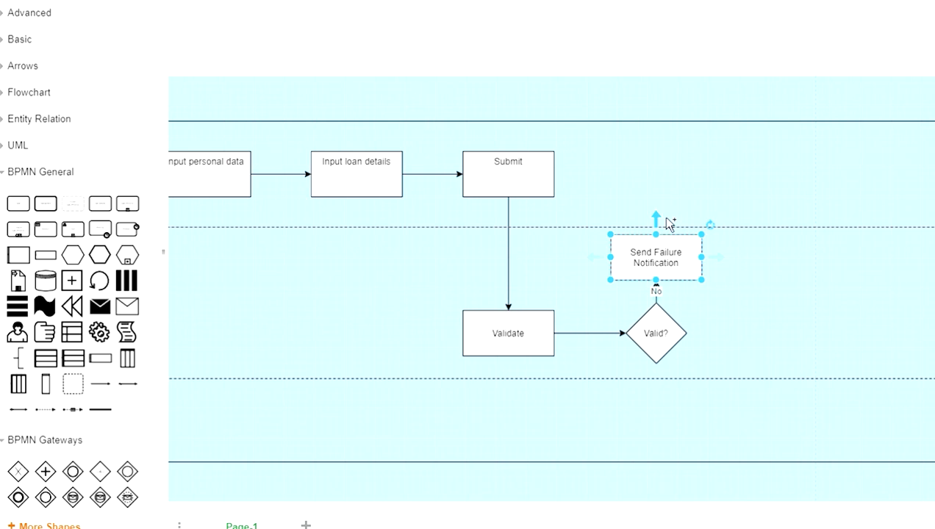
{"action": "left_click_drag", "start_coordinate": [659, 219], "coordinate": [359, 163]}
{"action": "left_click_drag", "start_coordinate": [512, 202], "coordinate": [665, 185]}
{"action": "left_click", "coordinate": [763, 200]}
- Add another connected task to the right of 'Valid?'
{"action": "left_click", "coordinate": [663, 434]}
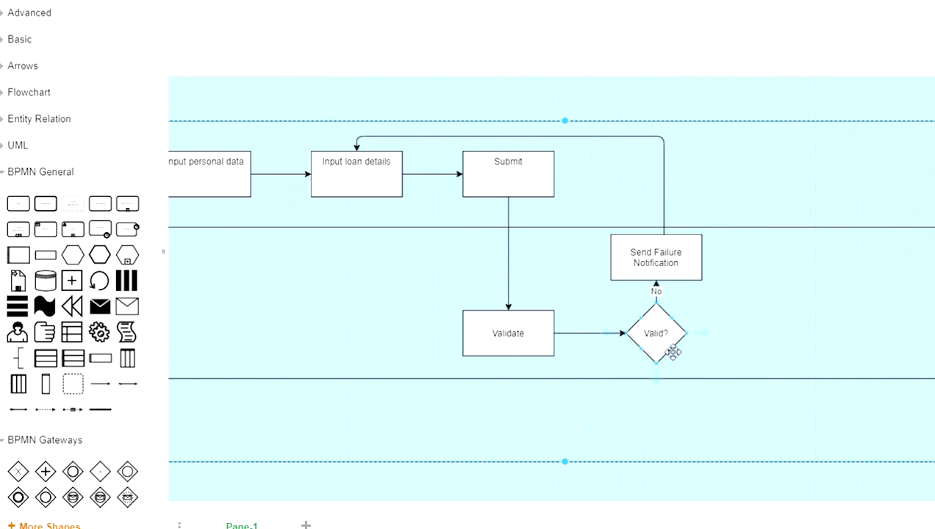
{"action": "left_click", "coordinate": [675, 352]}
{"action": "mouse_move", "coordinate": [705, 337]}
{"action": "left_click", "coordinate": [743, 298]}
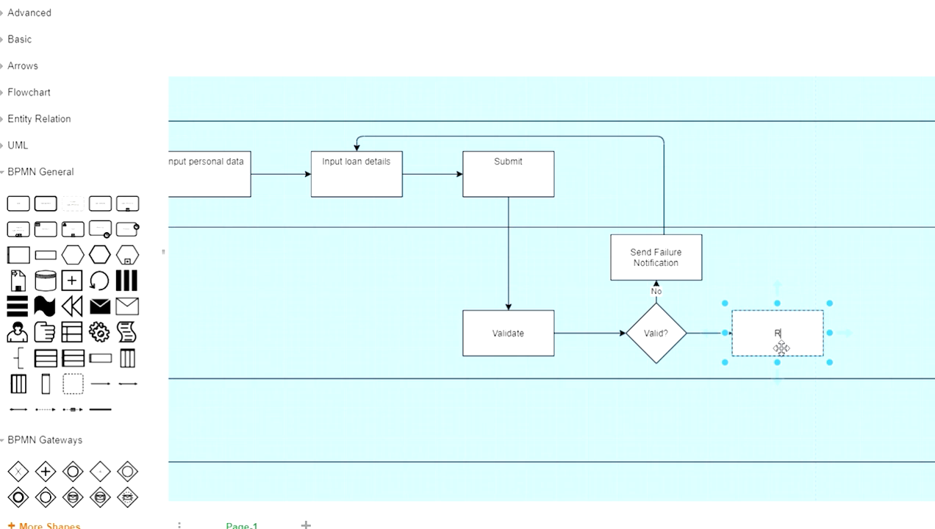
- Label the new task 'Rate Loan'
{"action": "type", "text": "Rate Loan"}
{"action": "left_click", "coordinate": [743, 375]}
{"action": "scroll", "coordinate": [647, 507], "scroll_direction": "right", "scroll_amount": 5}
- Add a connected 'Qualified' decision diamond after Rate Loan
{"action": "left_click", "coordinate": [572, 350]}
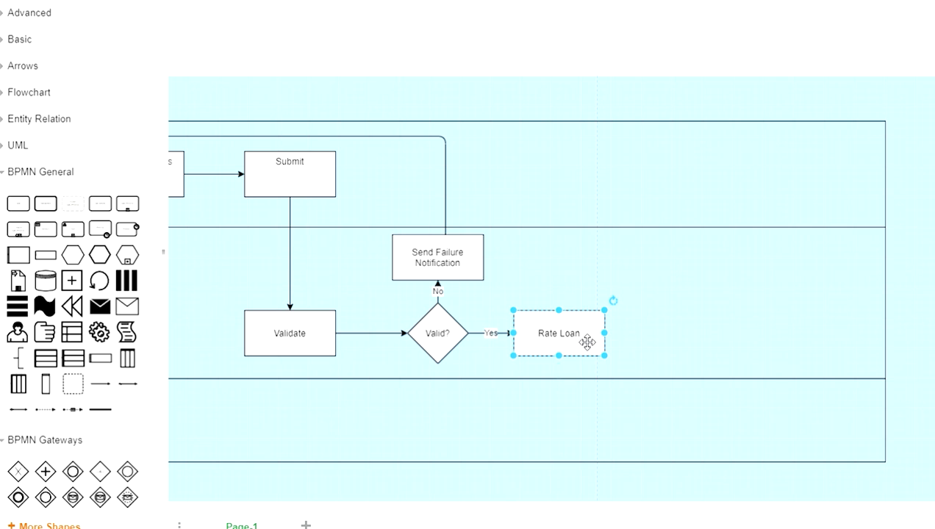
{"action": "mouse_move", "coordinate": [628, 339]}
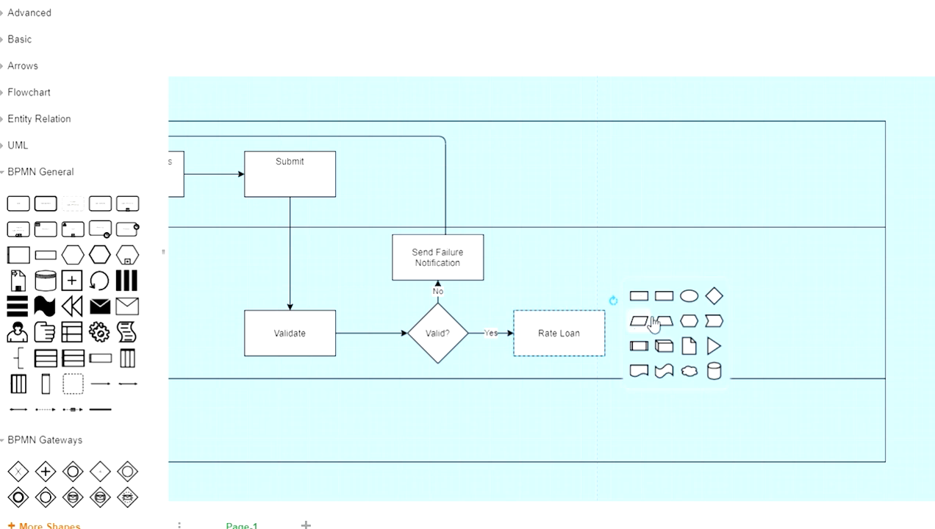
{"action": "left_click", "coordinate": [715, 297]}
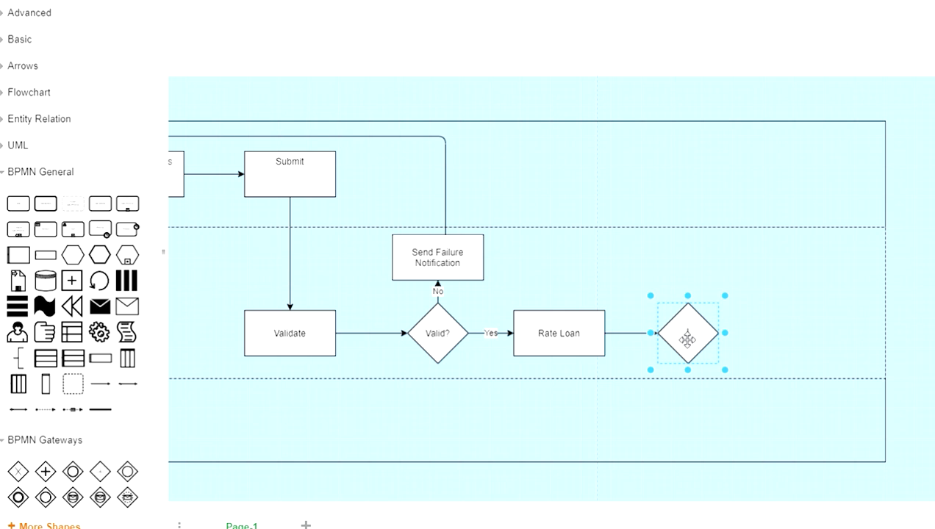
{"action": "type", "text": "Qualified"}
{"action": "left_click", "coordinate": [762, 298]}
{"action": "scroll", "coordinate": [735, 287], "scroll_direction": "down", "scroll_amount": 2}
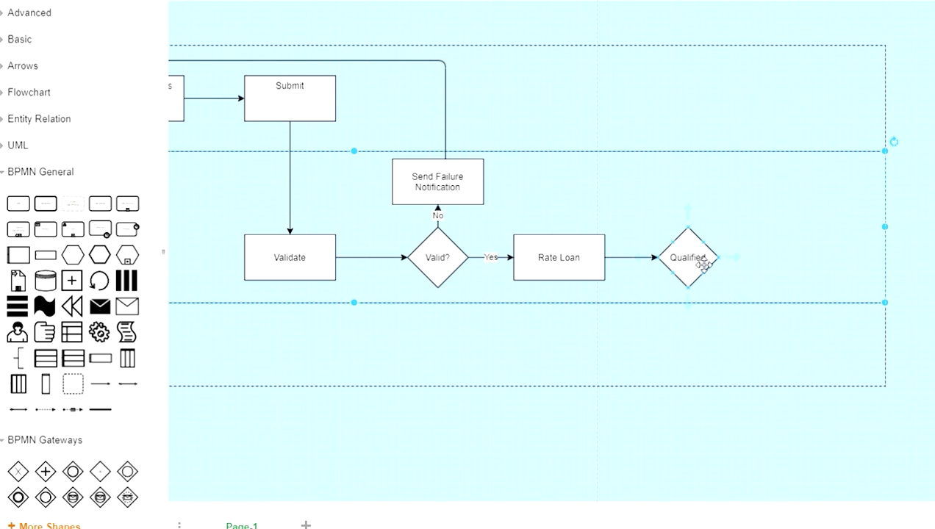
- Add an 'Approve' task connected after the Qualified decision
{"action": "left_click", "coordinate": [701, 265]}
{"action": "mouse_move", "coordinate": [736, 257]}
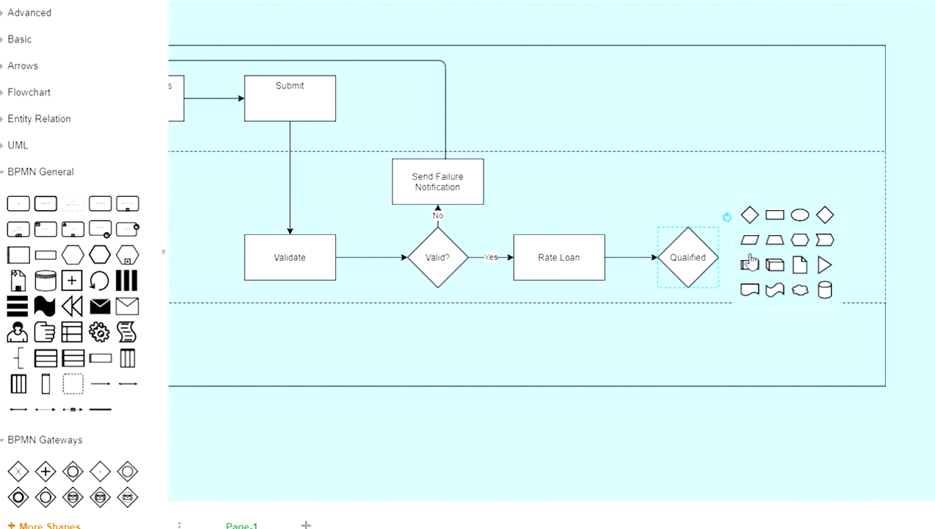
{"action": "left_click", "coordinate": [774, 216]}
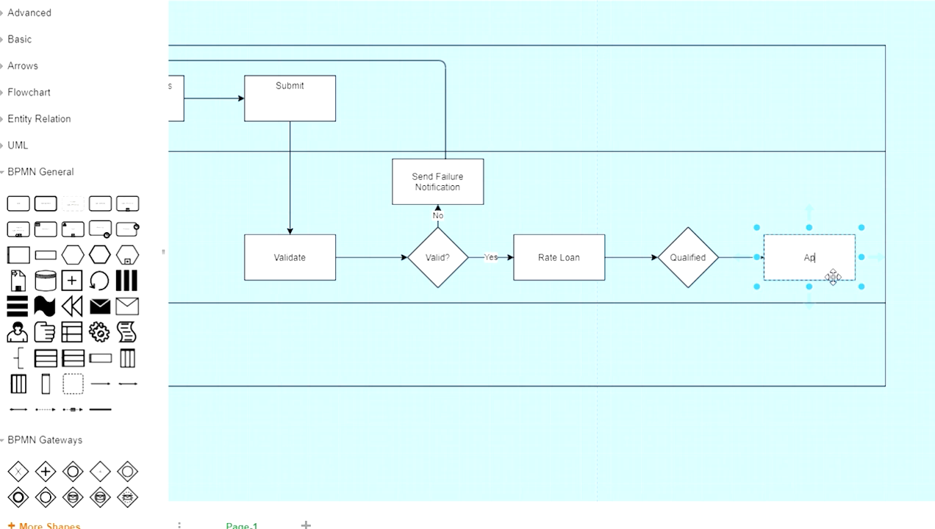
{"action": "type", "text": "Approve"}
{"action": "left_click", "coordinate": [817, 349]}
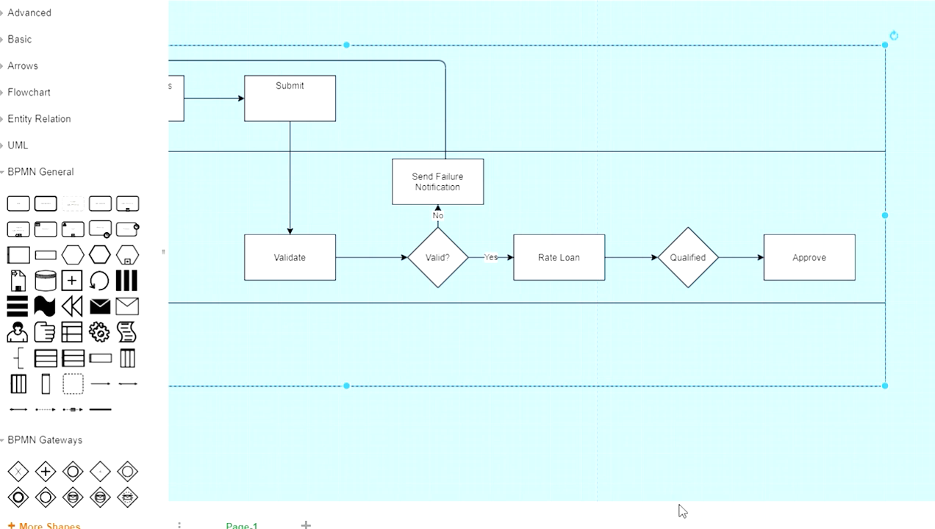
{"action": "scroll", "coordinate": [670, 515], "scroll_direction": "right", "scroll_amount": 1}
{"action": "scroll", "coordinate": [670, 515], "scroll_direction": "right", "scroll_amount": 1}
{"action": "left_click", "coordinate": [769, 257]}
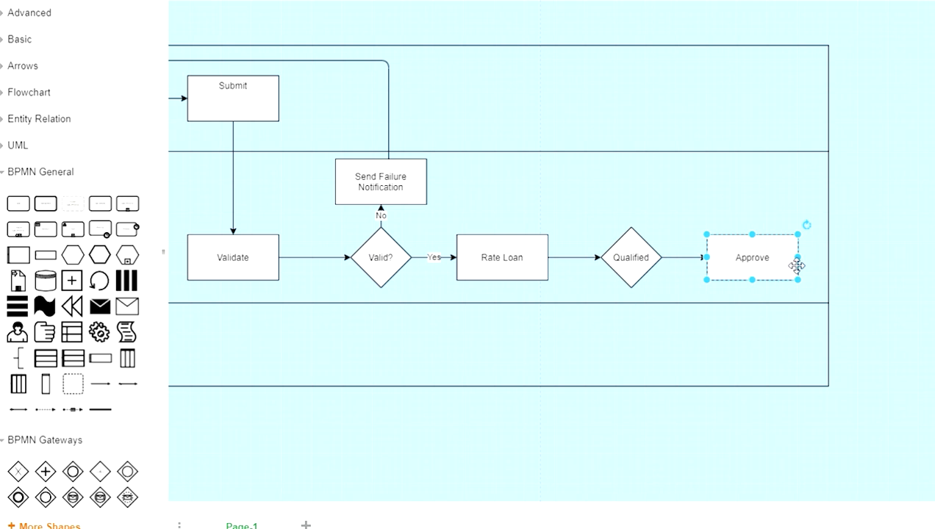
- Widen the System lane to the right
{"action": "left_click_drag", "start_coordinate": [818, 267], "coordinate": [812, 263]}
{"action": "left_click", "coordinate": [799, 176]}
{"action": "left_click_drag", "start_coordinate": [837, 233], "coordinate": [934, 232]}
{"action": "left_click_drag", "start_coordinate": [570, 512], "coordinate": [595, 512]}
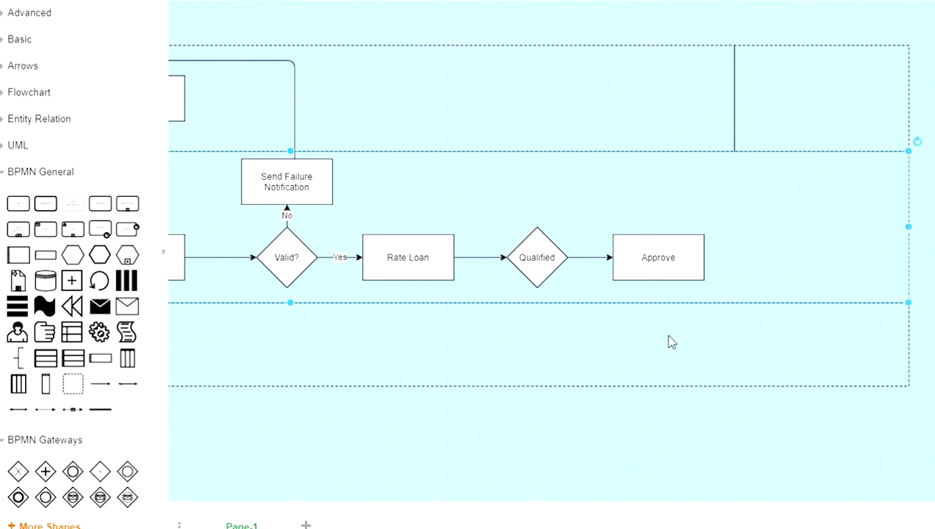
- Add a connected 'Send Confirmation' task above Approve in the System lane
{"action": "left_click", "coordinate": [666, 261]}
{"action": "mouse_move", "coordinate": [659, 222]}
{"action": "left_click", "coordinate": [641, 125]}
{"action": "left_click_drag", "start_coordinate": [656, 154], "coordinate": [658, 190]}
{"action": "type", "text": "Send Confirmation"}
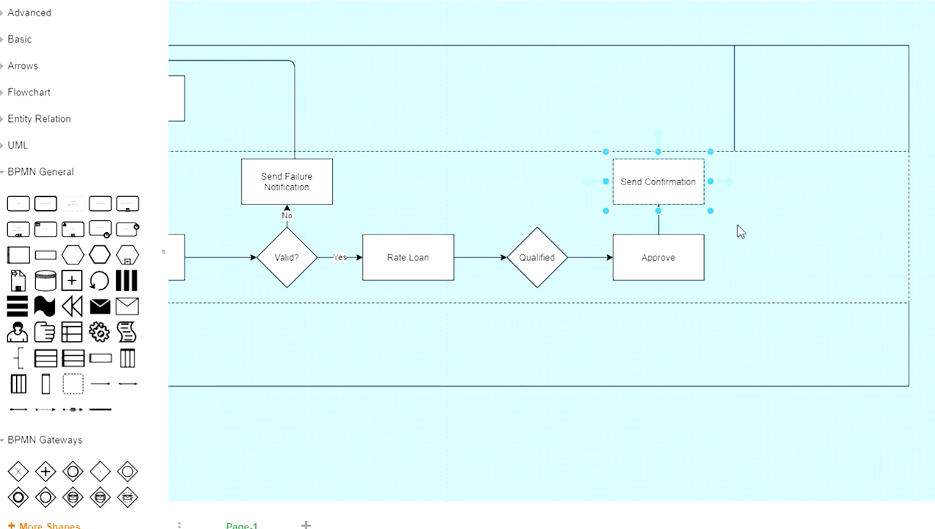
{"action": "left_click", "coordinate": [733, 224]}
- Widen the Customer lane to match the pool width
{"action": "left_click", "coordinate": [683, 189]}
{"action": "left_click", "coordinate": [734, 105]}
{"action": "left_click_drag", "start_coordinate": [743, 101], "coordinate": [912, 120]}
- Add a connected 'Confirm Loan' task in the Customer lane and reveal the BPMN event shapes
{"action": "left_click", "coordinate": [670, 190]}
{"action": "mouse_move", "coordinate": [670, 150]}
{"action": "left_click", "coordinate": [645, 45]}
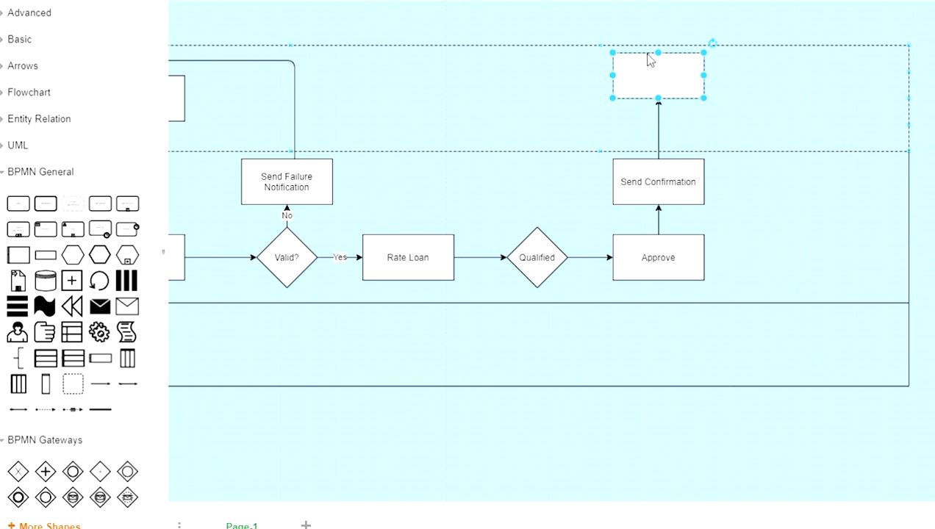
{"action": "left_click_drag", "start_coordinate": [649, 62], "coordinate": [668, 100]}
{"action": "type", "text": "Confirm Loan"}
{"action": "left_click", "coordinate": [409, 447]}
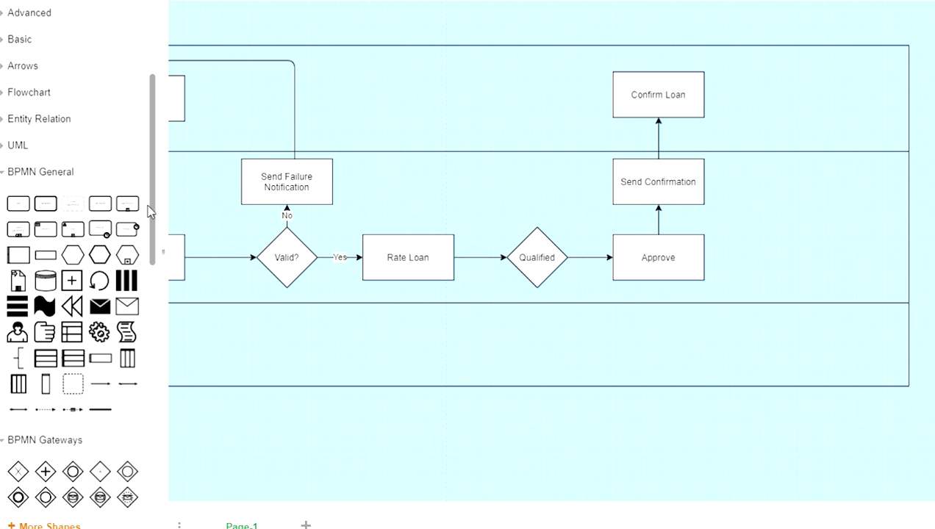
{"action": "left_click_drag", "start_coordinate": [153, 212], "coordinate": [171, 420]}
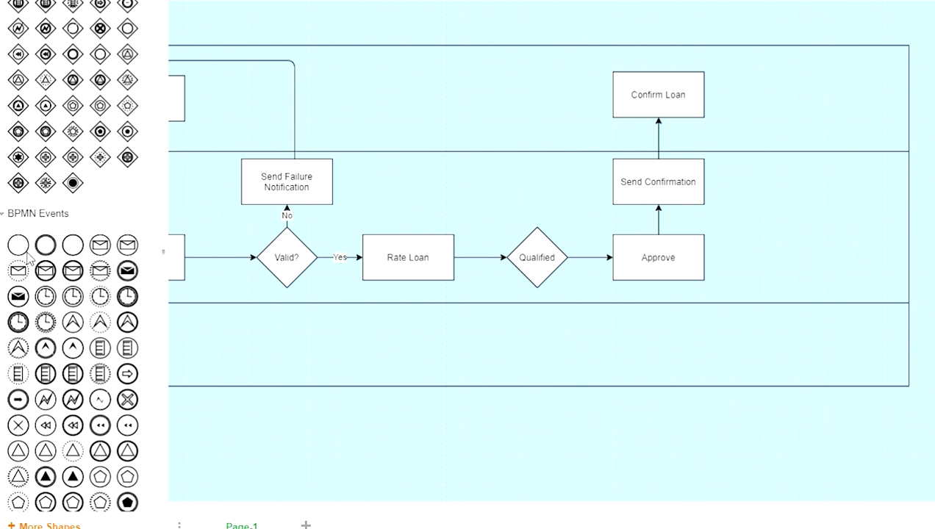
{"action": "mouse_move", "coordinate": [17, 247]}
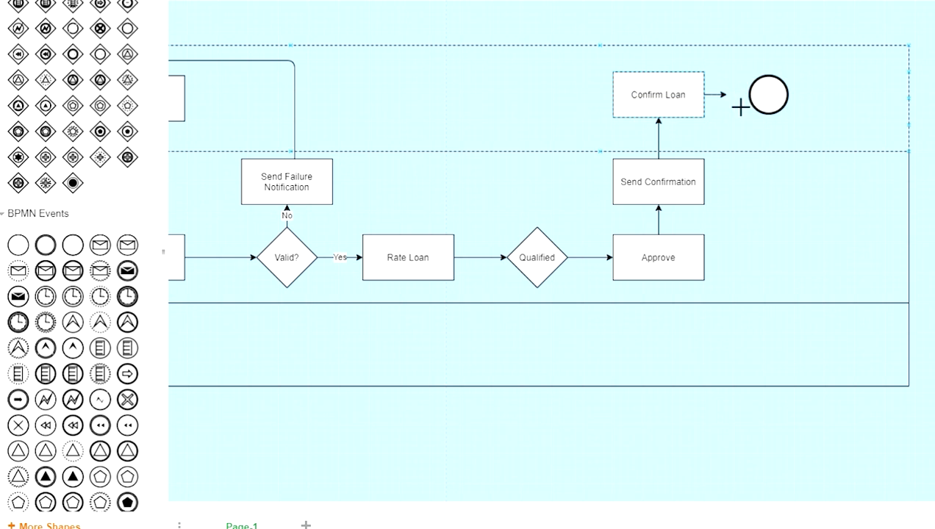
- Connect Confirm Loan to an end event and label the Qualified-to-Approve flow 'Yes'
{"action": "left_click", "coordinate": [756, 23]}
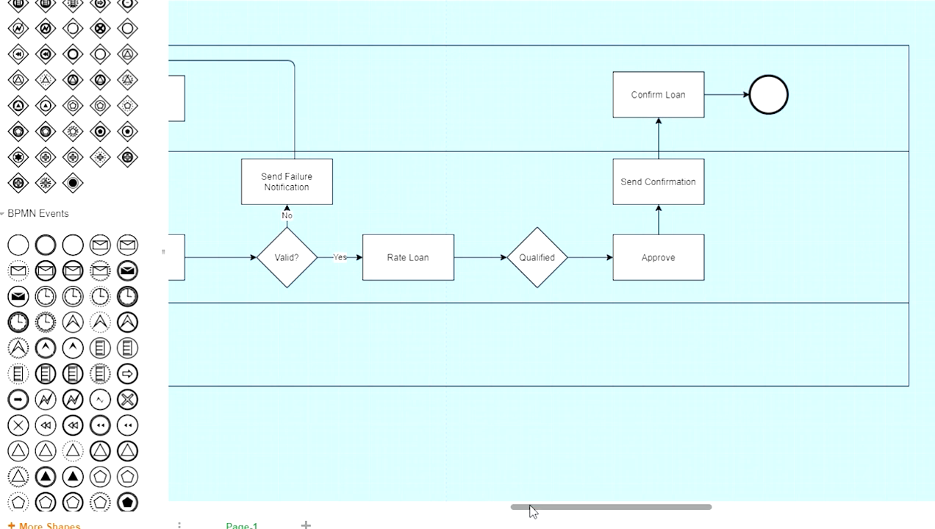
{"action": "mouse_move", "coordinate": [530, 508]}
{"action": "left_mouse_down"}
{"action": "mouse_move", "coordinate": [369, 508]}
{"action": "mouse_move", "coordinate": [517, 515]}
{"action": "left_mouse_up"}
{"action": "left_click", "coordinate": [613, 272]}
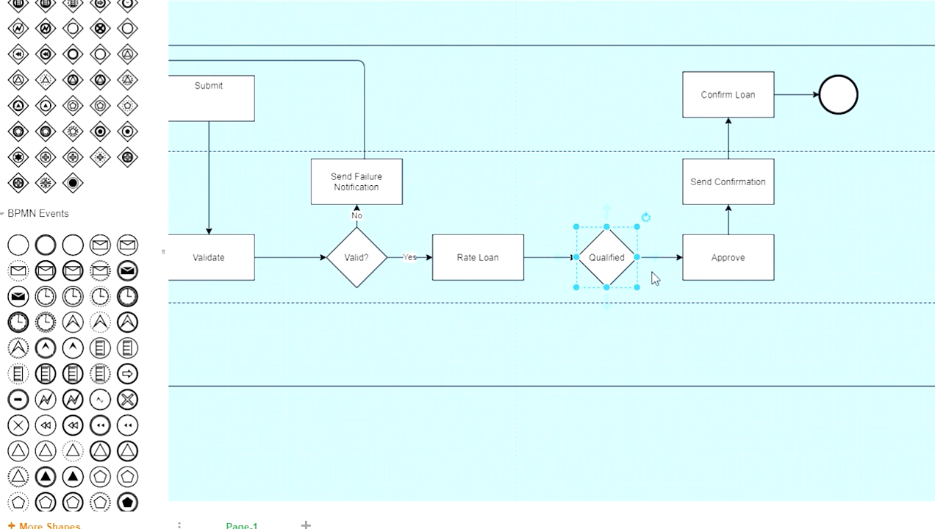
{"action": "left_click", "coordinate": [644, 290]}
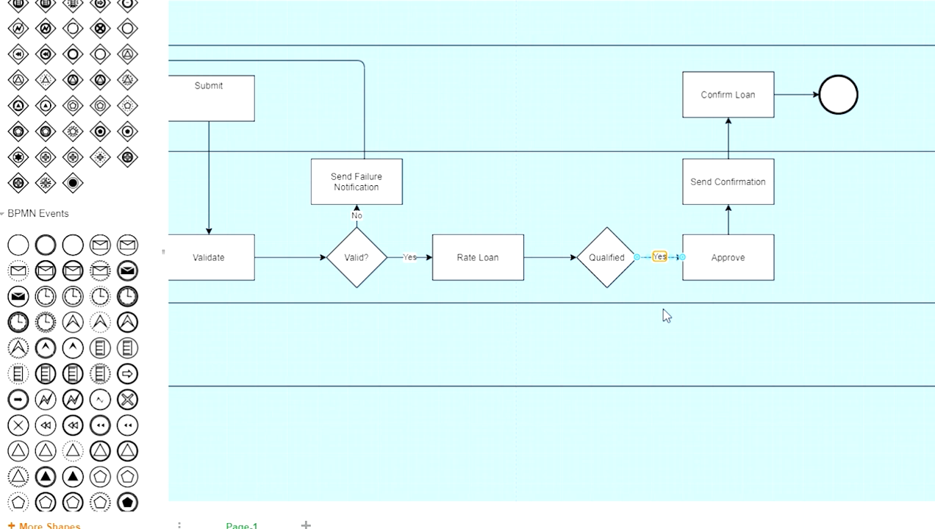
{"action": "left_click", "coordinate": [616, 281]}
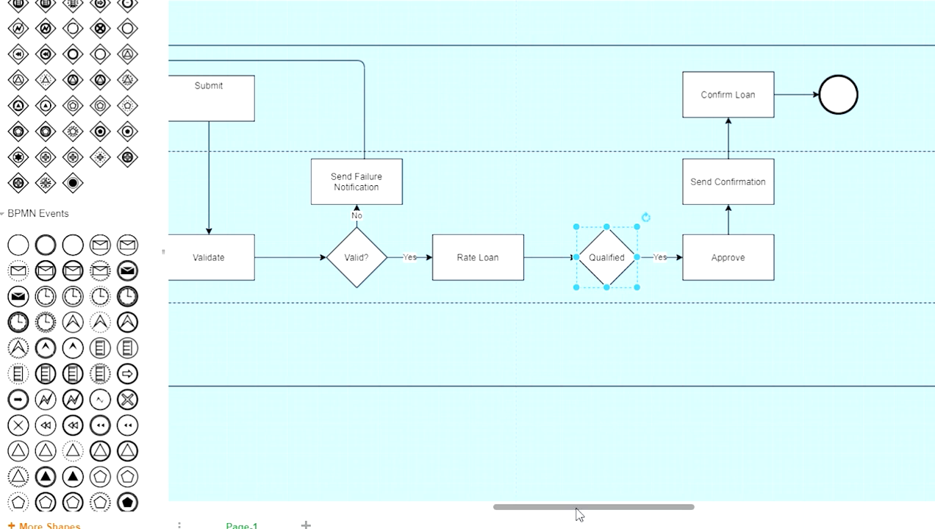
- Extend the pool downward to make room for another lane
{"action": "left_click_drag", "start_coordinate": [583, 512], "coordinate": [428, 519]}
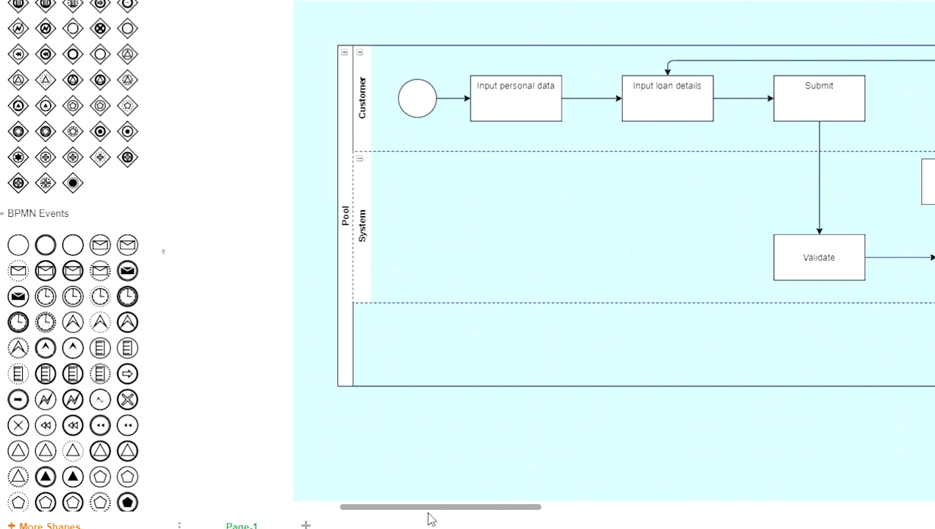
{"action": "left_click_drag", "start_coordinate": [431, 514], "coordinate": [487, 508]}
{"action": "left_click", "coordinate": [510, 387]}
{"action": "left_click_drag", "start_coordinate": [722, 388], "coordinate": [722, 500]}
- Drop a new Lane shape into the pool below the System lane and make it taller
{"action": "left_click_drag", "start_coordinate": [584, 515], "coordinate": [526, 518]}
{"action": "scroll", "coordinate": [87, 213], "scroll_direction": "up", "scroll_amount": 2}
{"action": "scroll", "coordinate": [88, 213], "scroll_direction": "up", "scroll_amount": 6}
{"action": "mouse_move", "coordinate": [46, 243]}
{"action": "left_click_drag", "start_coordinate": [46, 245], "coordinate": [332, 312]}
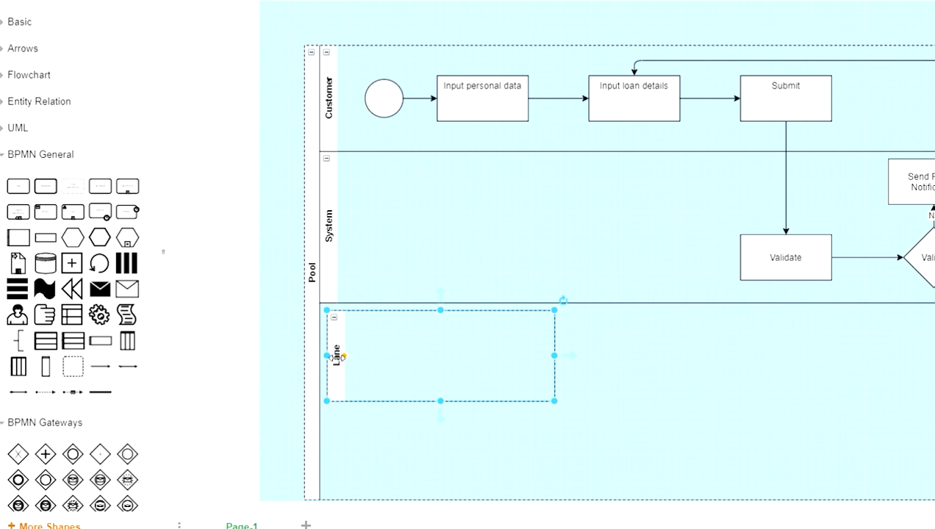
{"action": "left_click_drag", "start_coordinate": [342, 356], "coordinate": [335, 354]}
{"action": "left_click_drag", "start_coordinate": [440, 310], "coordinate": [438, 304]}
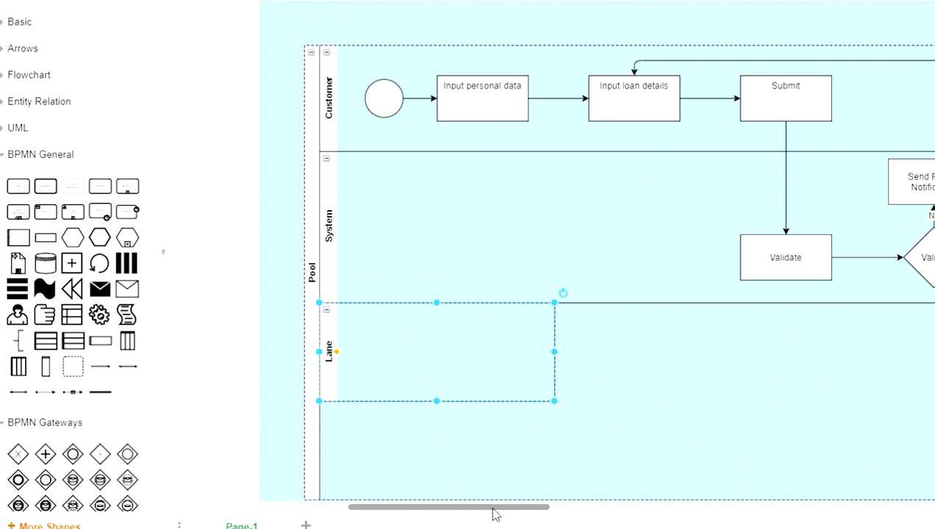
{"action": "left_click_drag", "start_coordinate": [442, 412], "coordinate": [441, 435]}
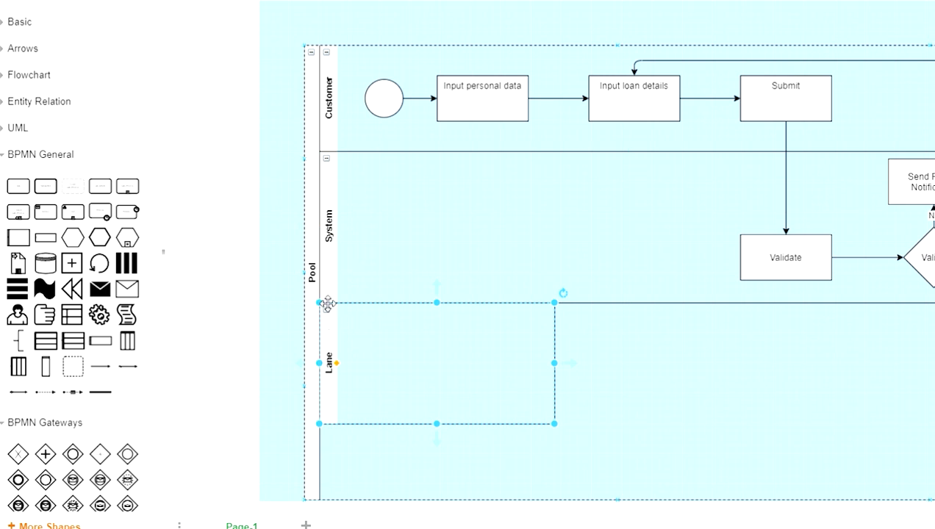
- Stretch the new lane across the pool width to 1630 x 210
{"action": "left_click_drag", "start_coordinate": [434, 515], "coordinate": [481, 517]}
{"action": "left_click_drag", "start_coordinate": [404, 363], "coordinate": [890, 409]}
{"action": "left_click_drag", "start_coordinate": [576, 514], "coordinate": [712, 519]}
{"action": "left_click_drag", "start_coordinate": [382, 365], "coordinate": [902, 427]}
{"action": "left_click_drag", "start_coordinate": [716, 506], "coordinate": [534, 506]}
{"action": "left_click_drag", "start_coordinate": [856, 433], "coordinate": [856, 463]}
{"action": "left_click_drag", "start_coordinate": [580, 510], "coordinate": [683, 515]}
{"action": "left_click", "coordinate": [574, 272]}
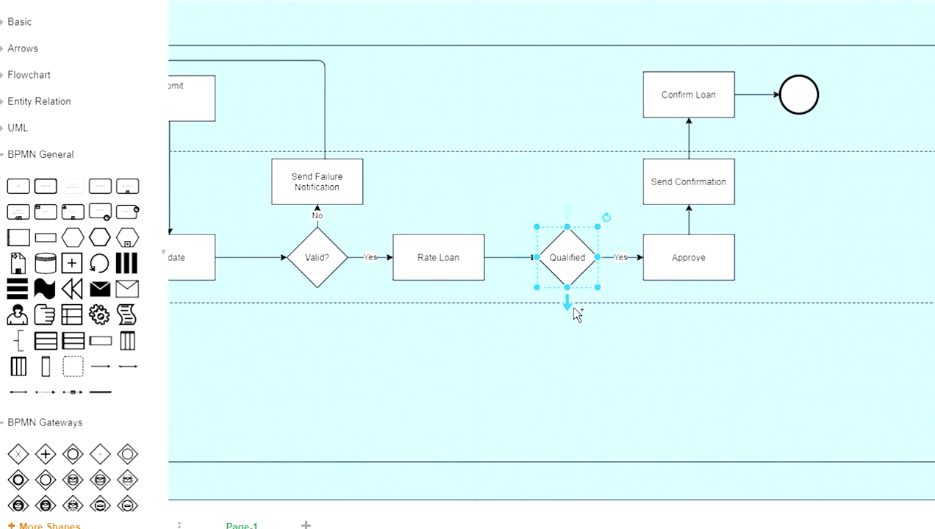
- Add a 'Review Loan' task connected below Qualified
{"action": "left_click", "coordinate": [568, 302]}
{"action": "left_click", "coordinate": [551, 325]}
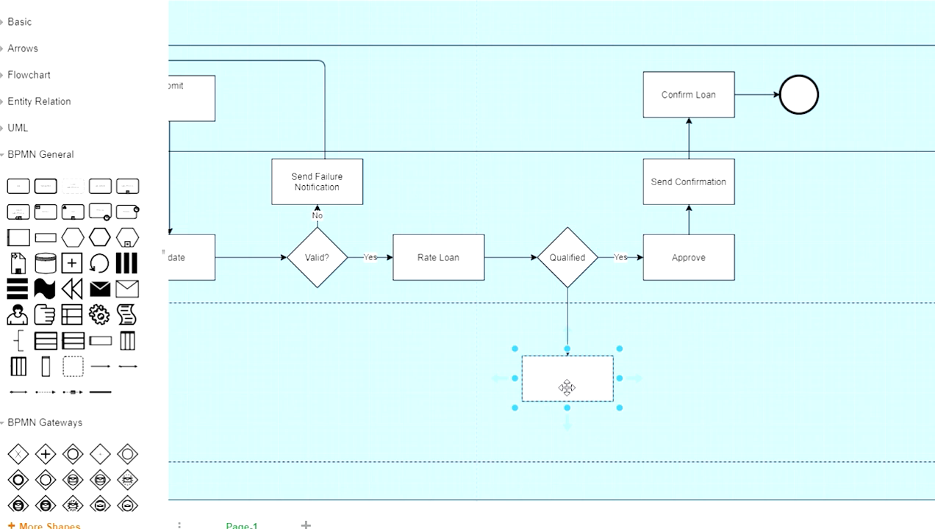
{"action": "type", "text": "Review Loan"}
{"action": "left_click_drag", "start_coordinate": [515, 502], "coordinate": [402, 503]}
- Rename the third lane to 'Loan Specialist'
{"action": "left_click", "coordinate": [365, 396]}
{"action": "double_click", "coordinate": [366, 396]}
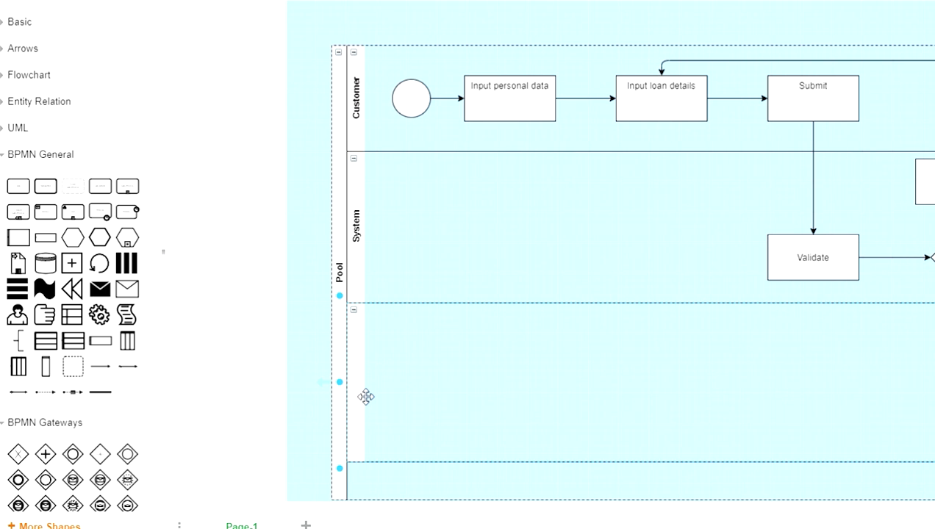
{"action": "type", "text": "Loan Specialist"}
{"action": "left_click", "coordinate": [413, 395]}
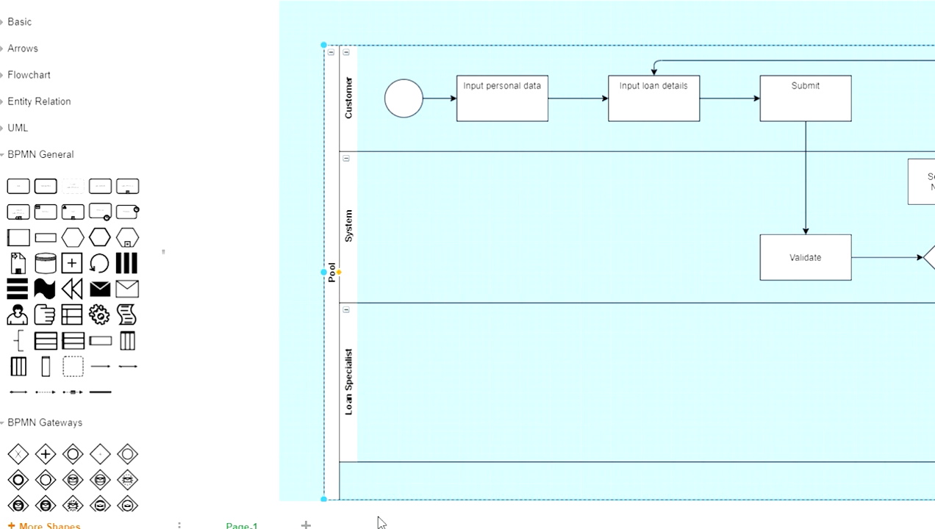
{"action": "left_click_drag", "start_coordinate": [384, 512], "coordinate": [570, 525]}
- Add a connected 'Special Cases' decision after Review Loan
{"action": "left_click", "coordinate": [498, 398]}
{"action": "mouse_move", "coordinate": [534, 382]}
{"action": "left_click", "coordinate": [621, 339]}
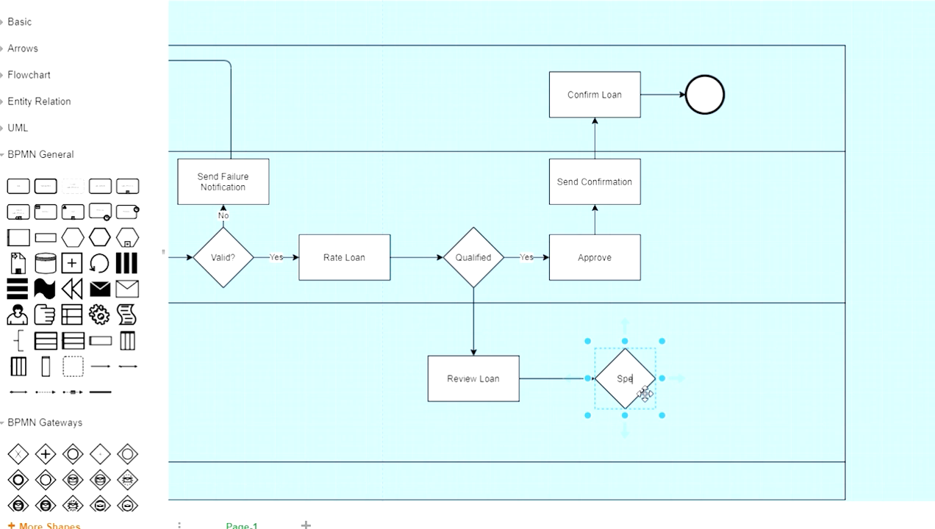
{"action": "type", "text": "Special Cases"}
{"action": "key", "text": "Escape"}
{"action": "key", "text": "Escape"}
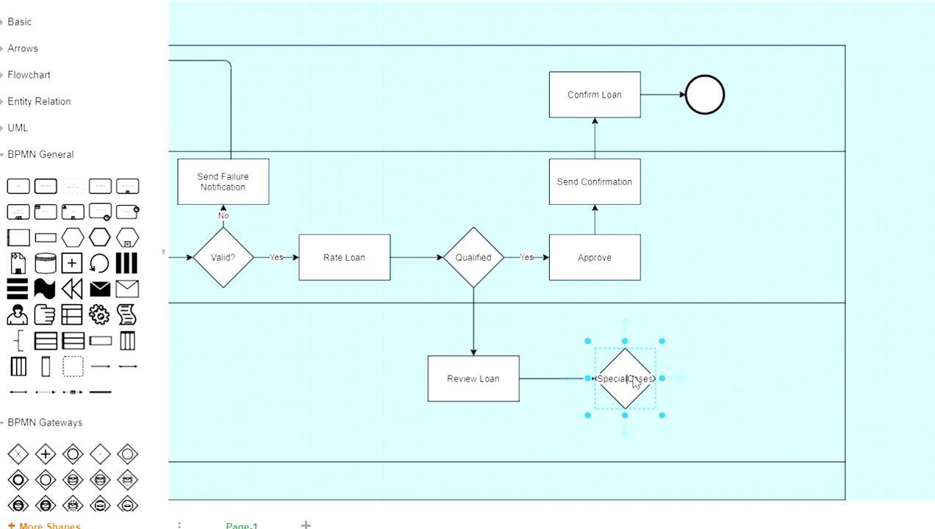
{"action": "left_click", "coordinate": [702, 397]}
- Extend the pool's bottom edge further down and shift Special Cases slightly left
{"action": "scroll", "coordinate": [702, 396], "scroll_direction": "down", "scroll_amount": 3}
{"action": "left_click_drag", "start_coordinate": [547, 512], "coordinate": [539, 455]}
{"action": "left_click", "coordinate": [551, 358]}
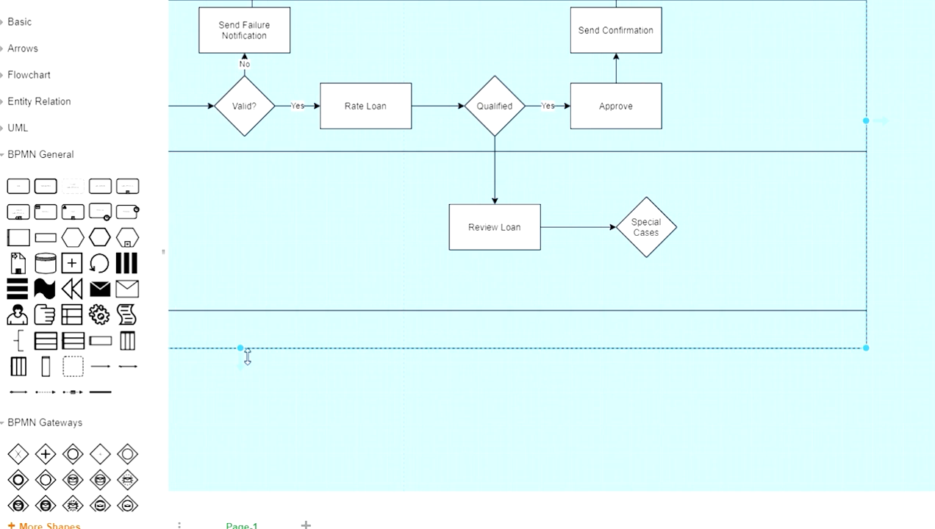
{"action": "left_click_drag", "start_coordinate": [240, 348], "coordinate": [241, 446]}
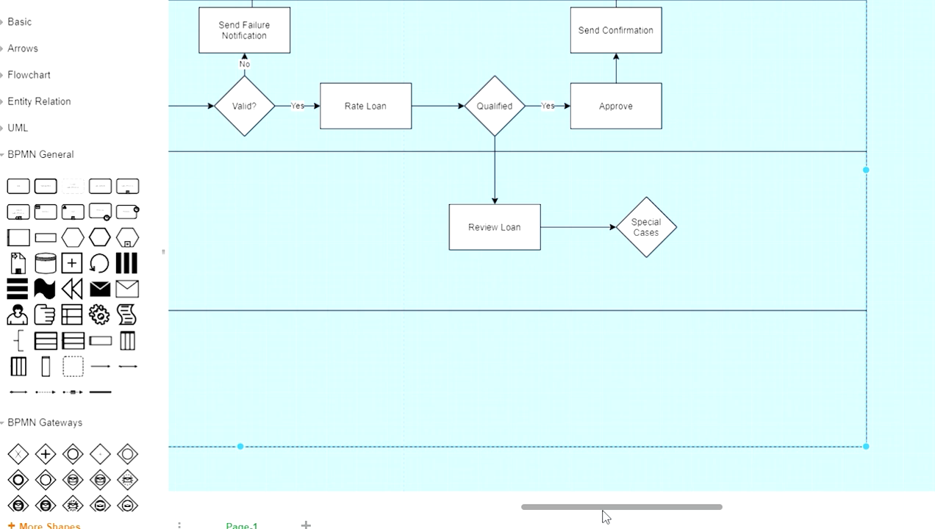
{"action": "left_click_drag", "start_coordinate": [643, 234], "coordinate": [619, 238]}
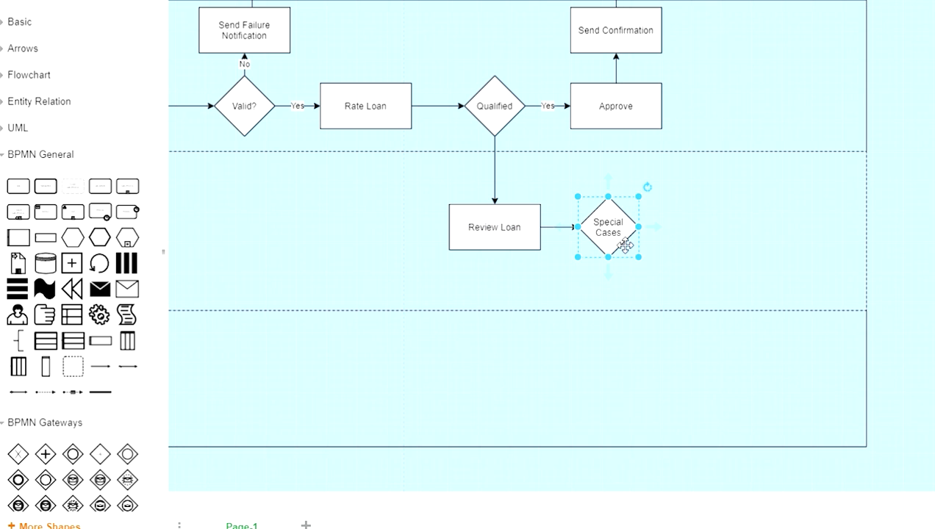
{"action": "scroll", "coordinate": [666, 506], "scroll_direction": "up", "scroll_amount": 2}
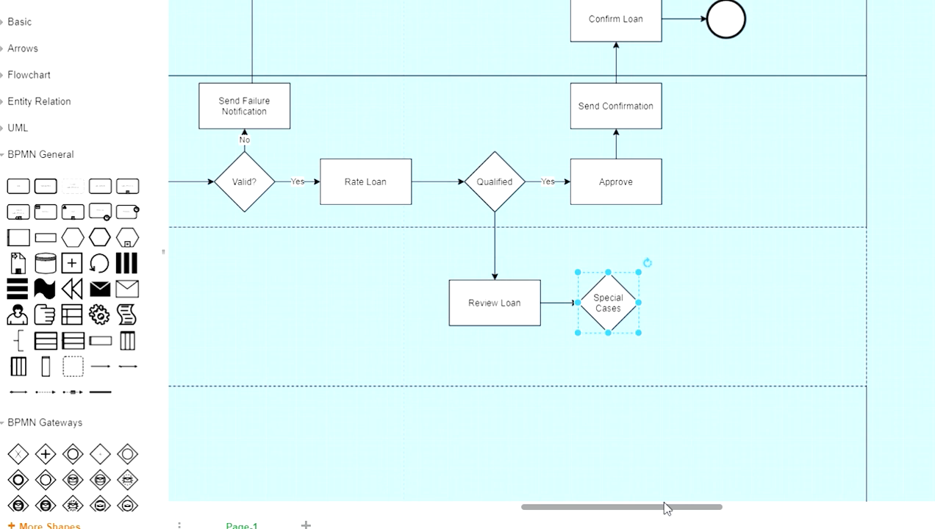
{"action": "left_click", "coordinate": [610, 309]}
- Rename the Special Cases decision to 'Special Case?'
{"action": "left_click", "coordinate": [630, 314]}
{"action": "double_click", "coordinate": [626, 315]}
{"action": "left_click", "coordinate": [622, 315]}
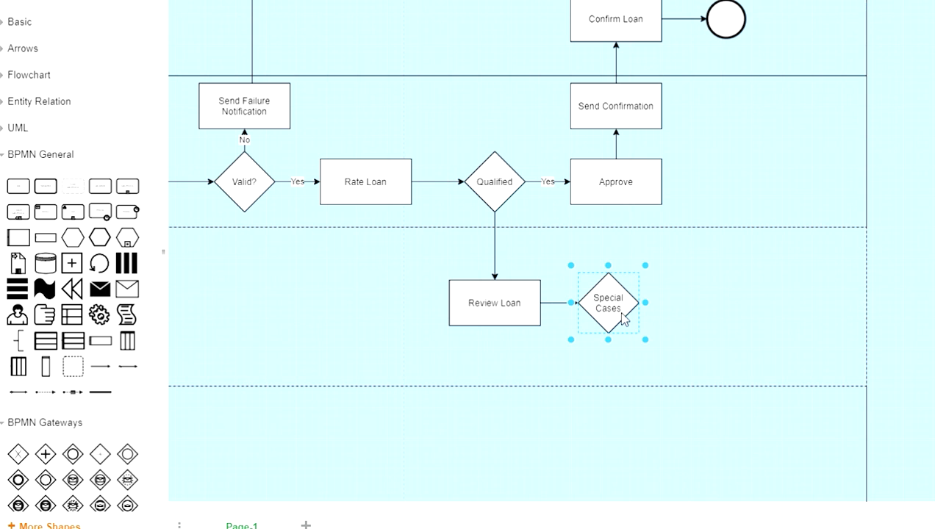
{"action": "left_click", "coordinate": [764, 346]}
{"action": "left_click", "coordinate": [609, 307]}
- Add a connected 'Deny Loan' task on Special Case?'s No branch
{"action": "mouse_move", "coordinate": [661, 313]}
{"action": "left_click", "coordinate": [696, 269]}
{"action": "left_click", "coordinate": [661, 303]}
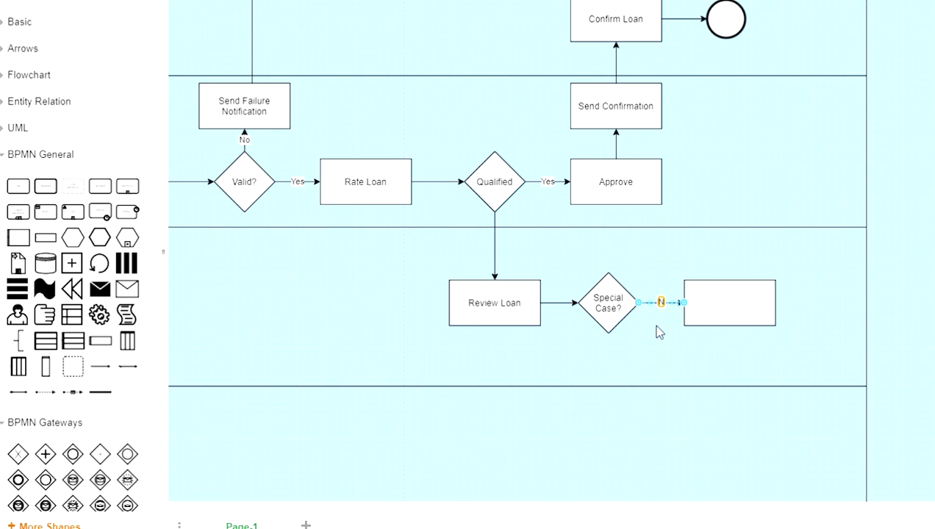
{"action": "double_click", "coordinate": [714, 313]}
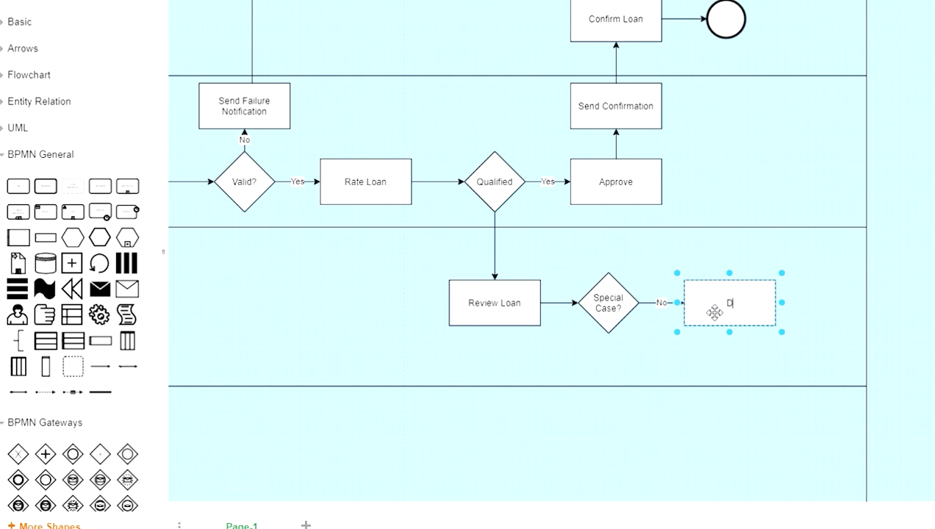
{"action": "type", "text": "Deny Loan"}
{"action": "left_click", "coordinate": [824, 259]}
{"action": "scroll", "coordinate": [822, 246], "scroll_direction": "down", "scroll_amount": 3}
{"action": "left_click", "coordinate": [620, 88]}
- Add a fourth lane to the pool and name it 'Manager'
{"action": "left_click_drag", "start_coordinate": [659, 507], "coordinate": [479, 506]}
{"action": "left_click_drag", "start_coordinate": [45, 238], "coordinate": [332, 166]}
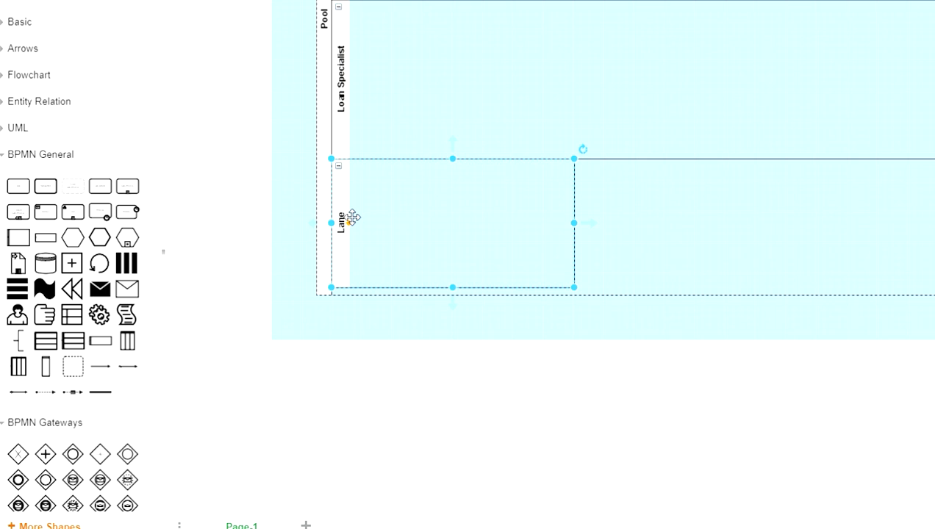
{"action": "double_click", "coordinate": [352, 216]}
{"action": "type", "text": "Ap"}
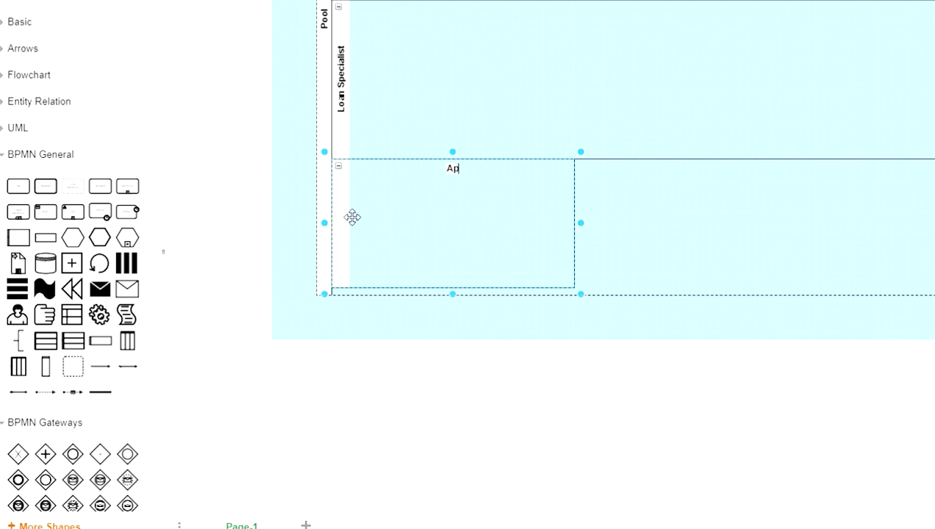
{"action": "type", "text": "proval"}
{"action": "key", "text": "ctrl+a"}
{"action": "key", "text": "BackSpace"}
{"action": "type", "text": "Manager"}
{"action": "left_click", "coordinate": [409, 215]}
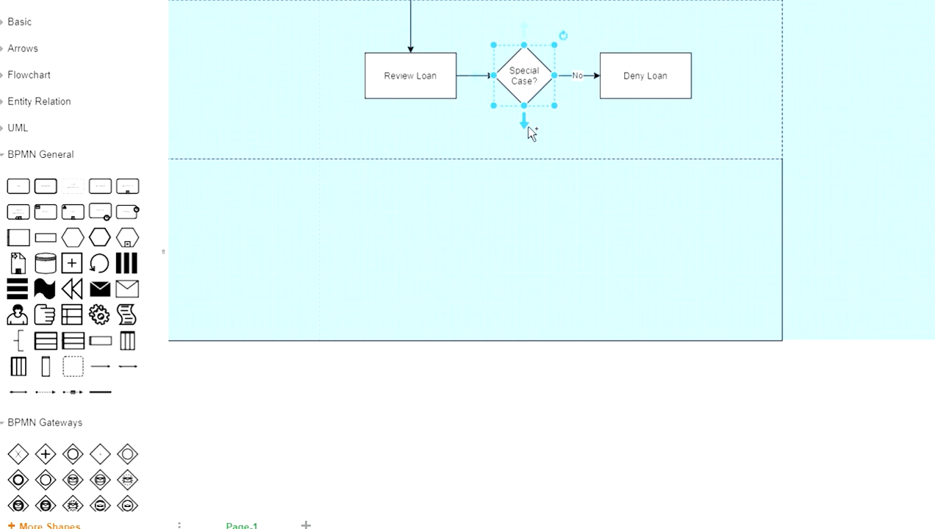
- Add a second 'Review Loan' task connected below Special Case? in the Manager lane
{"action": "mouse_move", "coordinate": [523, 126]}
{"action": "left_click", "coordinate": [512, 142]}
{"action": "double_click", "coordinate": [529, 216]}
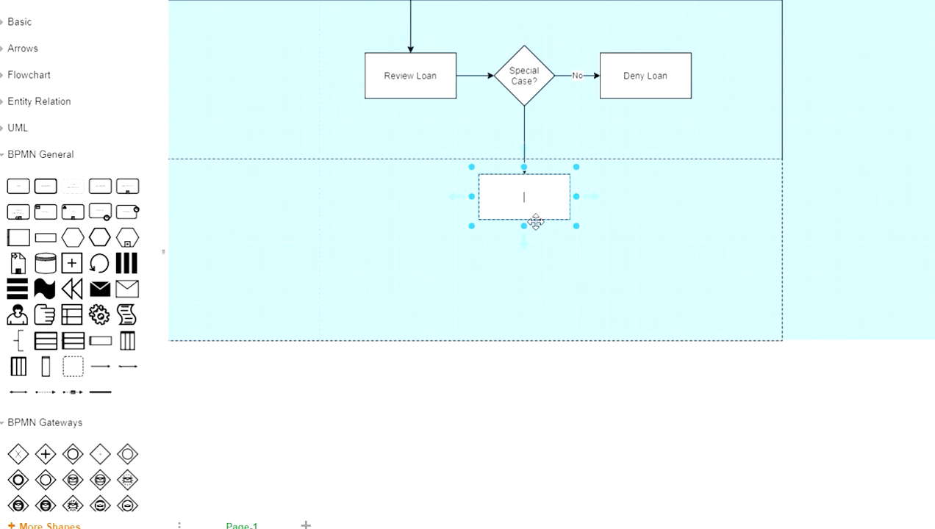
{"action": "type", "text": "Review Loan"}
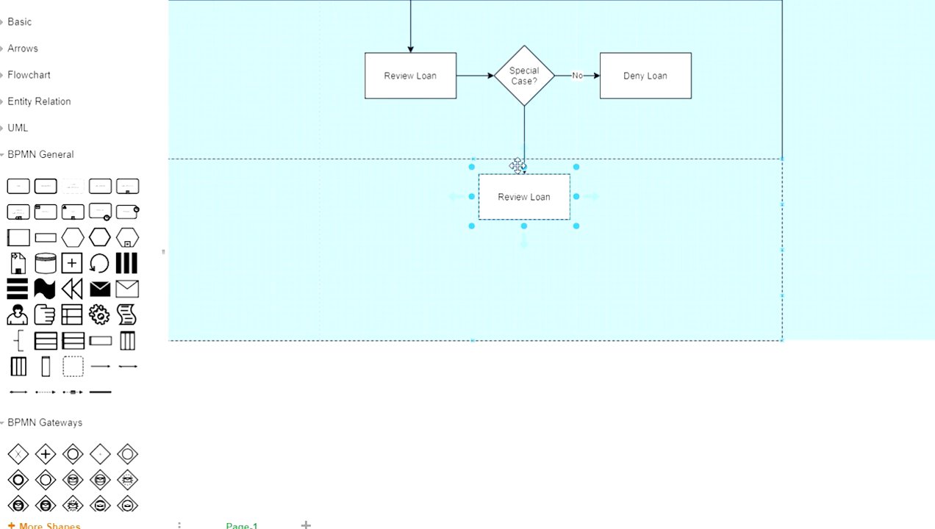
{"action": "left_click", "coordinate": [524, 141]}
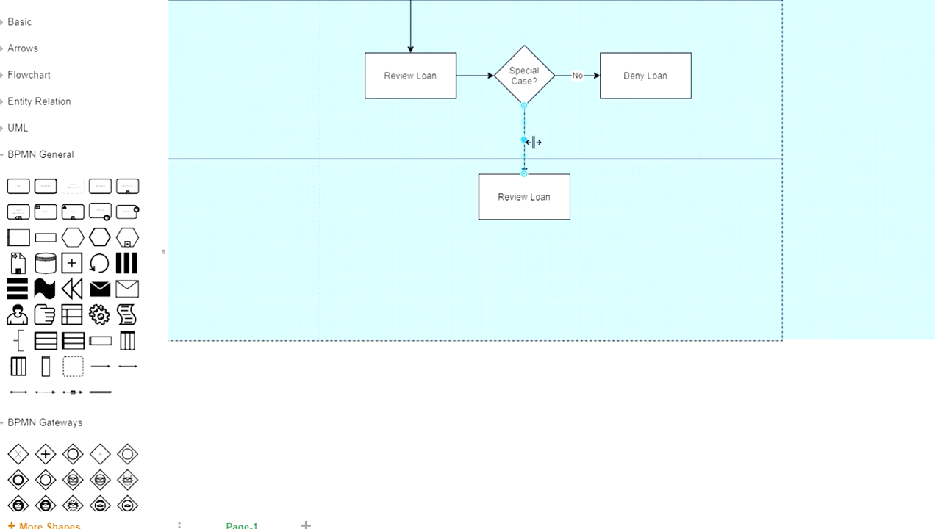
- Finish labelling the earlier flow 'Yes'
{"action": "type", "text": "Yes"}
{"action": "left_click", "coordinate": [527, 250]}
{"action": "left_click_drag", "start_coordinate": [579, 507], "coordinate": [616, 514]}
- Add an 'Acceptable?' decision diamond after the lower Review Loan task
{"action": "left_click", "coordinate": [409, 203]}
{"action": "mouse_move", "coordinate": [450, 197]}
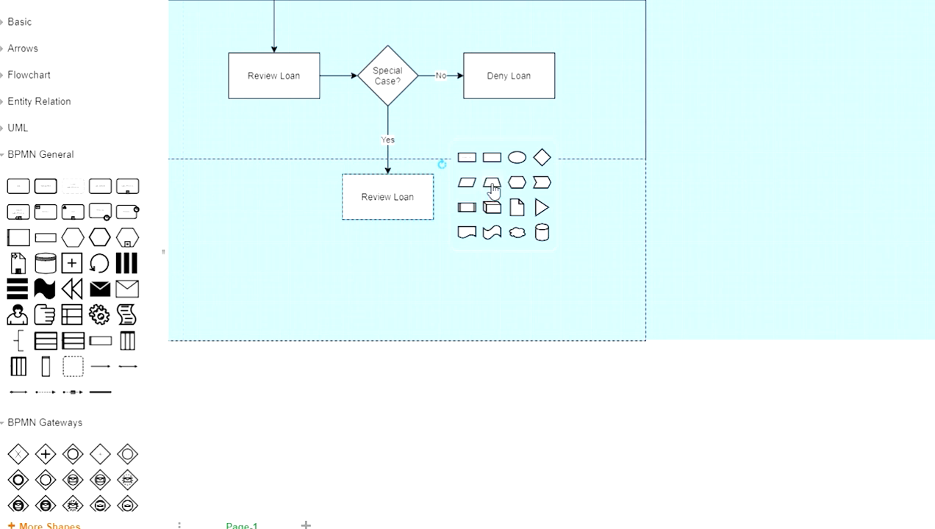
{"action": "left_click", "coordinate": [541, 163]}
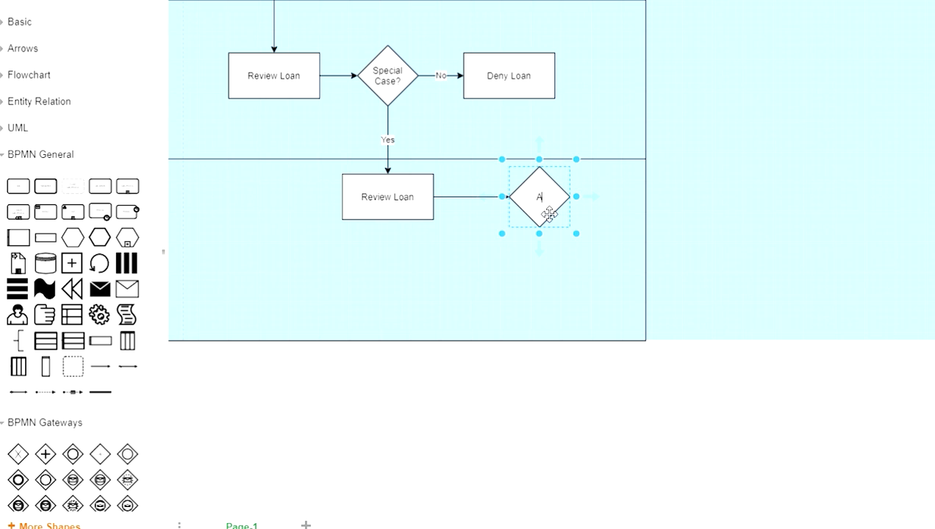
{"action": "type", "text": "Acceptable?"}
- Widen the lower and upper swimlanes to the right and reposition the Acceptable? diamond
{"action": "left_click", "coordinate": [557, 286]}
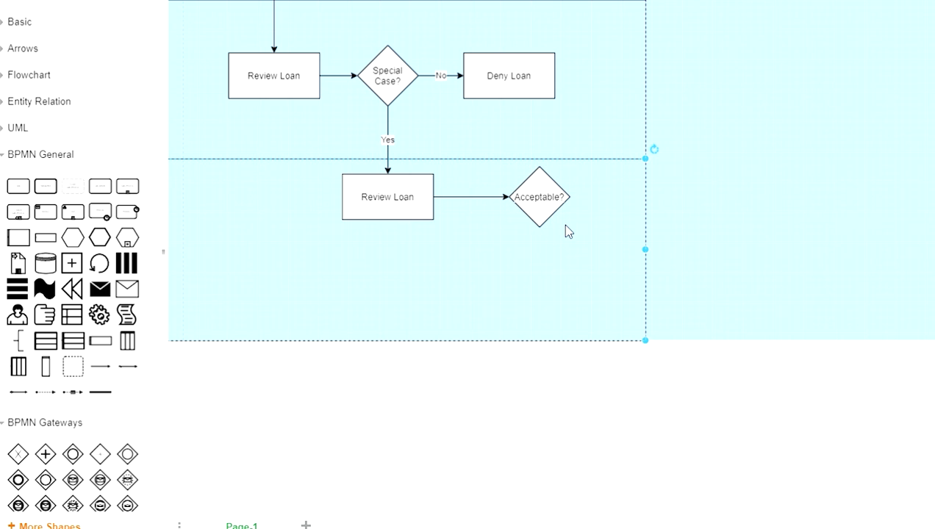
{"action": "left_click_drag", "start_coordinate": [645, 250], "coordinate": [934, 269]}
{"action": "left_click", "coordinate": [625, 125]}
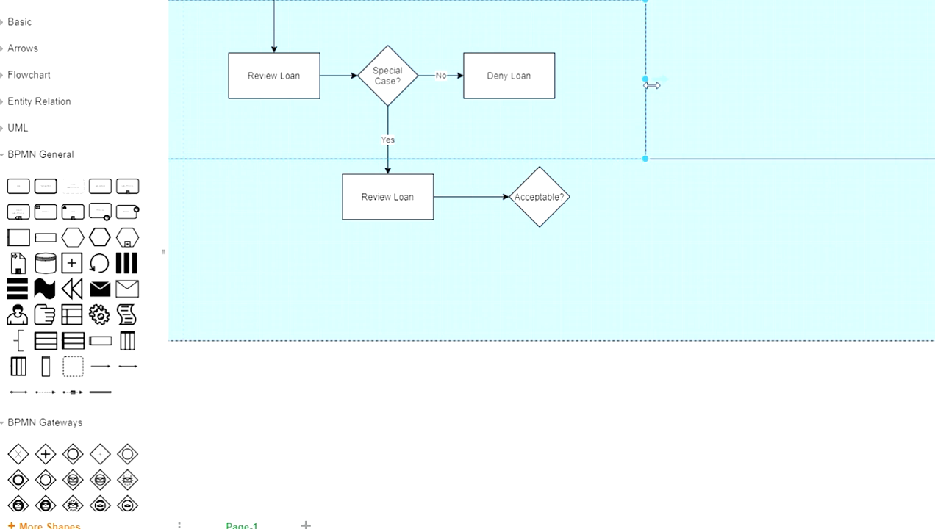
{"action": "left_click_drag", "start_coordinate": [934, 78], "coordinate": [934, 81]}
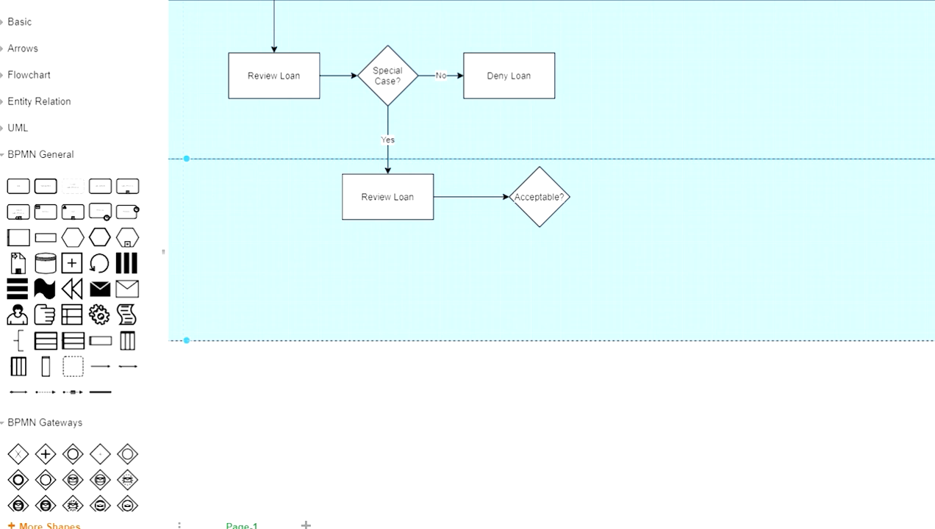
{"action": "left_click_drag", "start_coordinate": [548, 213], "coordinate": [552, 210]}
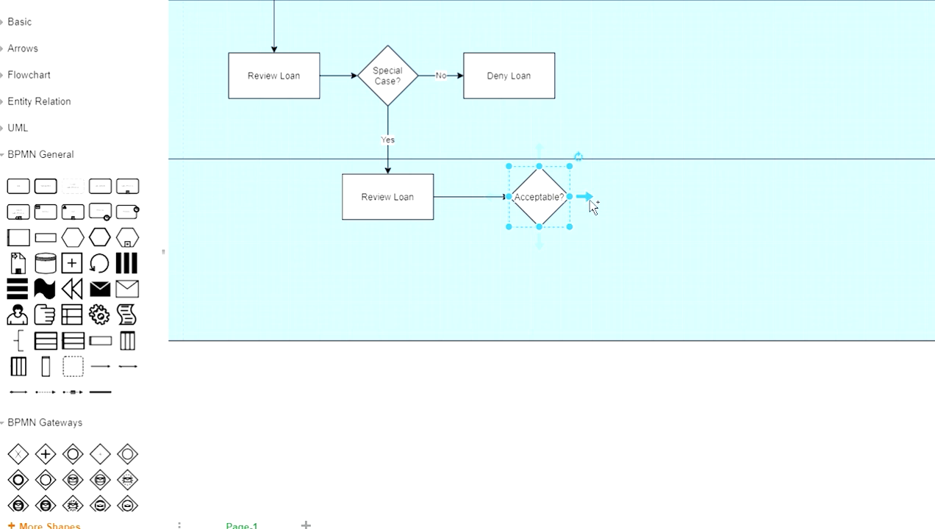
- Add a 'Deny Loan' task right of Acceptable?, with its connector labelled 'No'
{"action": "mouse_move", "coordinate": [586, 197]}
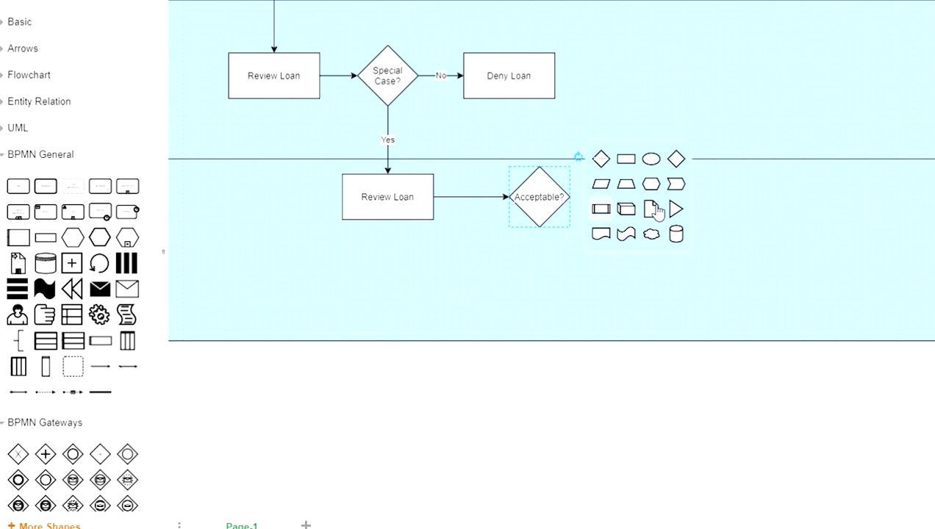
{"action": "left_click", "coordinate": [627, 159]}
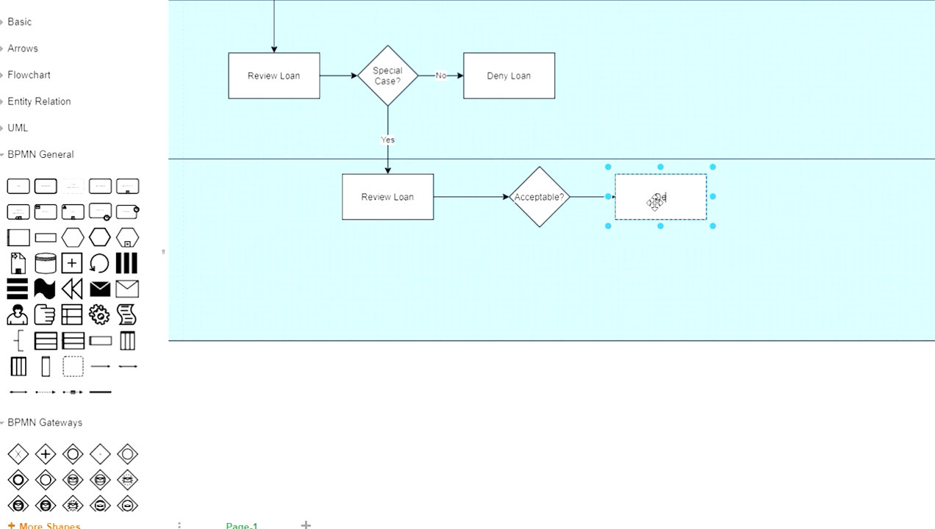
{"action": "type", "text": "Deny Loan"}
{"action": "double_click", "coordinate": [592, 197]}
{"action": "type", "text": "No"}
{"action": "left_click", "coordinate": [556, 225]}
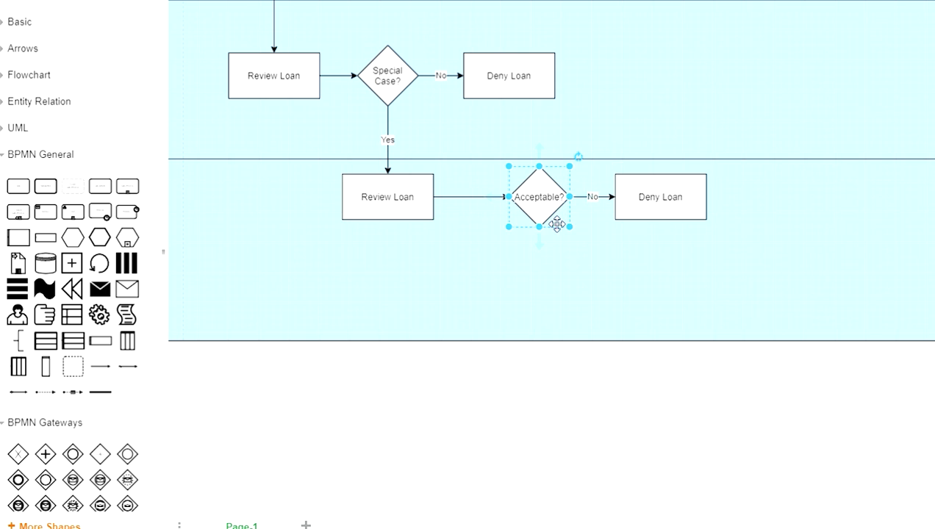
- Add an 'Approve Loan' task fed from the diamond's bottom, with its connector labelled 'Yes'
{"action": "mouse_move", "coordinate": [537, 245]}
{"action": "left_click", "coordinate": [539, 265]}
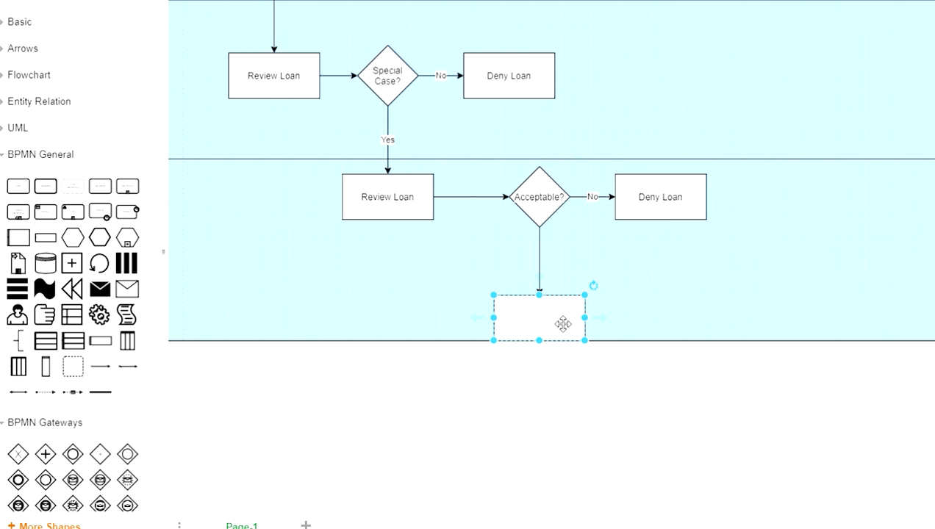
{"action": "left_click_drag", "start_coordinate": [563, 323], "coordinate": [845, 299]}
{"action": "left_click", "coordinate": [764, 197]}
{"action": "left_click_drag", "start_coordinate": [698, 197], "coordinate": [550, 238]}
{"action": "left_click", "coordinate": [829, 289]}
{"action": "type", "text": "Approve Loan"}
{"action": "double_click", "coordinate": [661, 287]}
{"action": "type", "text": "Yes"}
{"action": "left_click", "coordinate": [679, 403]}
{"action": "scroll", "coordinate": [679, 403], "scroll_direction": "up", "scroll_amount": 2}
{"action": "scroll", "coordinate": [679, 402], "scroll_direction": "up", "scroll_amount": 2}
{"action": "left_click", "coordinate": [528, 238]}
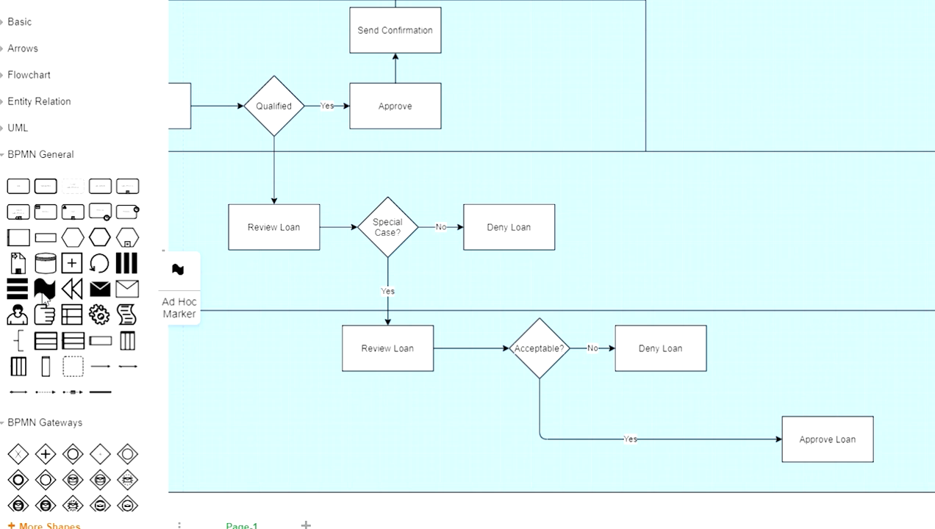
- Extend the top lane to the right
{"action": "left_click", "coordinate": [675, 362]}
{"action": "scroll", "coordinate": [568, 222], "scroll_direction": "up", "scroll_amount": 6}
{"action": "left_click", "coordinate": [647, 235]}
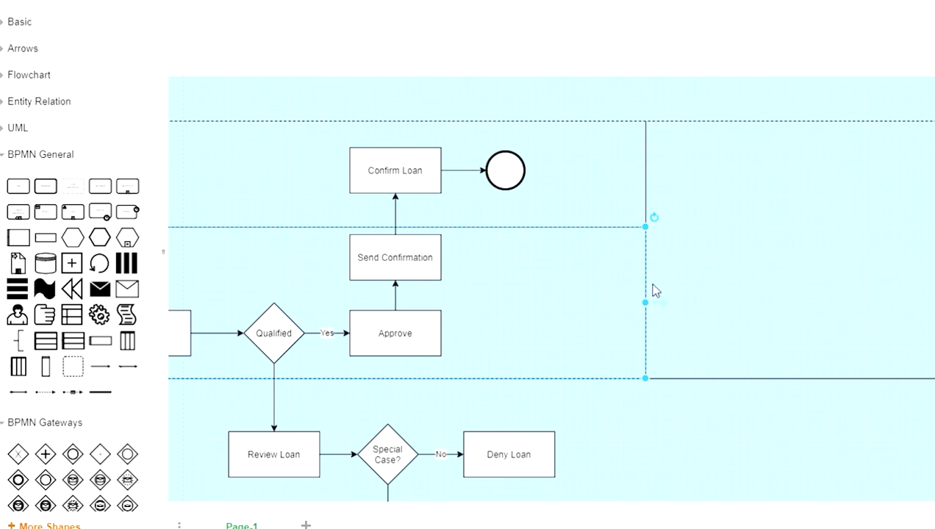
{"action": "left_click_drag", "start_coordinate": [653, 305], "coordinate": [932, 329]}
{"action": "left_click", "coordinate": [652, 168]}
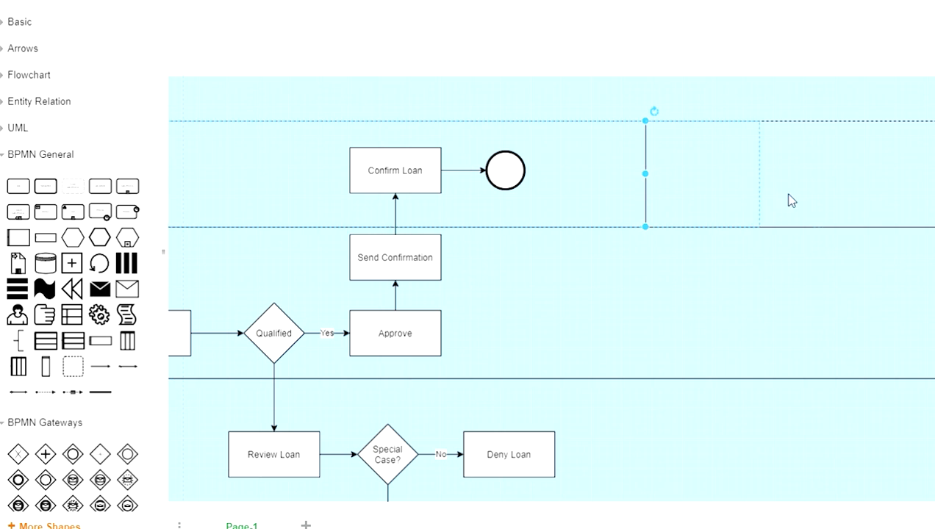
{"action": "left_click_drag", "start_coordinate": [645, 174], "coordinate": [187, 174]}
{"action": "scroll", "coordinate": [706, 243], "scroll_direction": "down", "scroll_amount": 2}
{"action": "scroll", "coordinate": [694, 246], "scroll_direction": "down", "scroll_amount": 5}
{"action": "scroll", "coordinate": [579, 236], "scroll_direction": "up", "scroll_amount": 2}
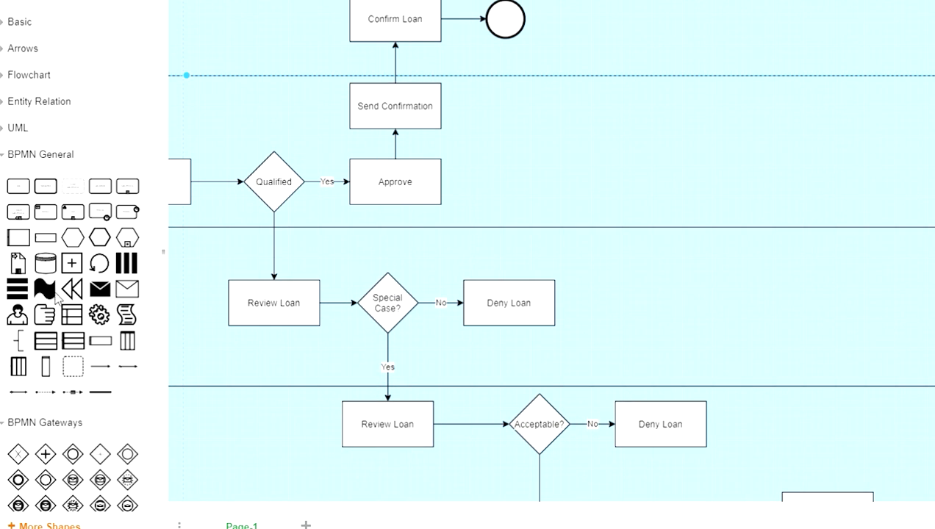
{"action": "mouse_move", "coordinate": [37, 262]}
{"action": "scroll", "coordinate": [37, 264], "scroll_direction": "down", "scroll_amount": 5}
{"action": "scroll", "coordinate": [37, 263], "scroll_direction": "up", "scroll_amount": 5}
- Add a 'Sends Rejection' task in the top lane, connected from the middle Deny Loan
{"action": "mouse_move", "coordinate": [46, 245]}
{"action": "left_click", "coordinate": [528, 316]}
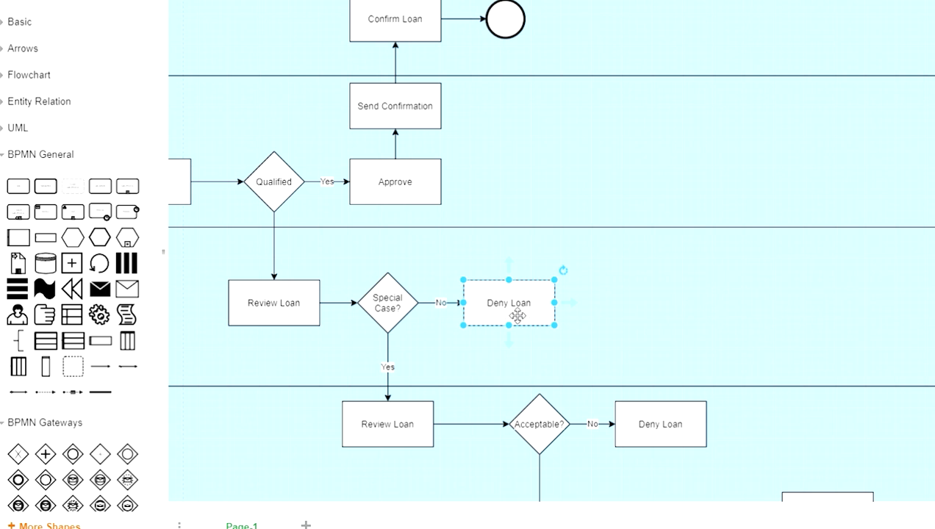
{"action": "mouse_move", "coordinate": [572, 303]}
{"action": "left_click", "coordinate": [613, 269]}
{"action": "left_click_drag", "start_coordinate": [635, 298], "coordinate": [709, 153]}
{"action": "type", "text": "Send"}
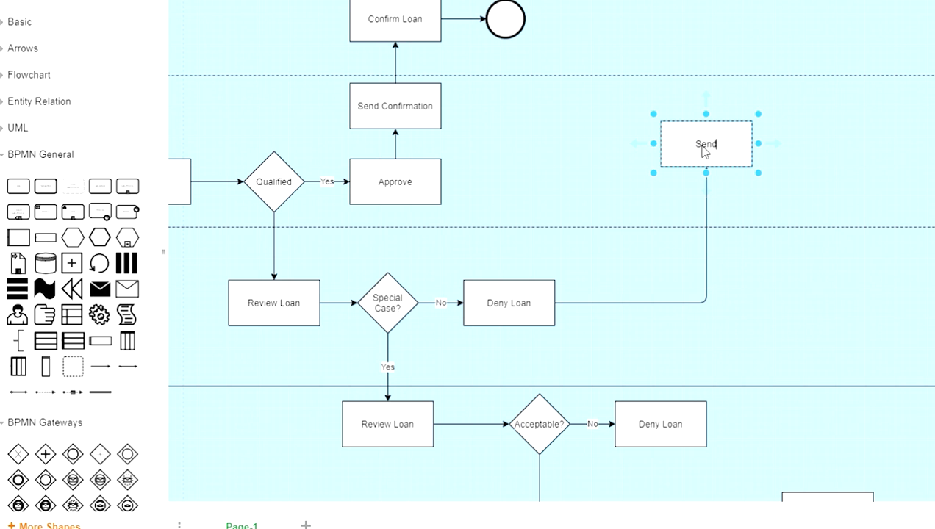
{"action": "type", "text": "s Rejection"}
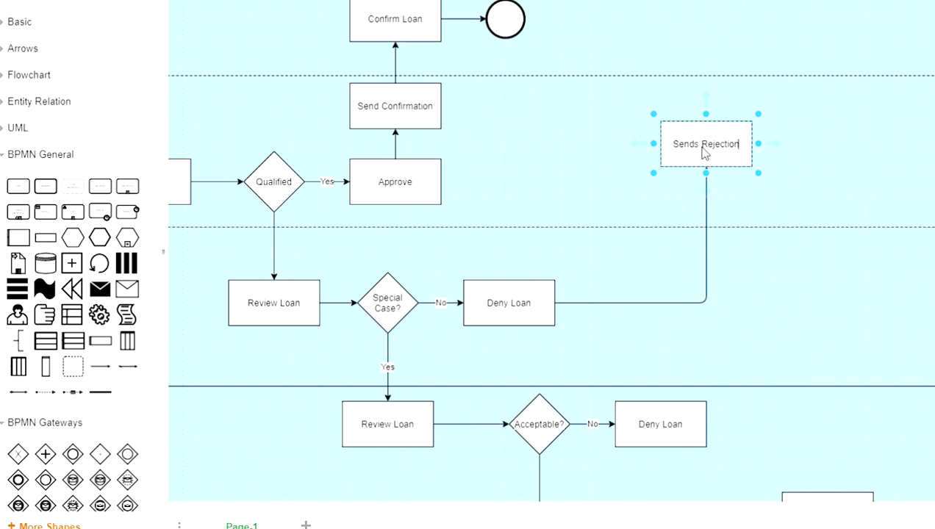
{"action": "scroll", "coordinate": [717, 169], "scroll_direction": "down", "scroll_amount": 2}
{"action": "left_click", "coordinate": [731, 204]}
{"action": "left_click", "coordinate": [748, 253]}
{"action": "scroll", "coordinate": [748, 254], "scroll_direction": "up", "scroll_amount": 2}
- Connect the lower Deny Loan up to Sends Rejection, shifting it slightly right
{"action": "left_click", "coordinate": [695, 423]}
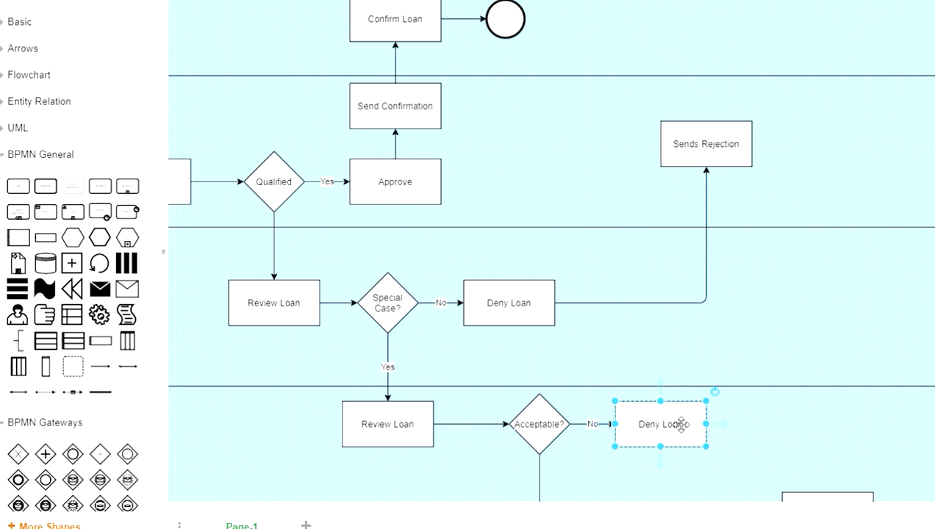
{"action": "left_click_drag", "start_coordinate": [684, 424], "coordinate": [703, 424]}
{"action": "key", "text": "Escape"}
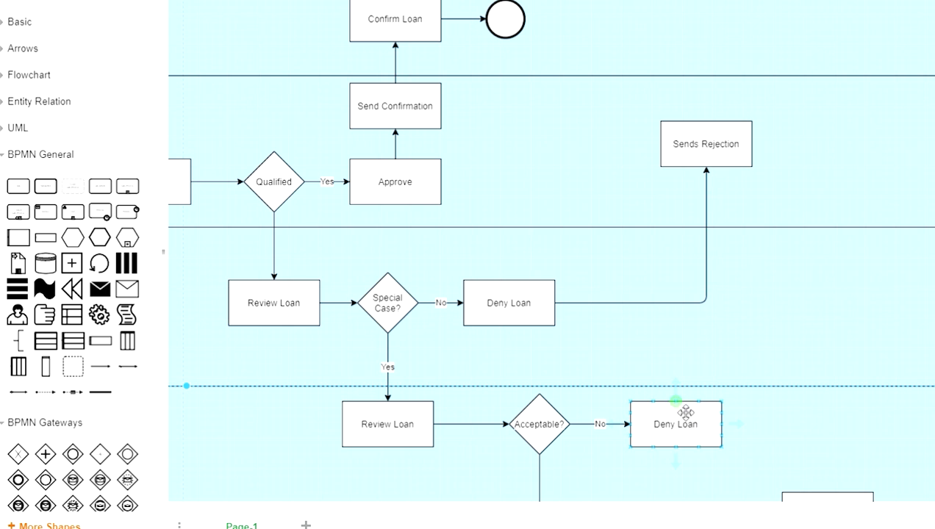
{"action": "left_click_drag", "start_coordinate": [676, 385], "coordinate": [706, 175]}
{"action": "left_click_drag", "start_coordinate": [692, 424], "coordinate": [722, 424]}
{"action": "left_click", "coordinate": [541, 321]}
{"action": "left_click", "coordinate": [736, 441]}
- Place a BPMN end event to the right of Sends Rejection
{"action": "left_click", "coordinate": [702, 144]}
{"action": "scroll", "coordinate": [127, 338], "scroll_direction": "down", "scroll_amount": 6}
{"action": "left_click_drag", "start_coordinate": [73, 397], "coordinate": [834, 153]}
{"action": "left_click", "coordinate": [744, 144]}
{"action": "scroll", "coordinate": [809, 324], "scroll_direction": "down", "scroll_amount": 3}
{"action": "left_click", "coordinate": [827, 368]}
{"action": "scroll", "coordinate": [827, 367], "scroll_direction": "up", "scroll_amount": 2}
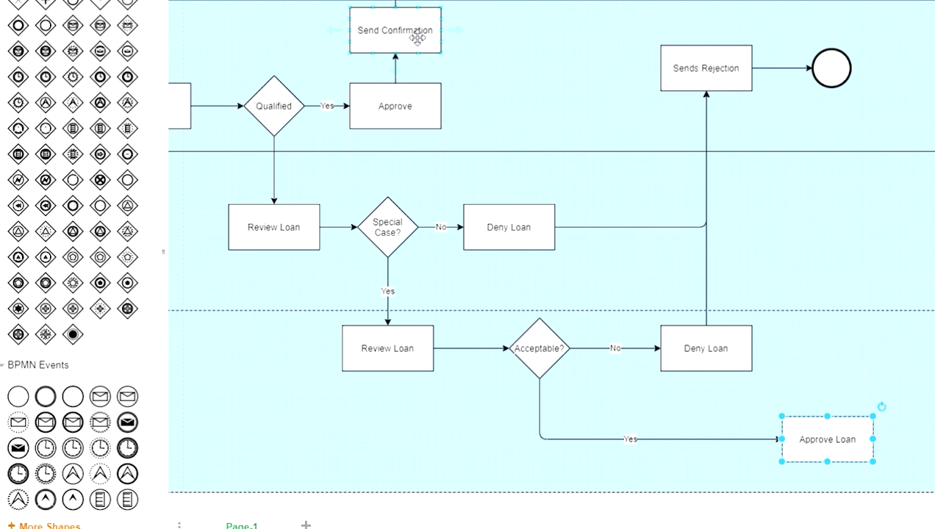
- Draw a connector from Approve Loan to Send Confirmation's right side and reroute its segments
{"action": "left_click", "coordinate": [843, 438]}
{"action": "left_click_drag", "start_coordinate": [830, 397], "coordinate": [419, 40]}
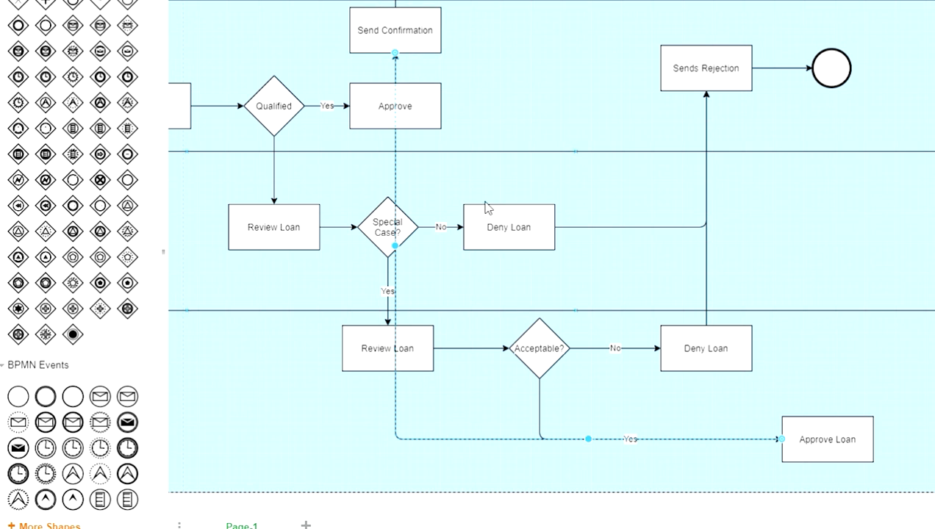
{"action": "left_click_drag", "start_coordinate": [402, 250], "coordinate": [648, 234]}
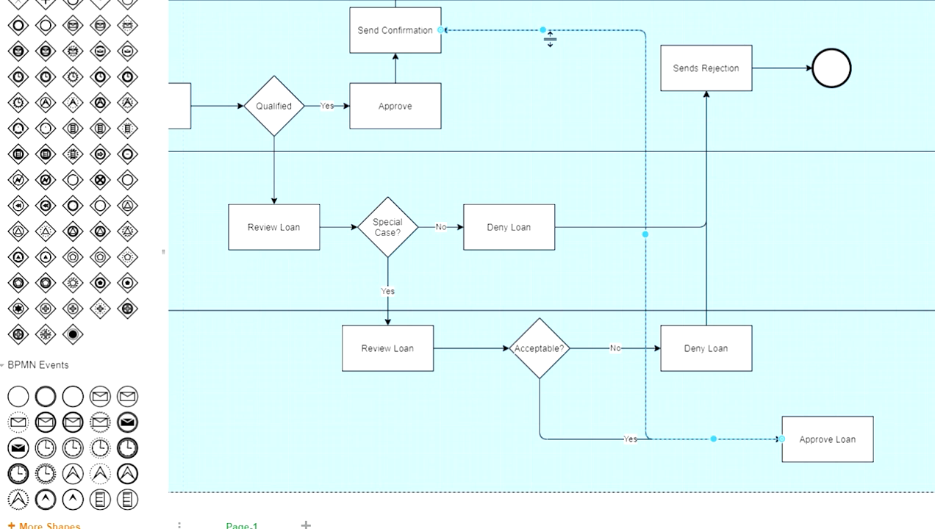
{"action": "left_click_drag", "start_coordinate": [549, 39], "coordinate": [581, 133]}
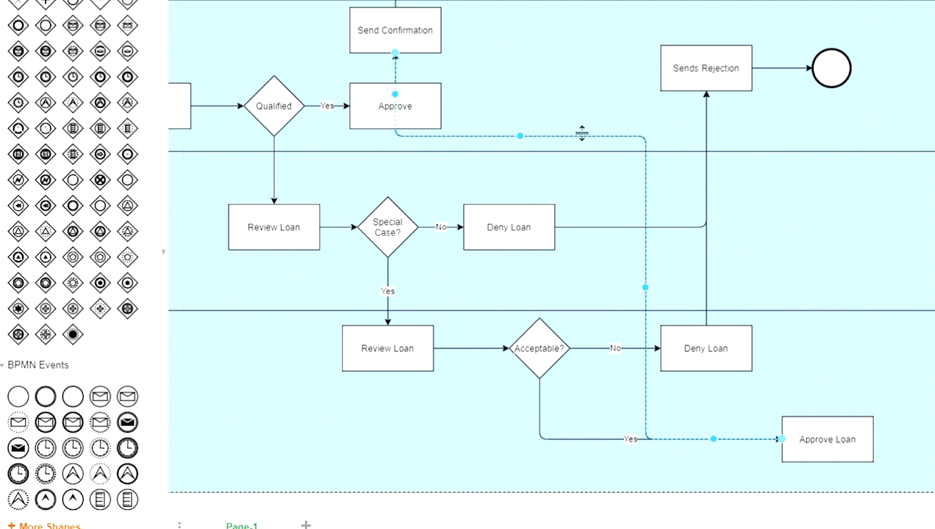
{"action": "left_click_drag", "start_coordinate": [401, 55], "coordinate": [448, 73]}
{"action": "left_click_drag", "start_coordinate": [396, 99], "coordinate": [464, 111]}
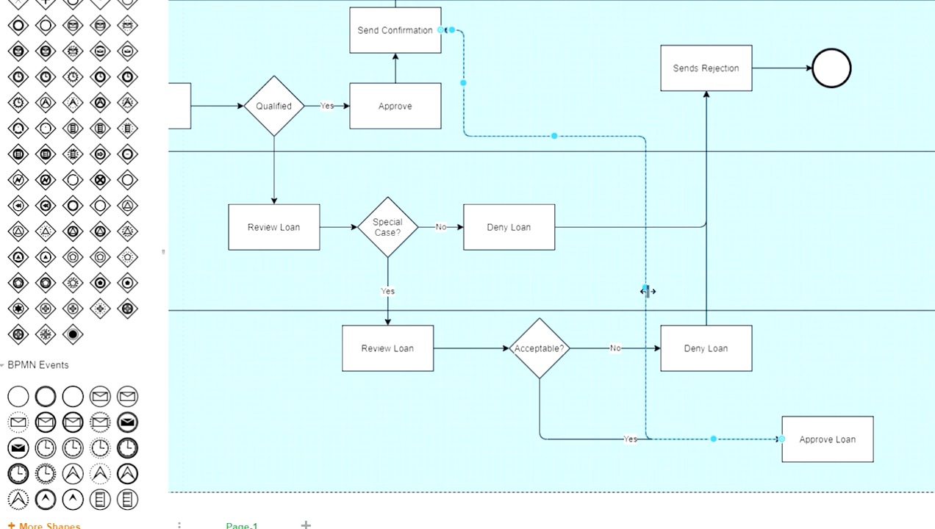
{"action": "left_click_drag", "start_coordinate": [652, 294], "coordinate": [628, 294]}
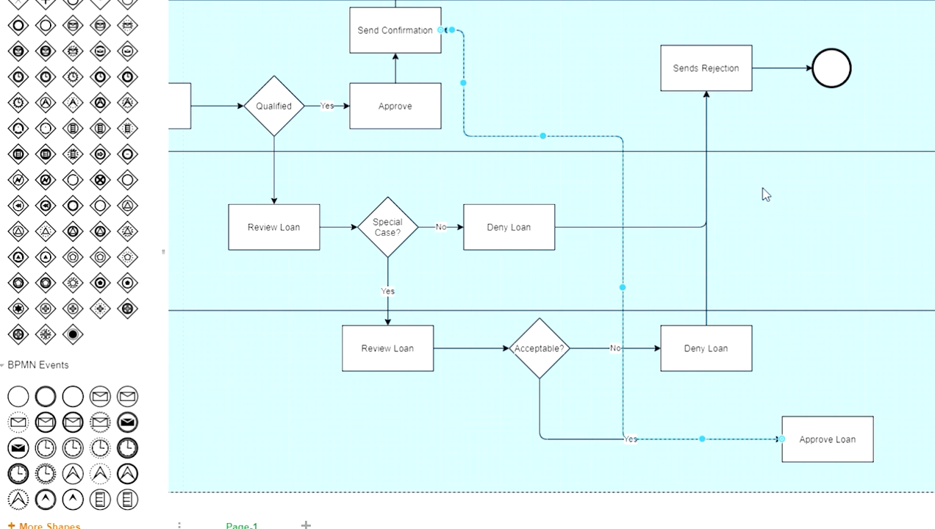
- Set the connector's Line jumps to Sharp and adjust its vertical run
{"action": "left_click", "coordinate": [765, 17]}
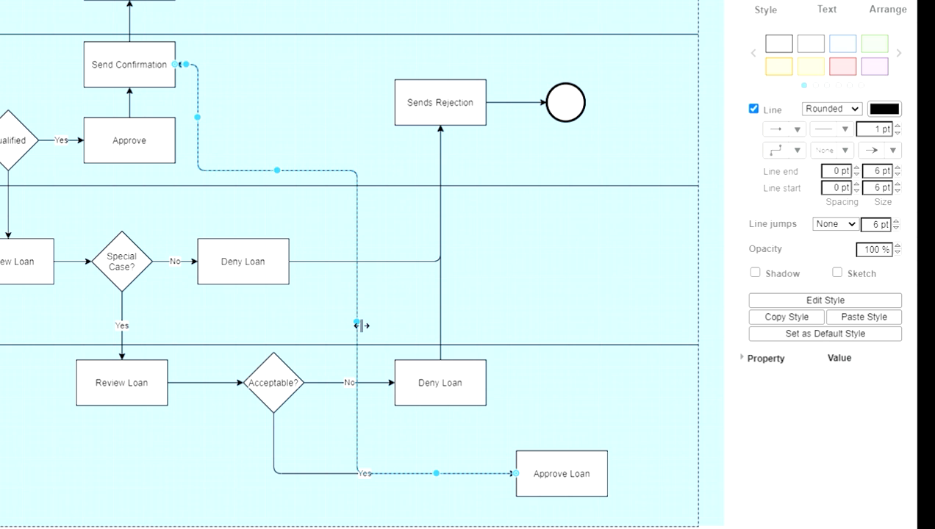
{"action": "left_click_drag", "start_coordinate": [357, 322], "coordinate": [558, 334]}
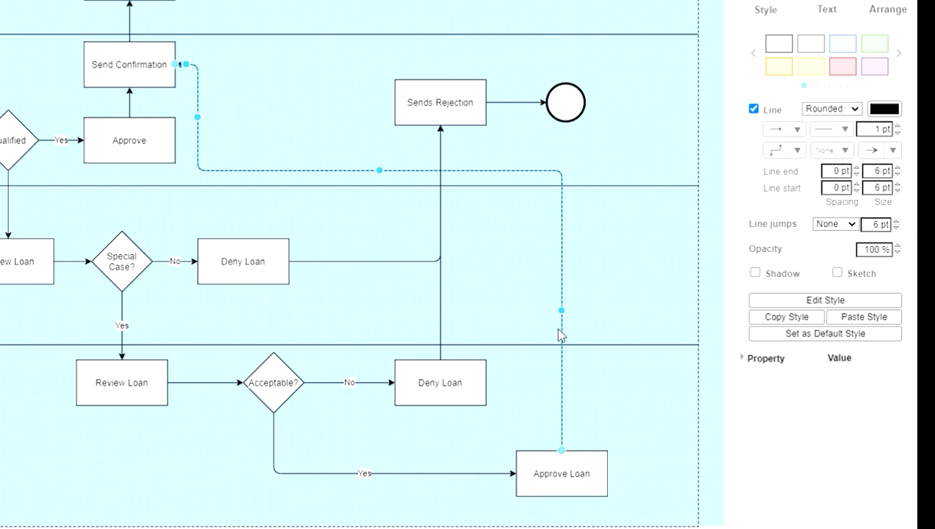
{"action": "left_click", "coordinate": [629, 290]}
{"action": "left_click", "coordinate": [563, 285]}
{"action": "left_click", "coordinate": [823, 275]}
{"action": "left_click", "coordinate": [645, 282]}
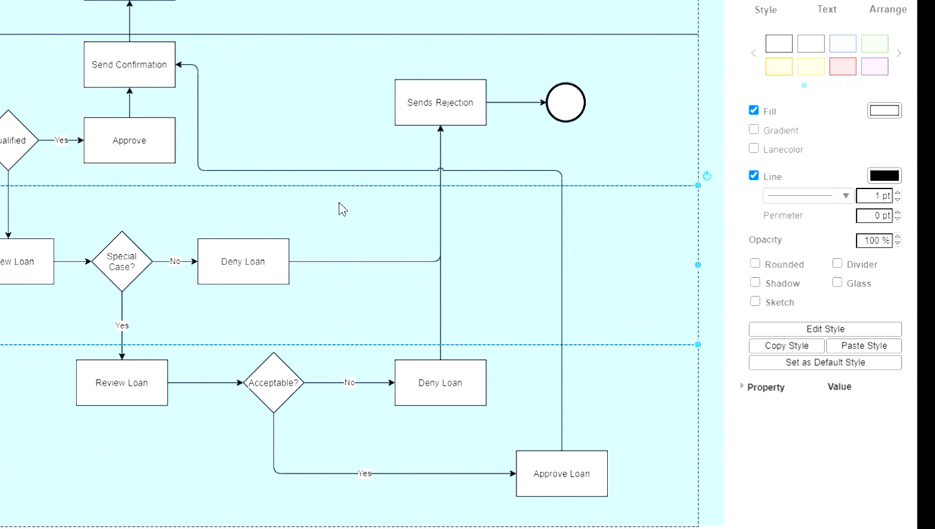
{"action": "left_click", "coordinate": [577, 482]}
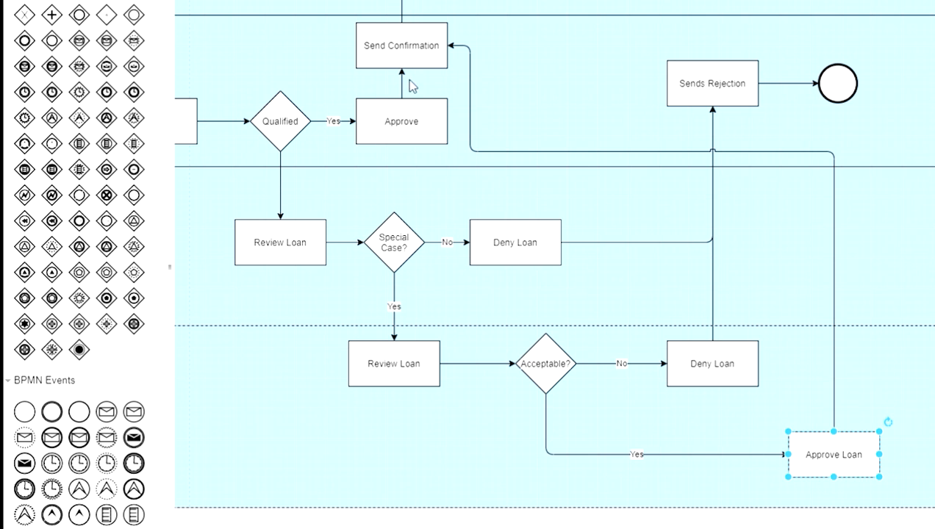
{"action": "scroll", "coordinate": [412, 86], "scroll_direction": "up", "scroll_amount": 3}
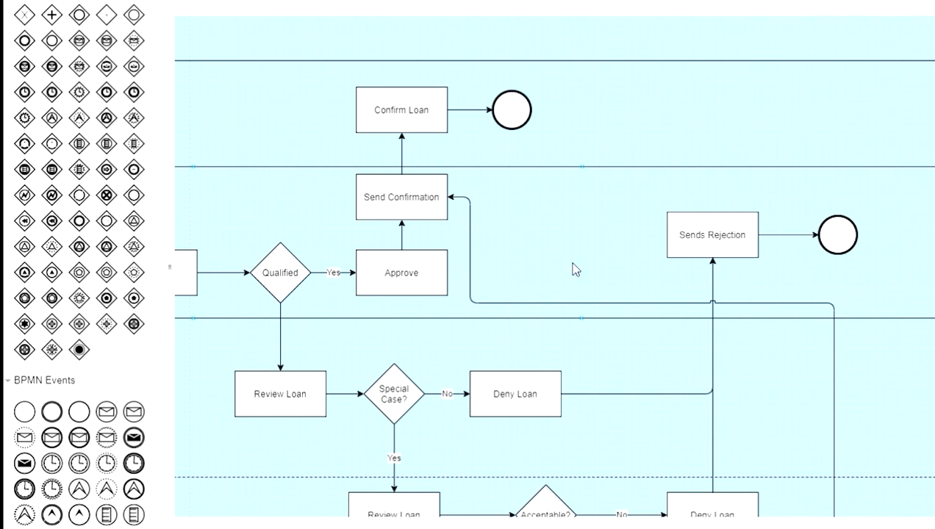
{"action": "scroll", "coordinate": [581, 280], "scroll_direction": "down", "scroll_amount": 3}
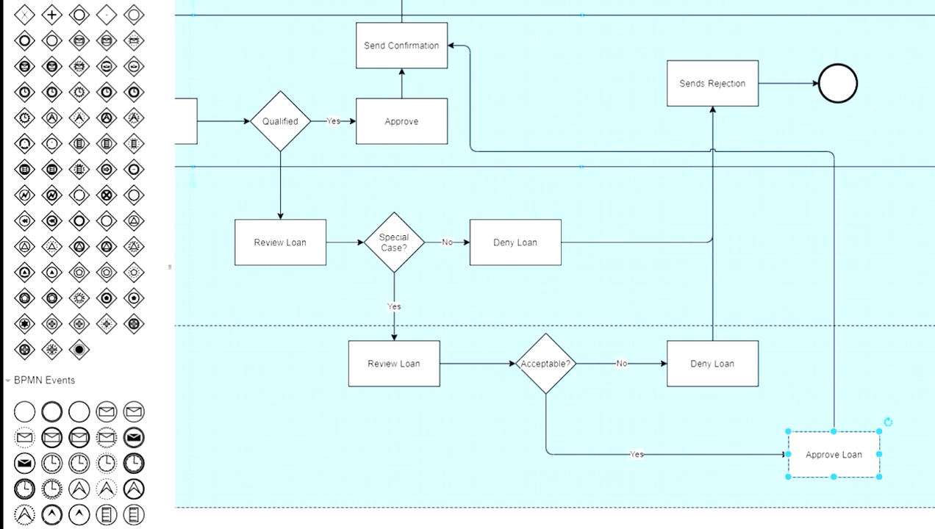
{"action": "scroll", "coordinate": [586, 249], "scroll_direction": "down", "scroll_amount": 2}
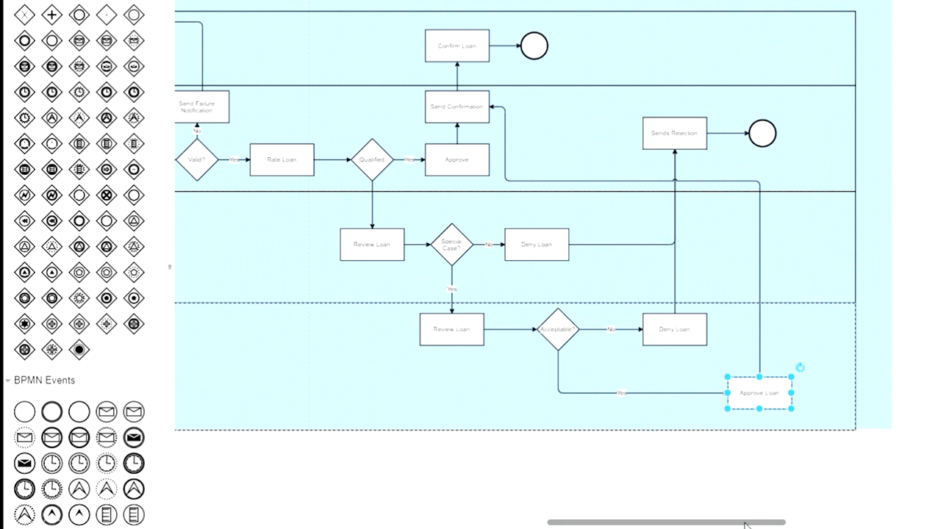
{"action": "left_click_drag", "start_coordinate": [746, 524], "coordinate": [622, 512]}
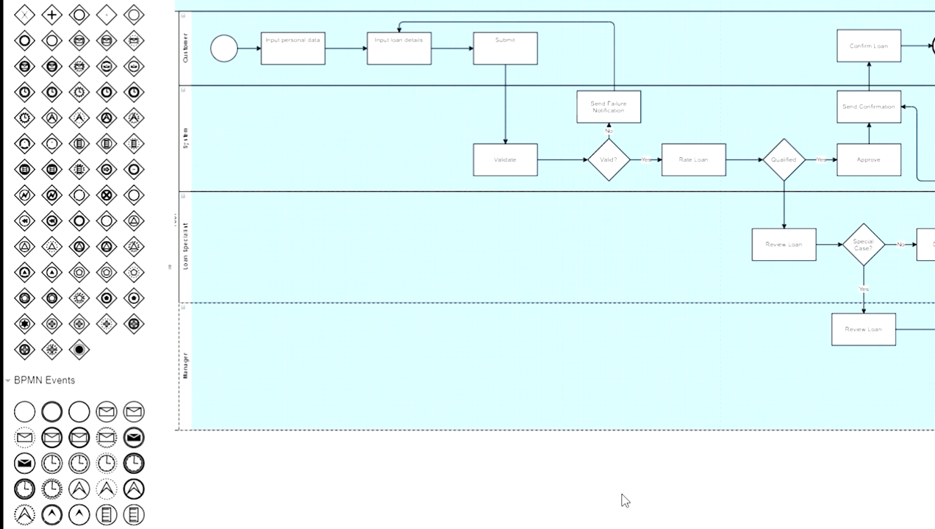
{"action": "scroll", "coordinate": [622, 500], "scroll_direction": "up", "scroll_amount": 3}
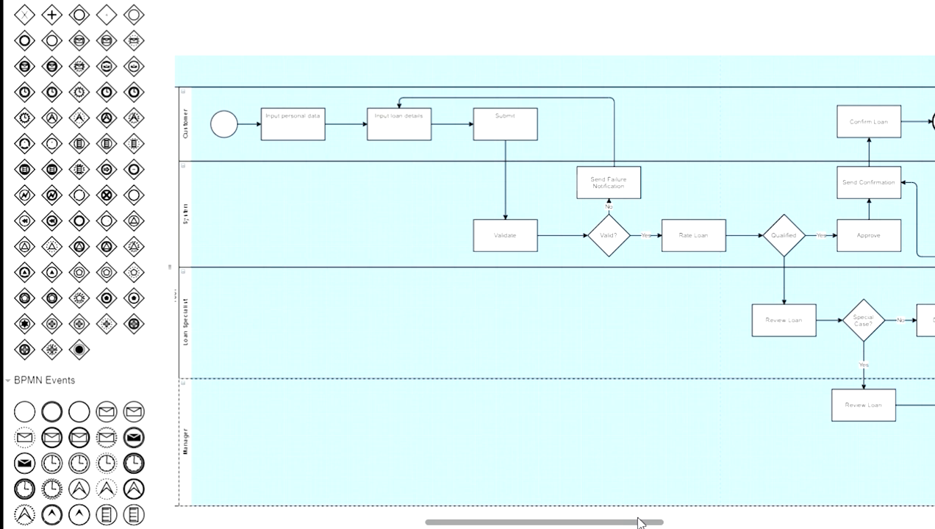
{"action": "left_click_drag", "start_coordinate": [640, 521], "coordinate": [607, 522]}
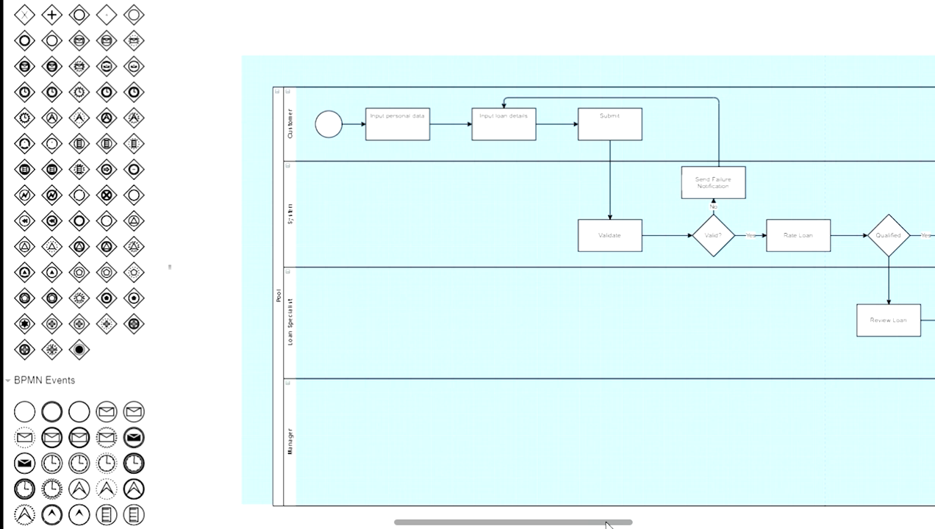
{"action": "left_click_drag", "start_coordinate": [607, 524], "coordinate": [640, 525]}
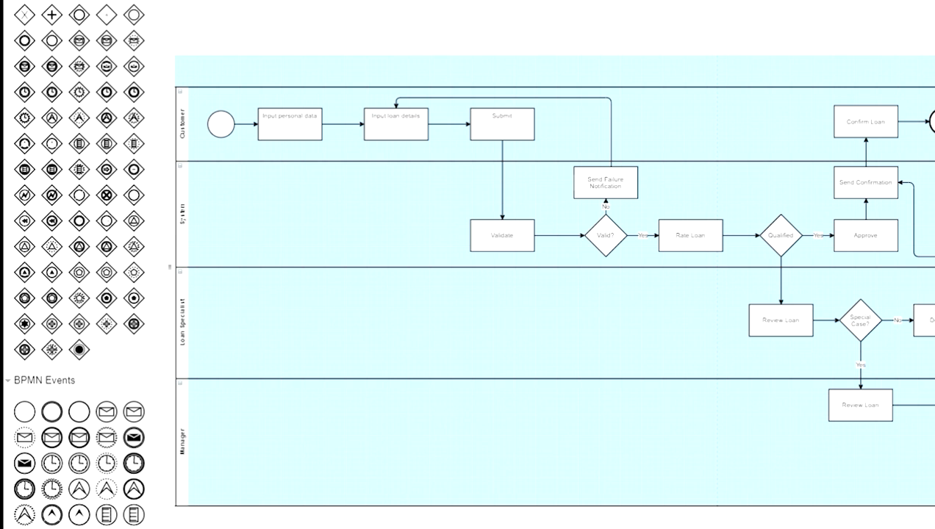
{"action": "scroll", "coordinate": [159, 322], "scroll_direction": "down", "scroll_amount": 3}
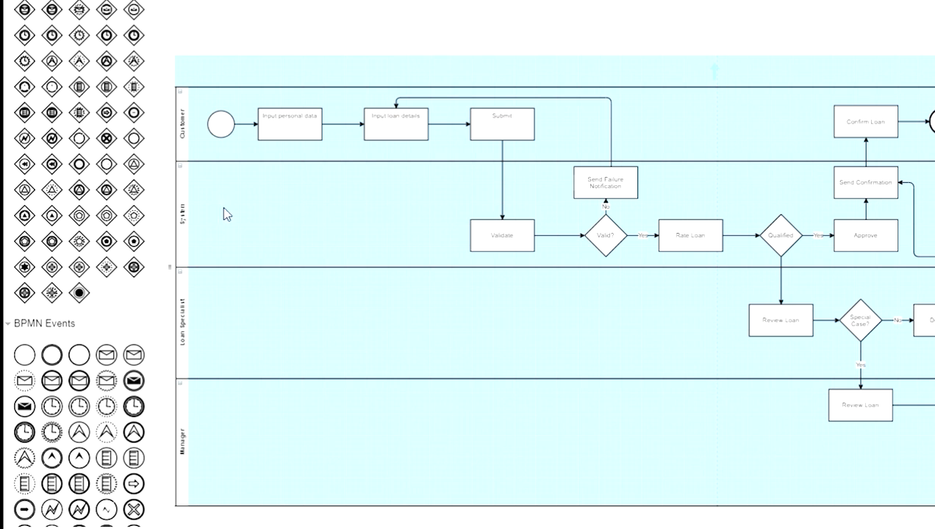
{"action": "scroll", "coordinate": [101, 367], "scroll_direction": "down", "scroll_amount": 5}
{"action": "scroll", "coordinate": [101, 365], "scroll_direction": "down", "scroll_amount": 1}
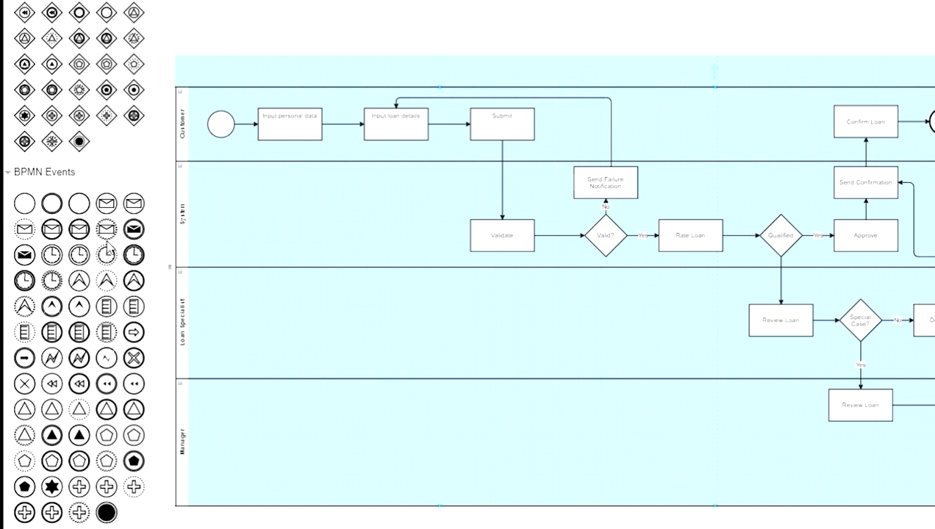
{"action": "mouse_move", "coordinate": [105, 243]}
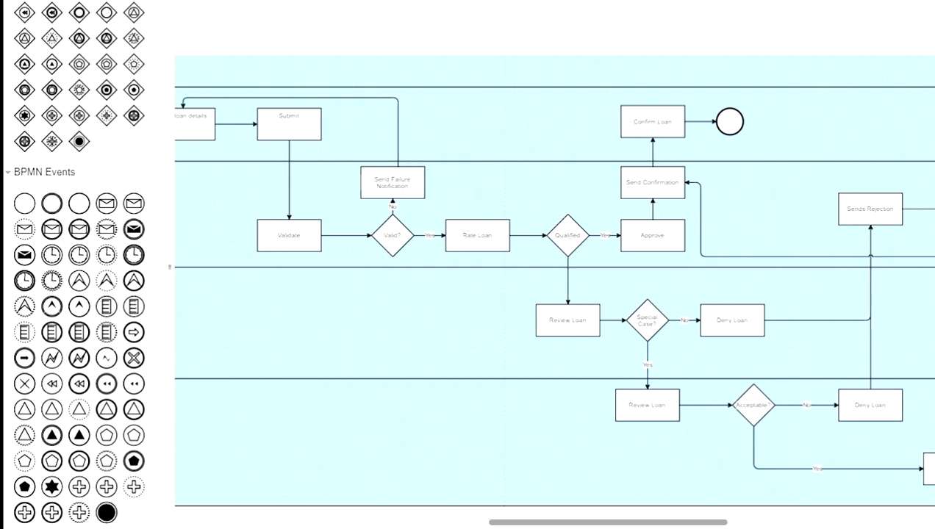
{"action": "left_click", "coordinate": [816, 209]}
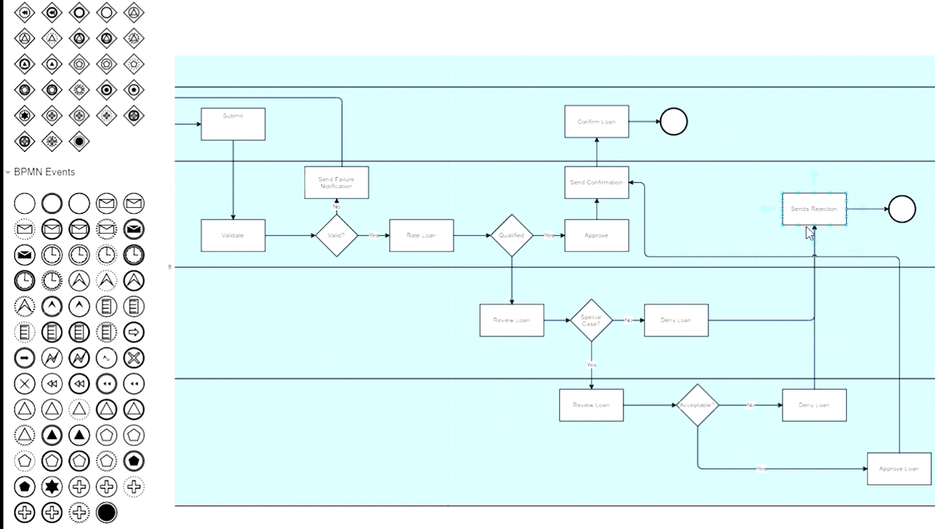
{"action": "left_click", "coordinate": [801, 123]}
{"action": "left_click", "coordinate": [831, 215]}
{"action": "left_click", "coordinate": [833, 220]}
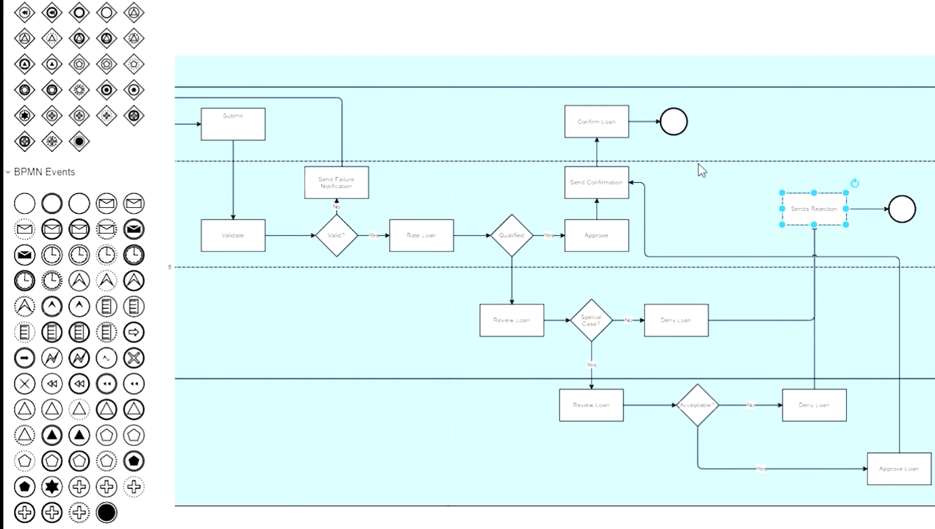
- Add a new 'Task' box connected above Sends Rejection
{"action": "left_click", "coordinate": [812, 209]}
{"action": "left_click", "coordinate": [811, 192]}
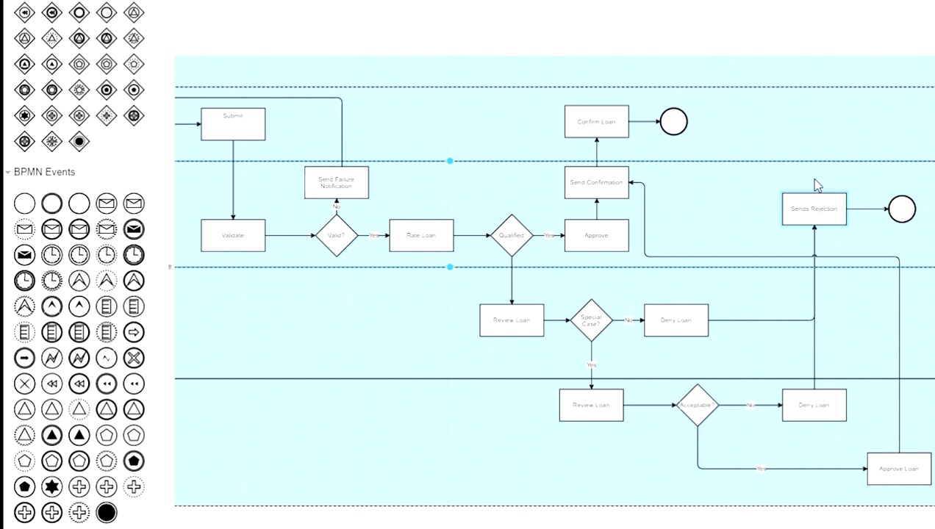
{"action": "mouse_move", "coordinate": [816, 184]}
{"action": "left_click", "coordinate": [801, 92]}
{"action": "mouse_move", "coordinate": [818, 131]}
{"action": "left_mouse_down"}
{"action": "mouse_move", "coordinate": [816, 120]}
{"action": "mouse_move", "coordinate": [824, 127]}
{"action": "left_mouse_up"}
{"action": "left_click", "coordinate": [823, 127]}
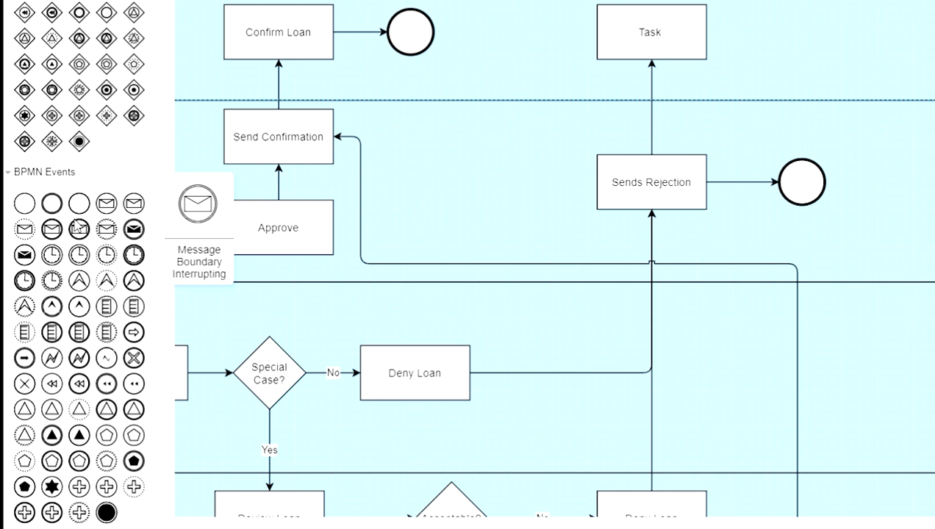
- Attach a Message event to the Task's lower edge and link Sends Rejection's arrow to it
{"action": "left_click_drag", "start_coordinate": [107, 206], "coordinate": [532, 41]}
{"action": "left_click", "coordinate": [656, 71]}
{"action": "left_click_drag", "start_coordinate": [656, 69], "coordinate": [652, 81]}
{"action": "left_click_drag", "start_coordinate": [552, 68], "coordinate": [653, 90]}
{"action": "left_click", "coordinate": [654, 136]}
{"action": "left_click", "coordinate": [683, 132]}
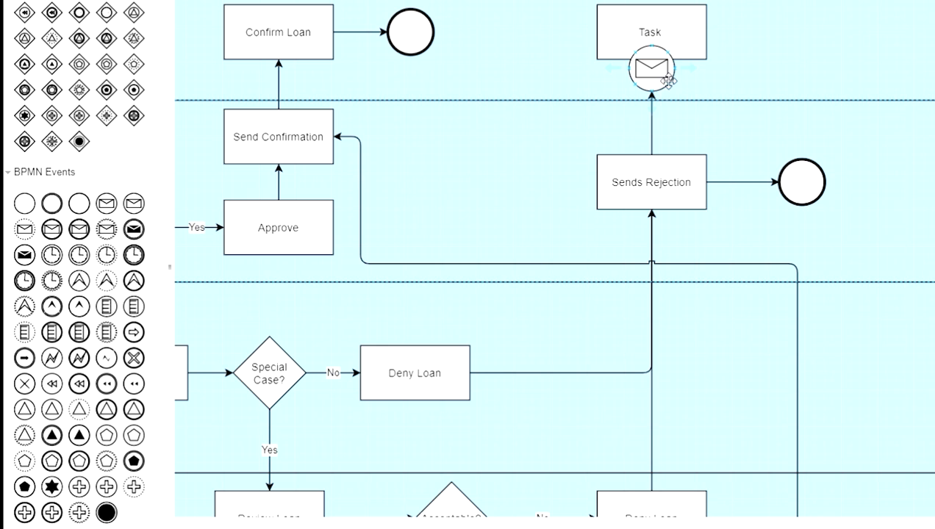
{"action": "left_click", "coordinate": [670, 37]}
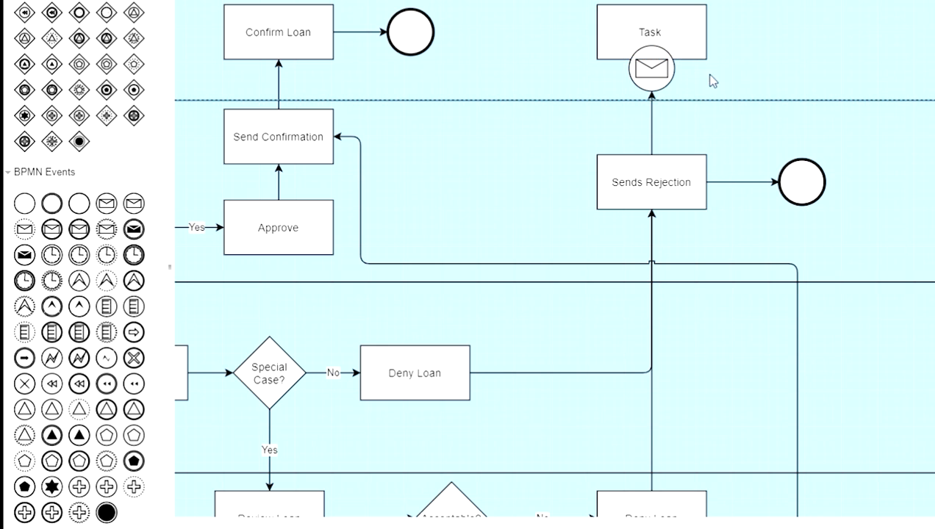
{"action": "left_click", "coordinate": [684, 39]}
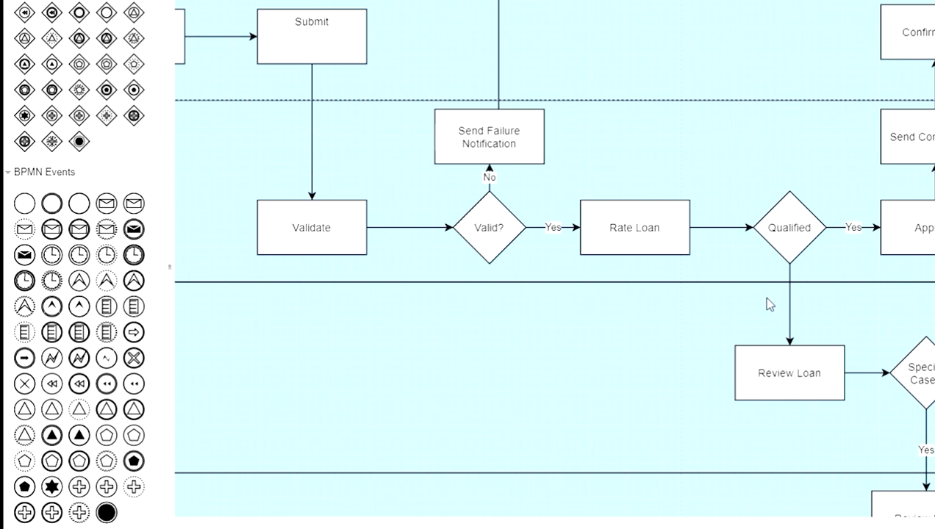
{"action": "left_click_drag", "start_coordinate": [639, 524], "coordinate": [674, 524]}
{"action": "left_click", "coordinate": [605, 240]}
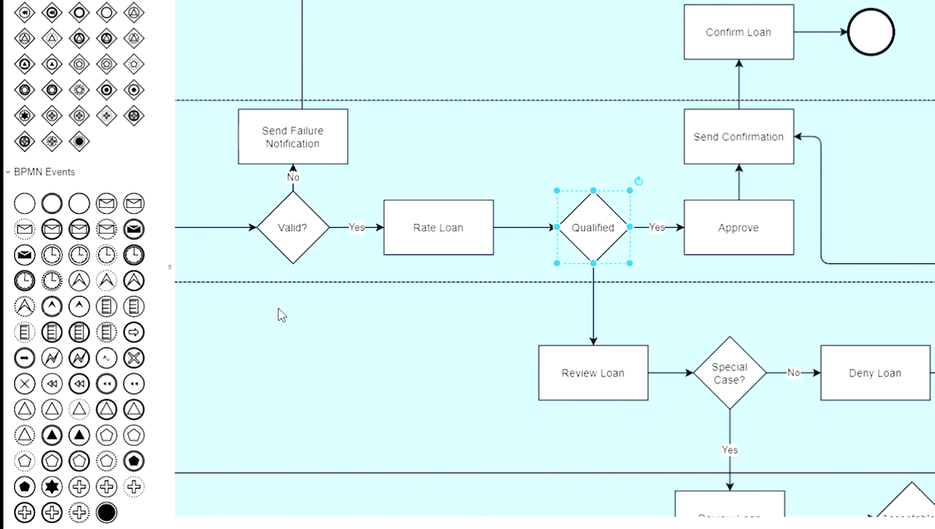
{"action": "left_click", "coordinate": [597, 373]}
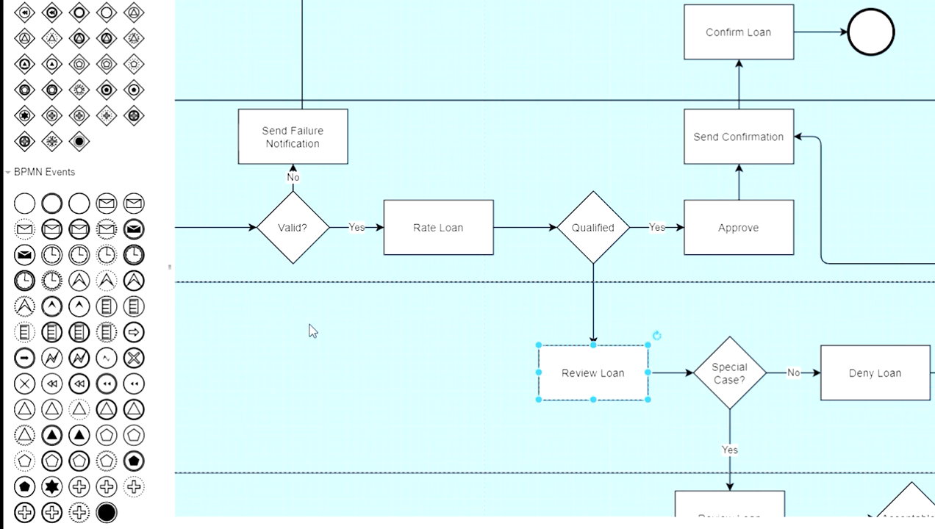
{"action": "scroll", "coordinate": [161, 368], "scroll_direction": "down", "scroll_amount": 1}
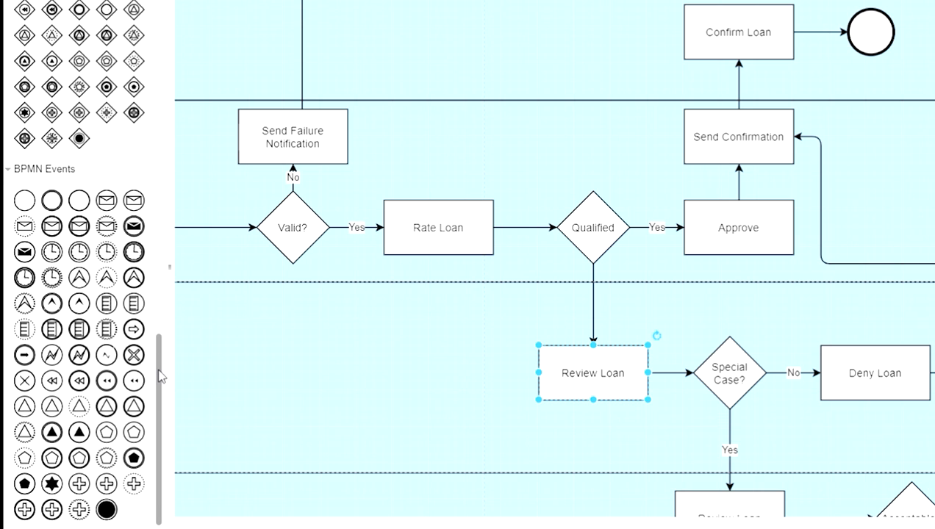
{"action": "left_click_drag", "start_coordinate": [157, 364], "coordinate": [165, 265]}
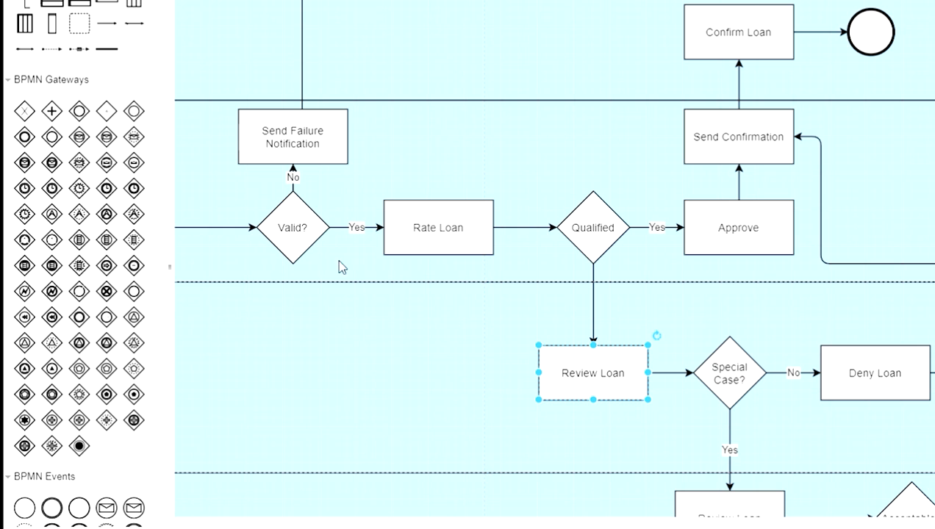
{"action": "left_click", "coordinate": [309, 236]}
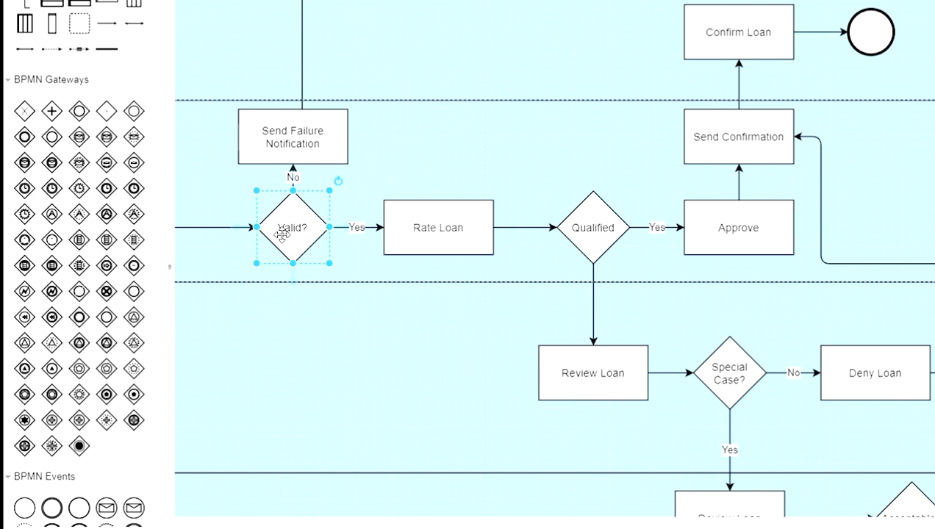
{"action": "mouse_move", "coordinate": [21, 121]}
{"action": "mouse_move", "coordinate": [51, 114]}
{"action": "scroll", "coordinate": [554, 280], "scroll_direction": "down", "scroll_amount": 5}
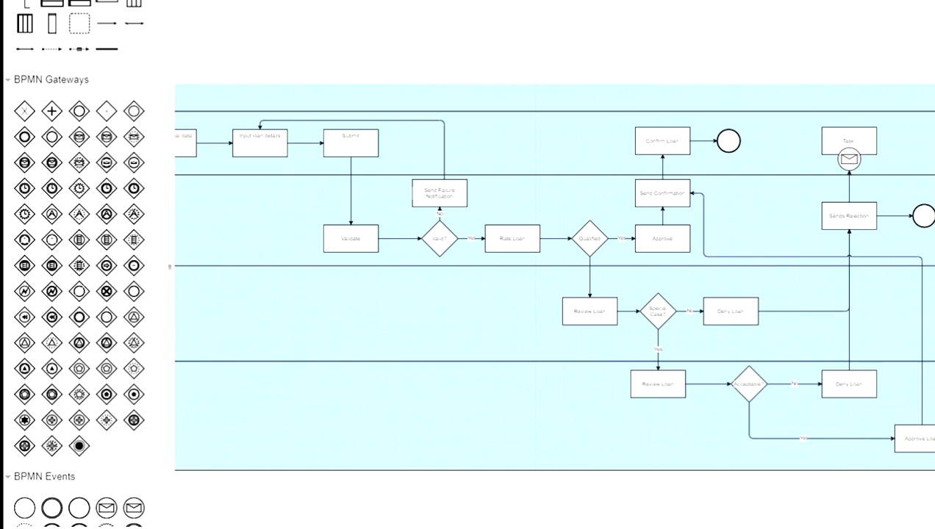
- Show the diagram's Style options with Sketch, Rounded and colour themes
{"action": "left_click", "coordinate": [522, 522]}
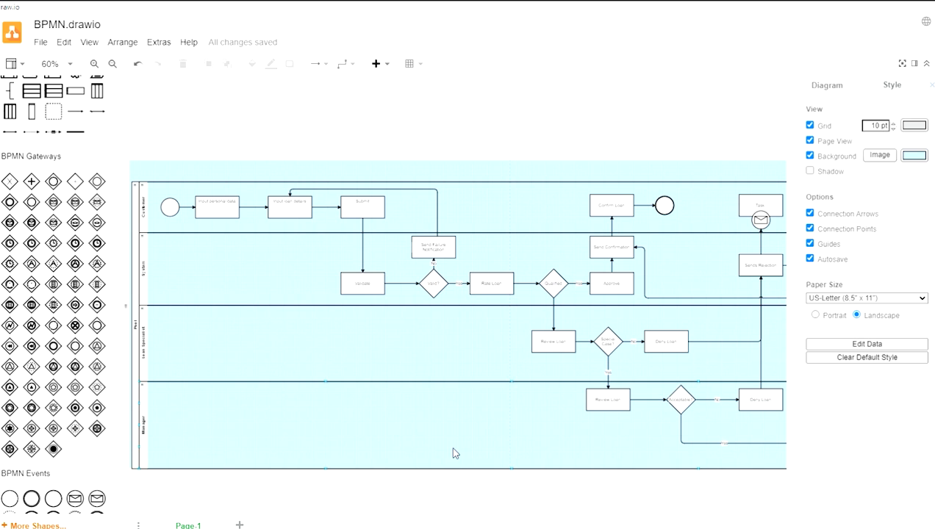
{"action": "left_click", "coordinate": [911, 92]}
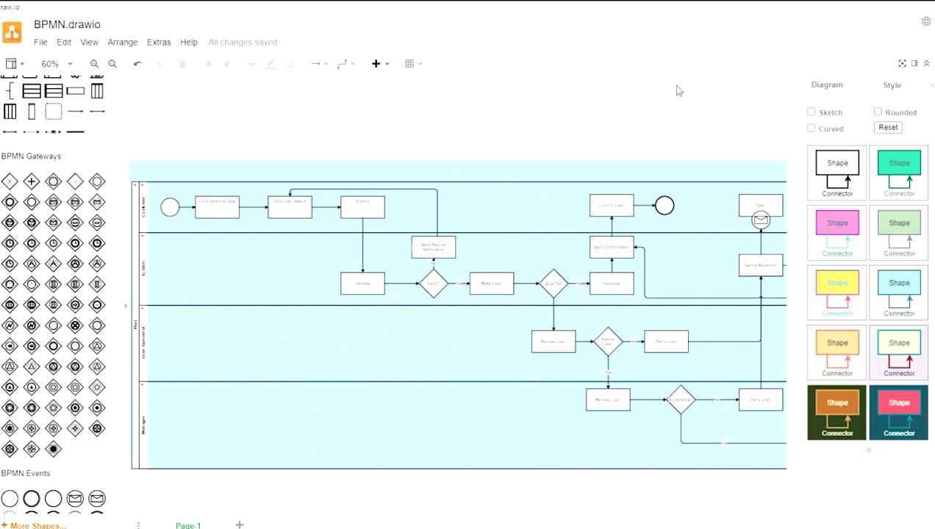
{"action": "scroll", "coordinate": [370, 515], "scroll_direction": "left", "scroll_amount": 2}
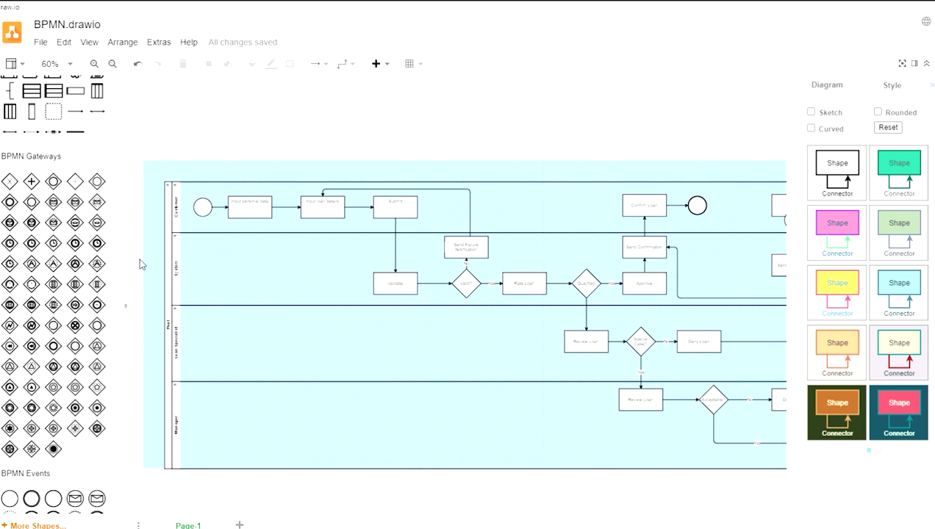
{"action": "scroll", "coordinate": [154, 283], "scroll_direction": "down", "scroll_amount": 3}
- Zoom in to 120% and pan to the pool's Customer lane
{"action": "left_click", "coordinate": [94, 64]}
{"action": "left_click", "coordinate": [94, 64]}
{"action": "left_click", "coordinate": [94, 64]}
{"action": "scroll", "coordinate": [473, 518], "scroll_direction": "left", "scroll_amount": 5}
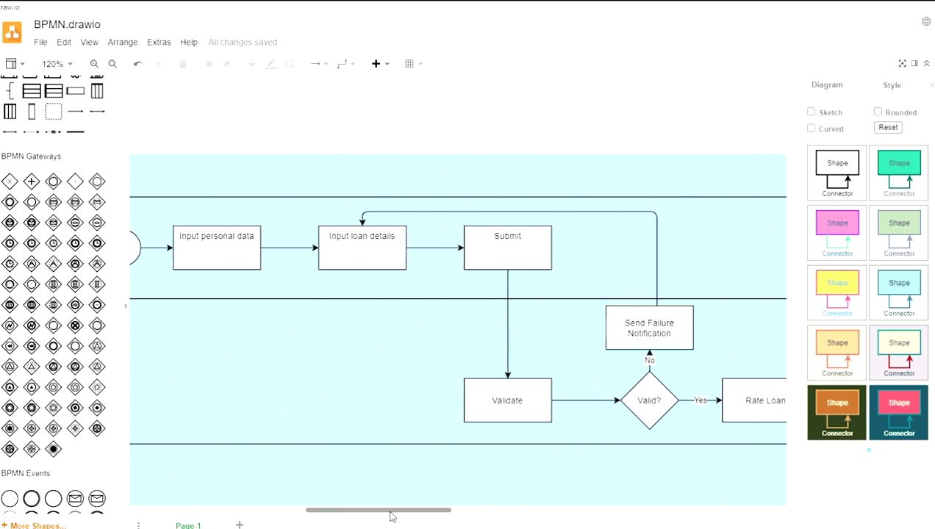
{"action": "left_click_drag", "start_coordinate": [393, 513], "coordinate": [361, 515]}
{"action": "scroll", "coordinate": [286, 331], "scroll_direction": "down", "scroll_amount": 3}
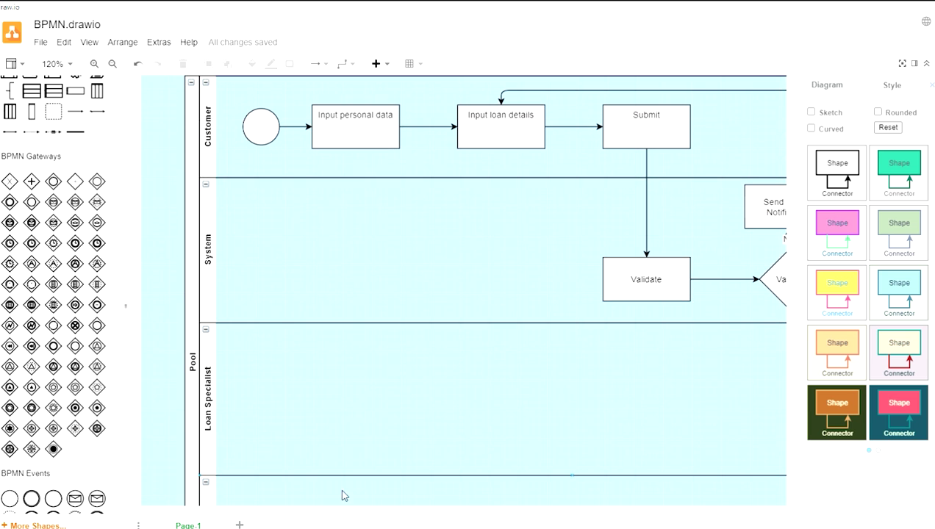